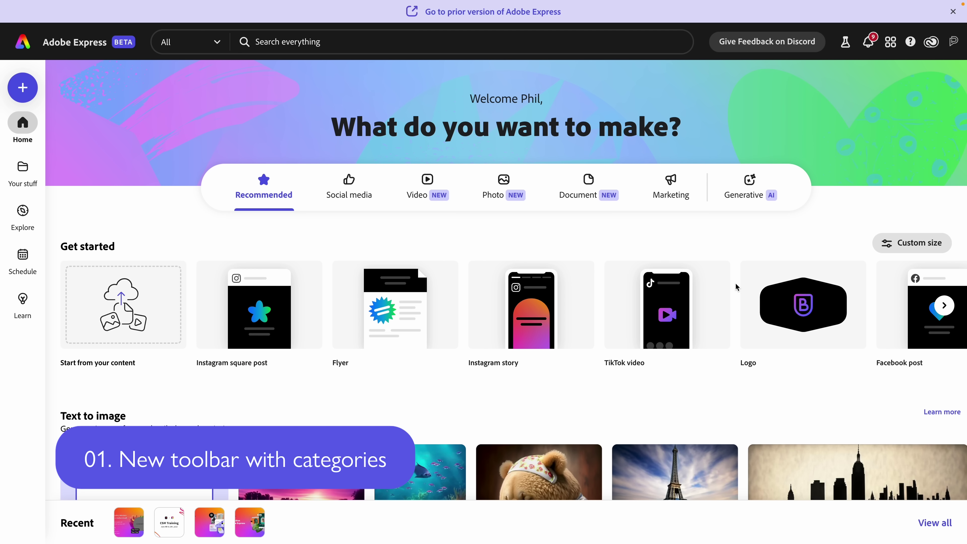
# - Browse the Social media, Video and Photo creation categories, then return to Recommended
pyautogui.scroll(-5, 744, 286)
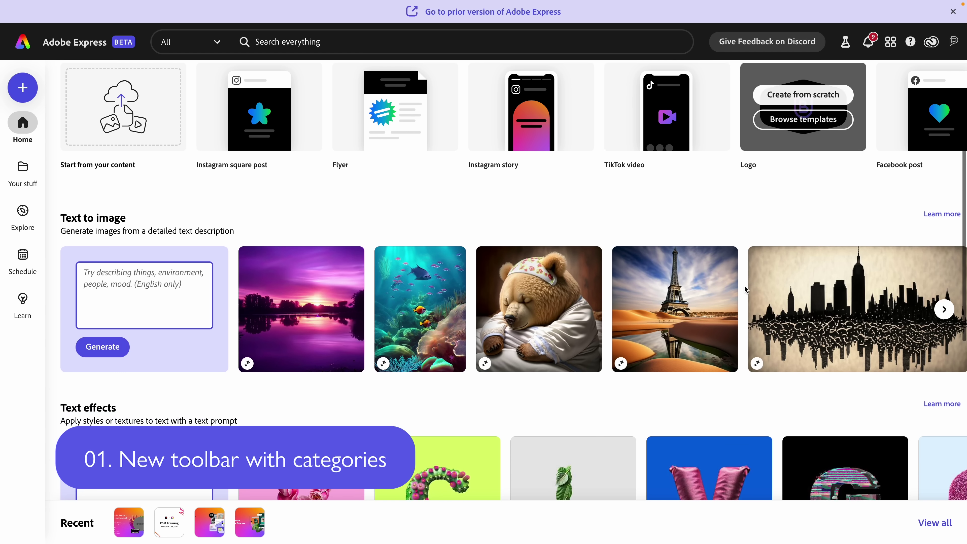
pyautogui.scroll(5, 745, 286)
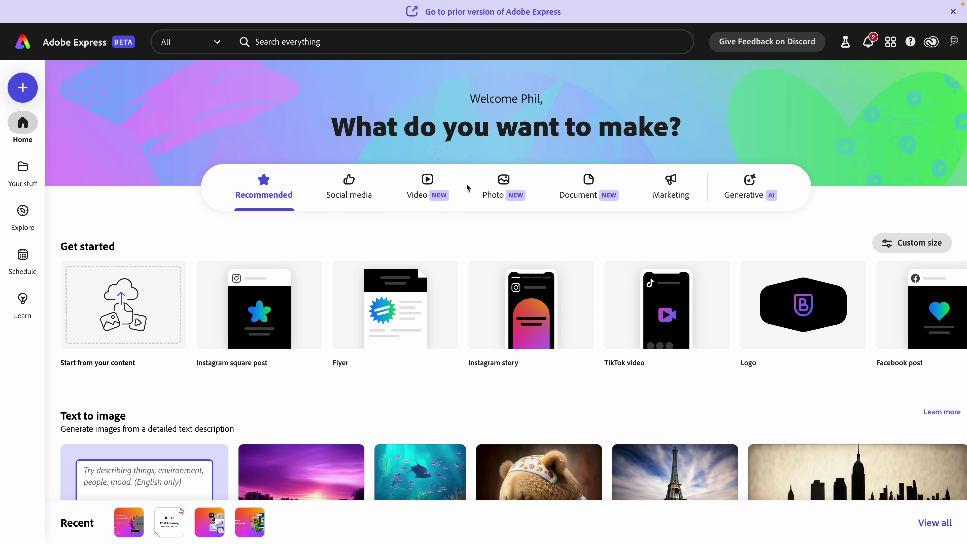
pyautogui.click(375, 203)
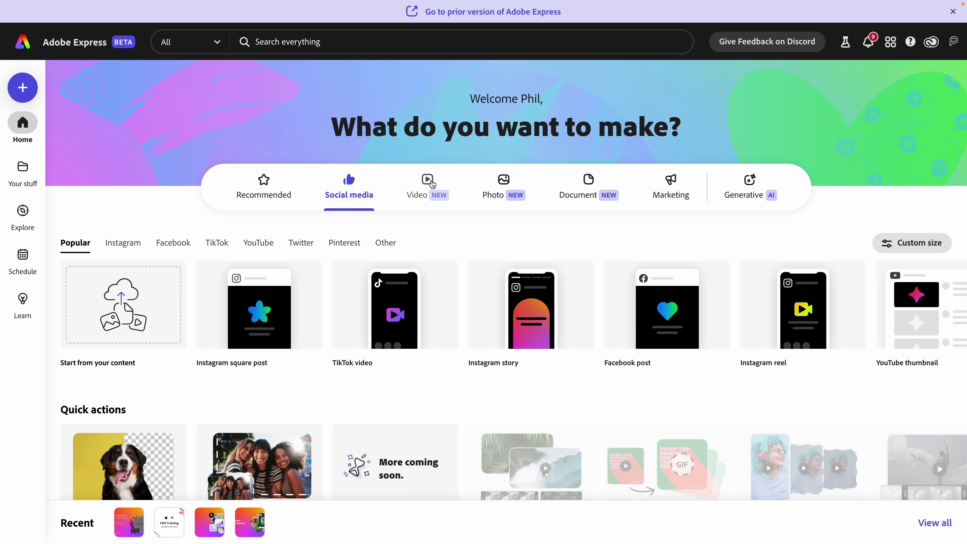
pyautogui.scroll(-6, 542, 244)
pyautogui.scroll(6, 544, 245)
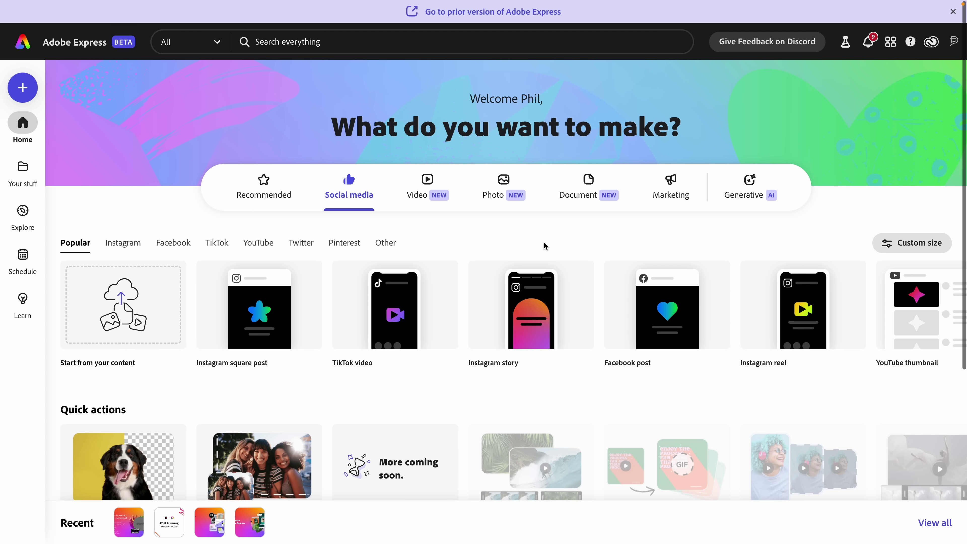
pyautogui.click(426, 182)
pyautogui.click(503, 184)
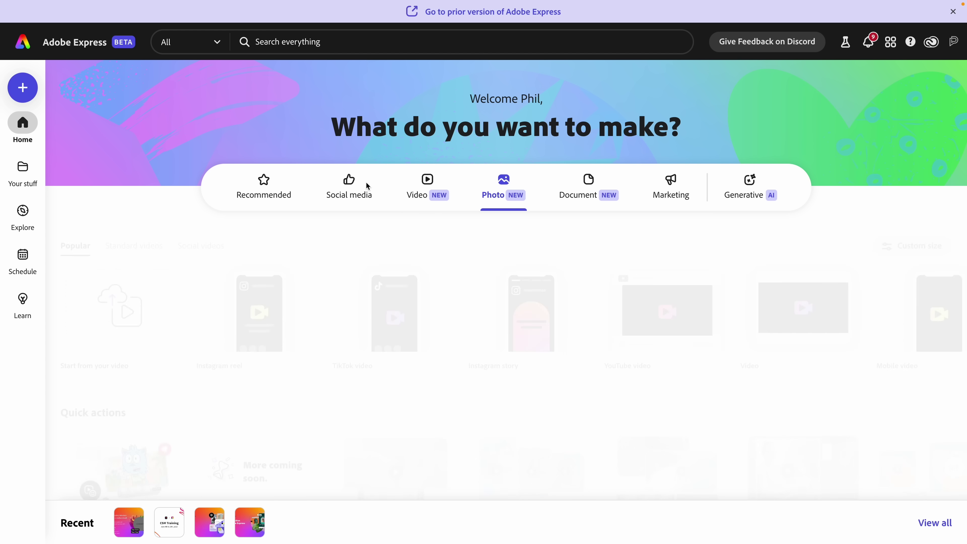
pyautogui.click(269, 190)
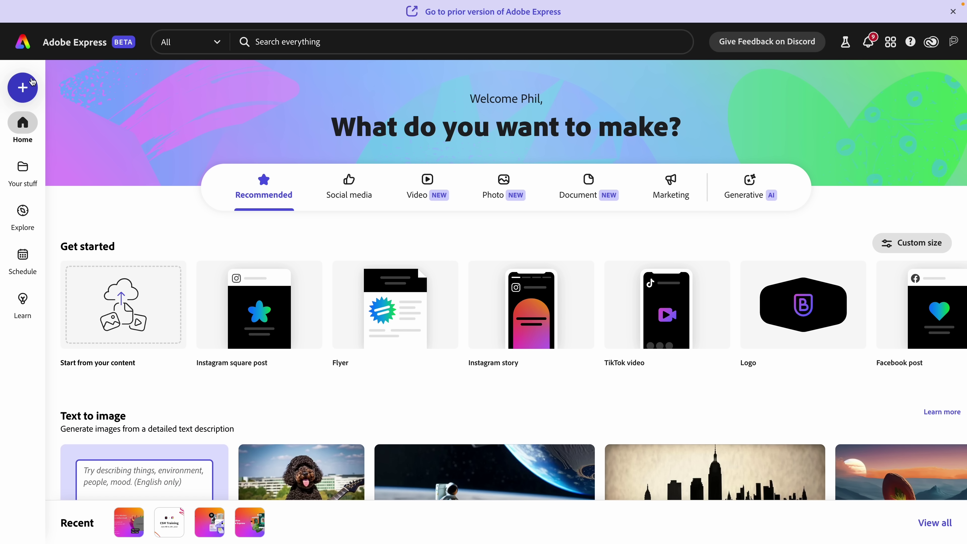
# - Look through the list of suggested document sizes, then close it
pyautogui.click(28, 89)
pyautogui.scroll(-5, 148, 298)
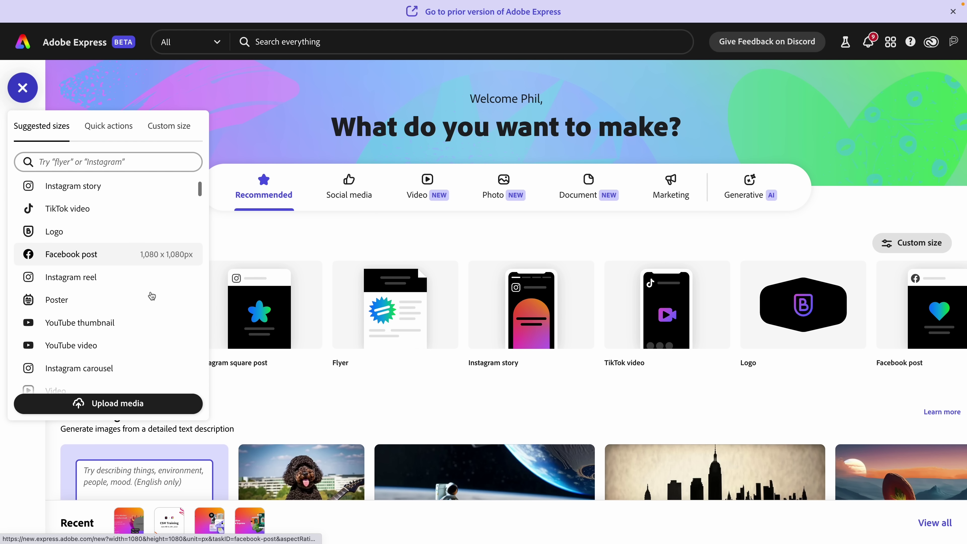
pyautogui.scroll(-15, 148, 294)
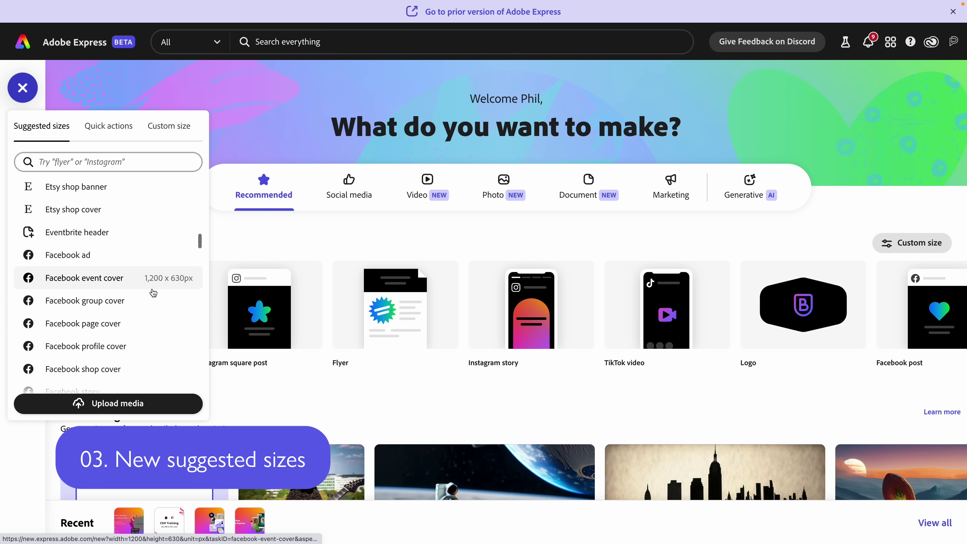
pyautogui.scroll(-15, 154, 292)
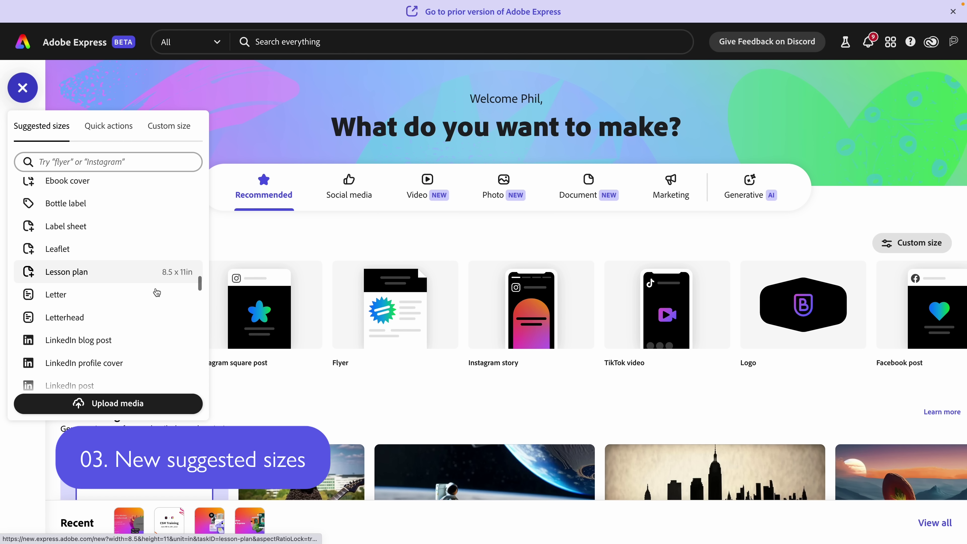
pyautogui.scroll(-15, 156, 292)
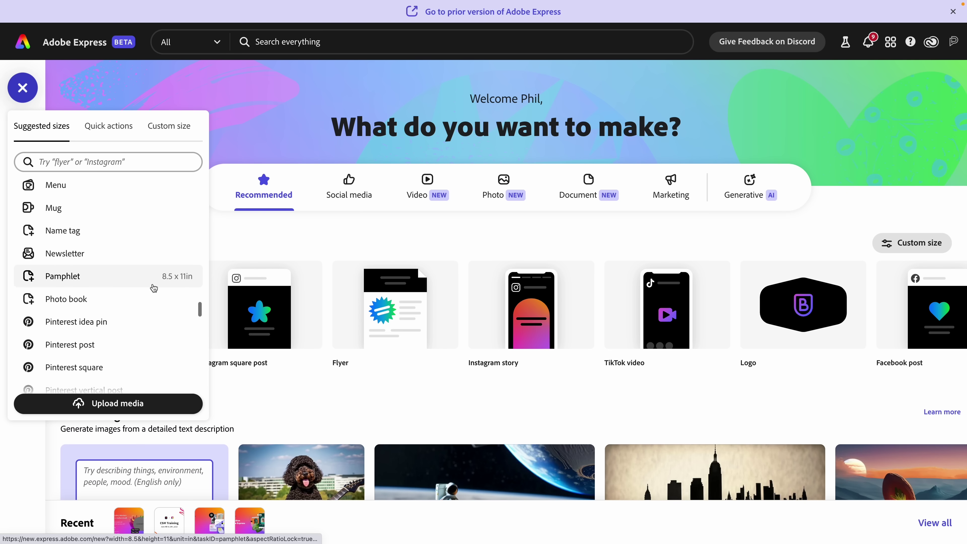
pyautogui.scroll(-15, 153, 290)
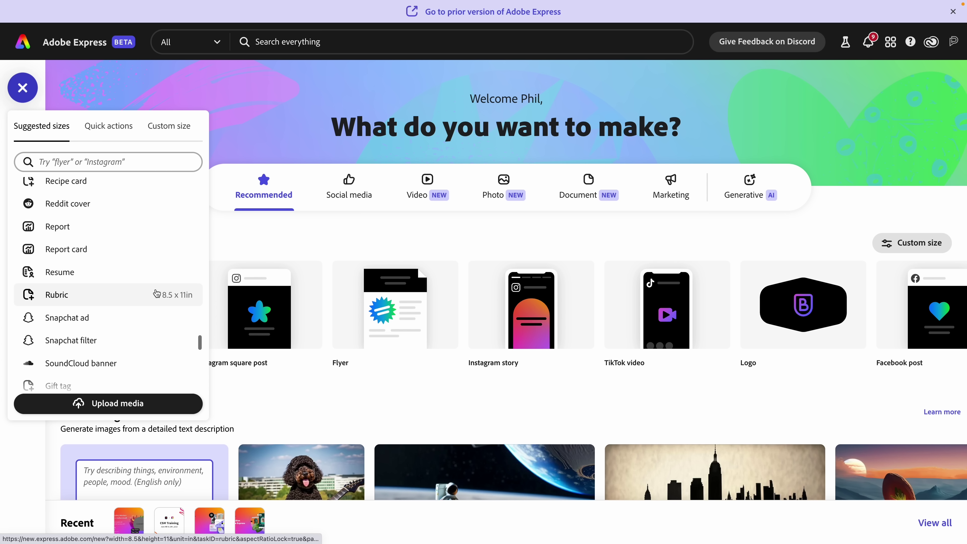
pyautogui.scroll(5, 157, 293)
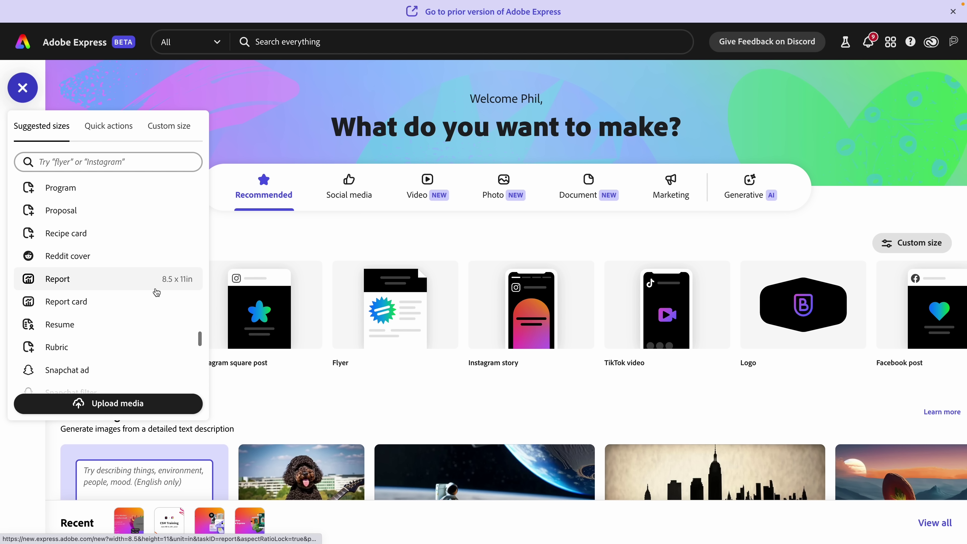
pyautogui.scroll(-10, 154, 289)
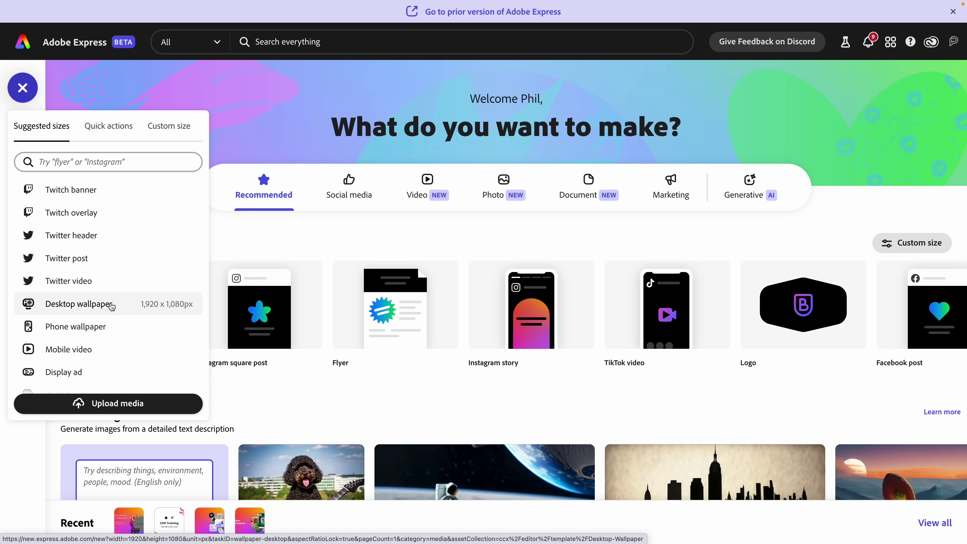
pyautogui.scroll(-5, 111, 306)
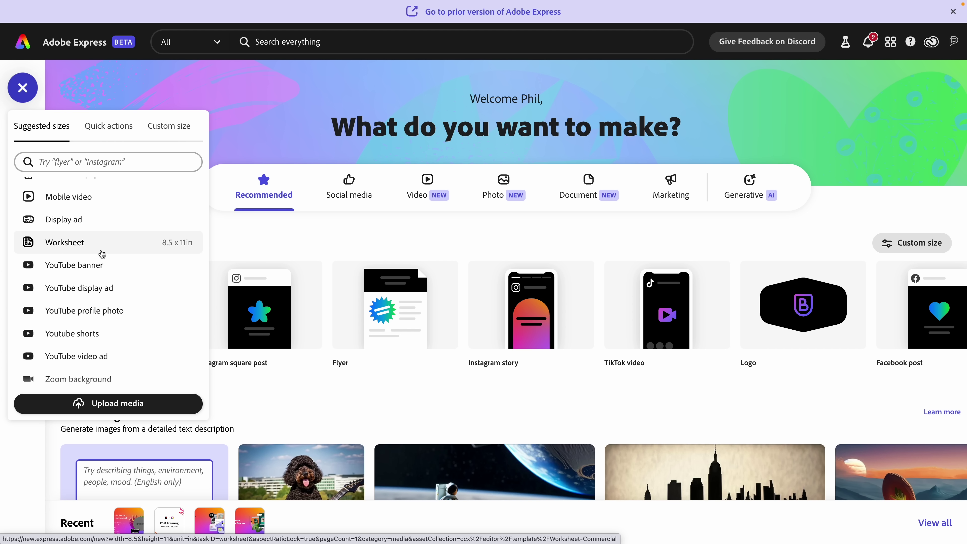
pyautogui.scroll(-2, 95, 335)
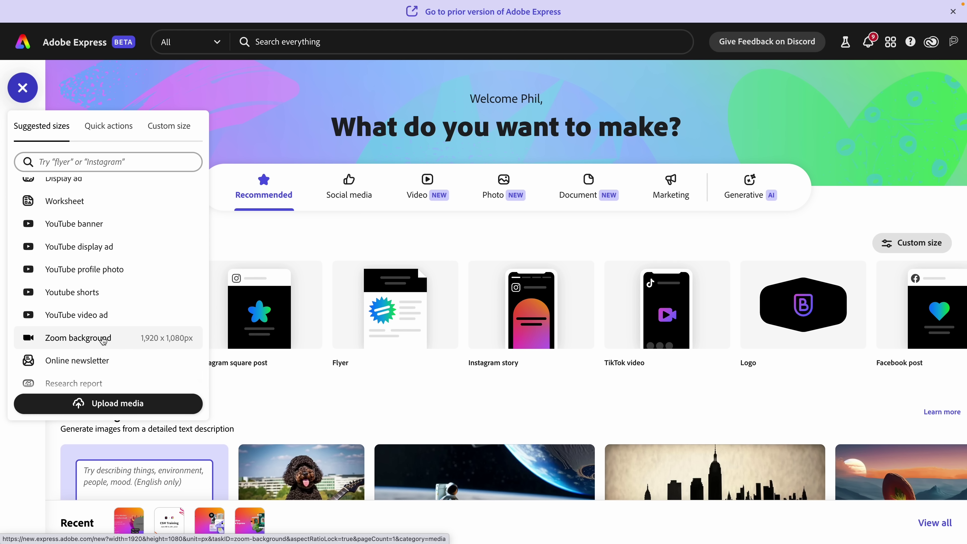
pyautogui.scroll(-1, 125, 337)
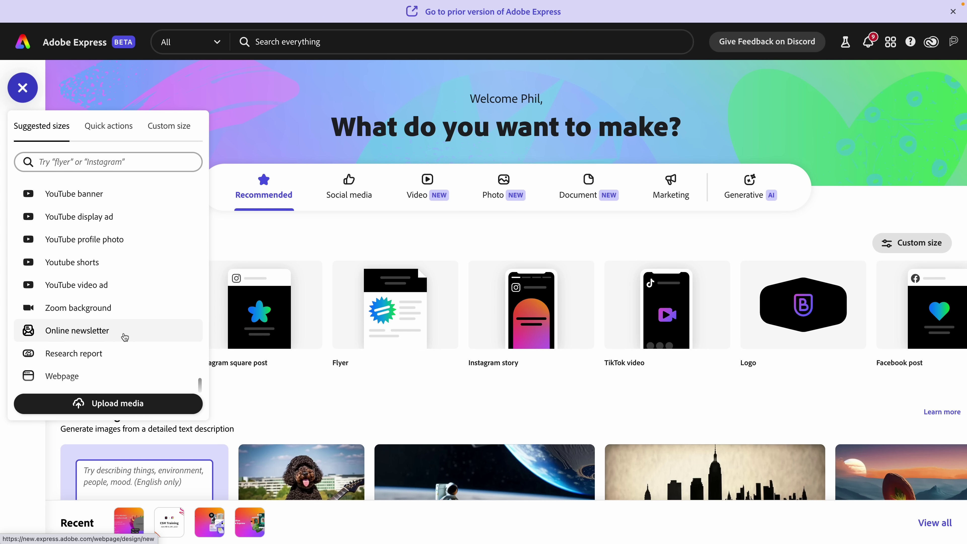
pyautogui.scroll(15, 126, 337)
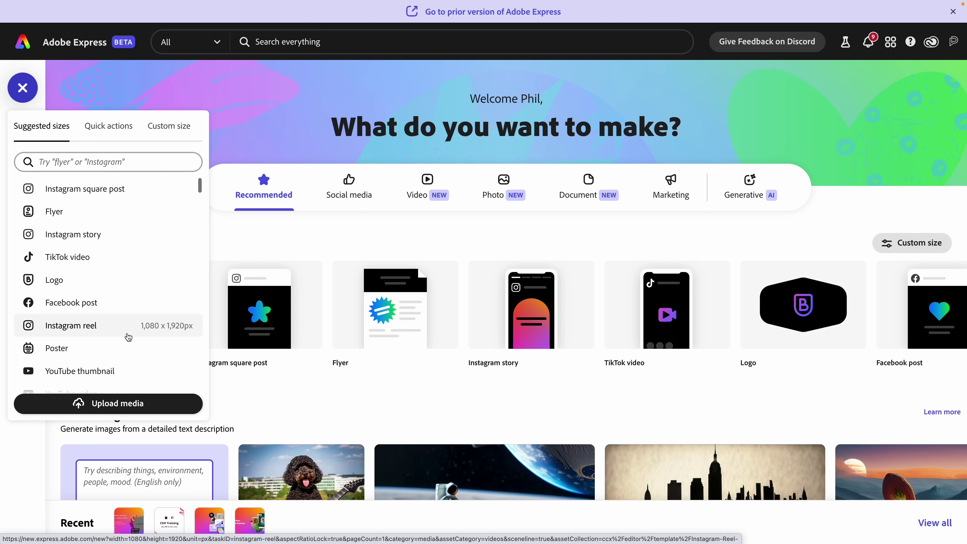
pyautogui.press('Escape')
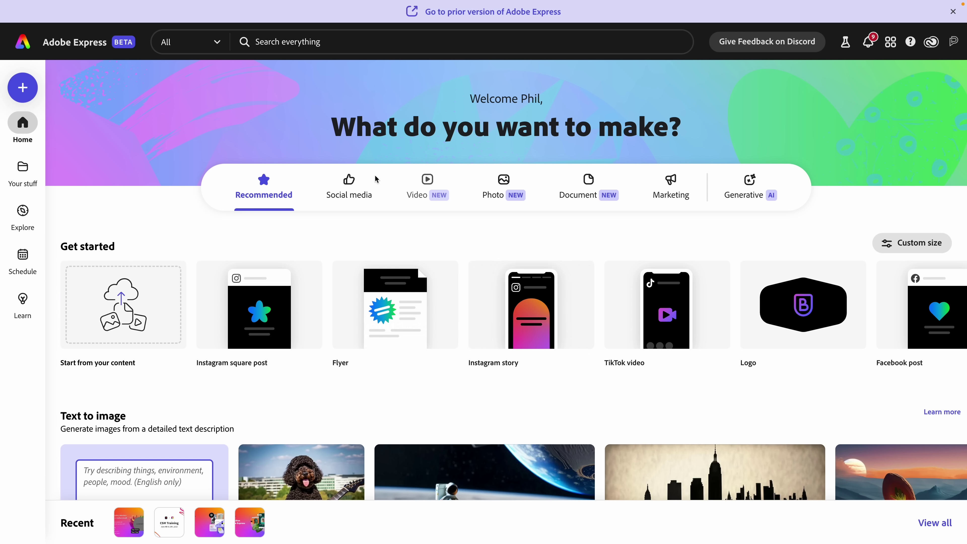
# - Start a new flyer from scratch
pyautogui.moveTo(752, 313)
pyautogui.moveTo(403, 288)
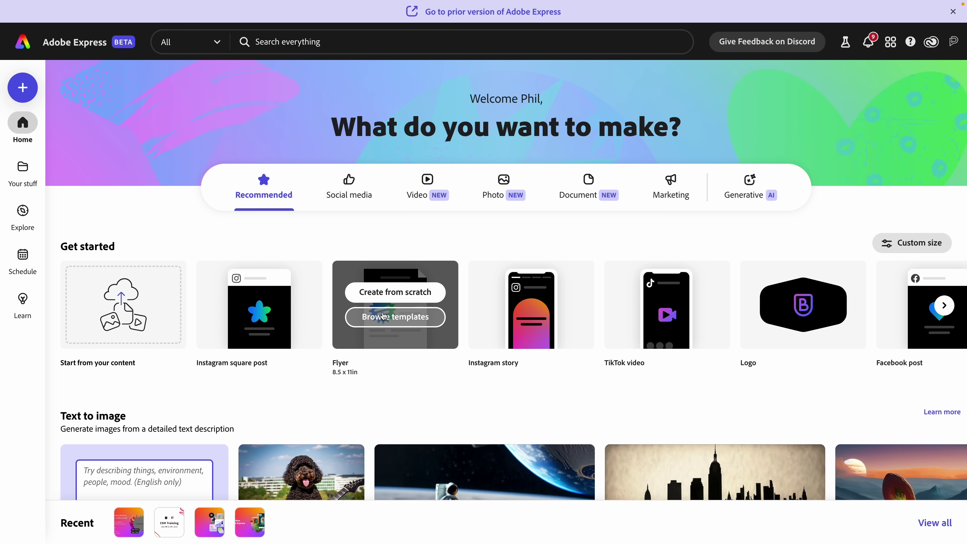
pyautogui.click(383, 296)
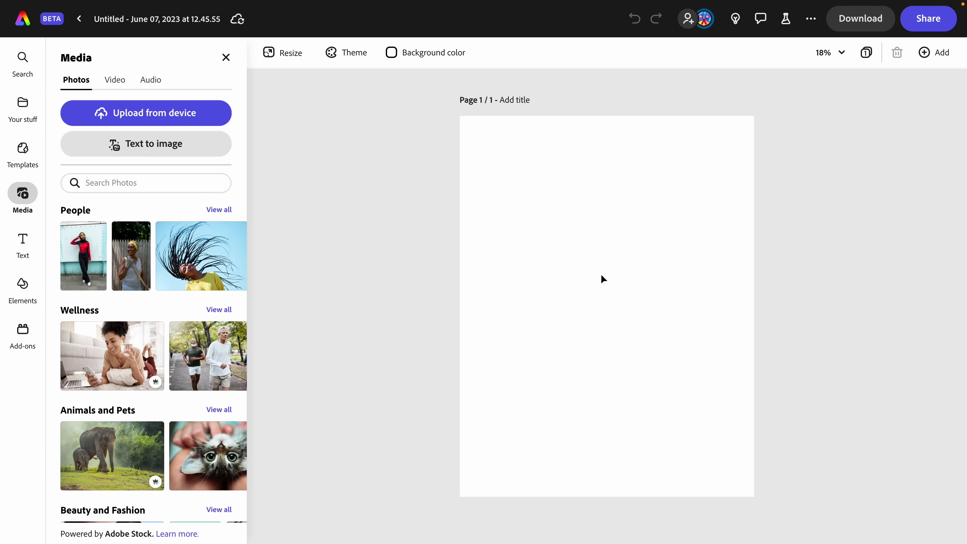
# - Search flyer templates for 'guide to' and apply the dental Price Guide template
pyautogui.click(24, 158)
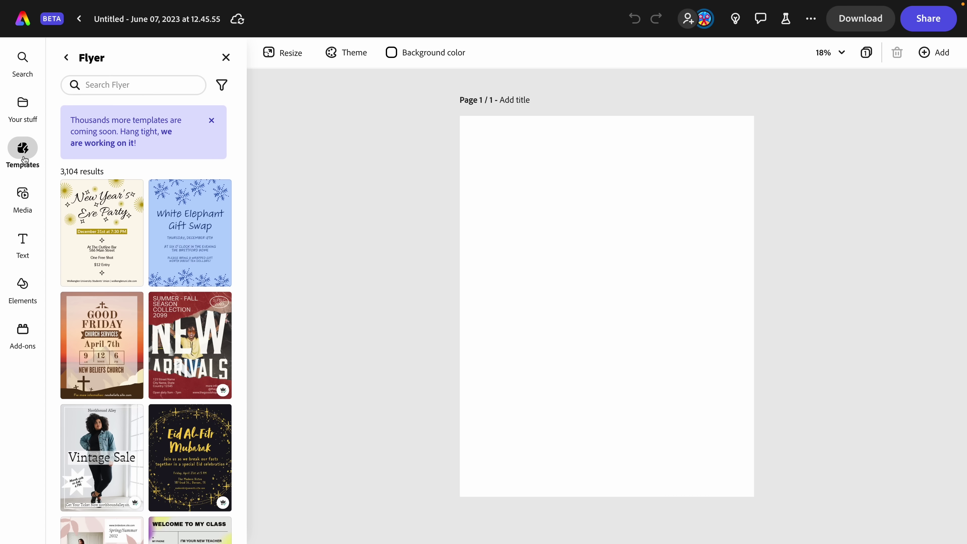
pyautogui.click(112, 86)
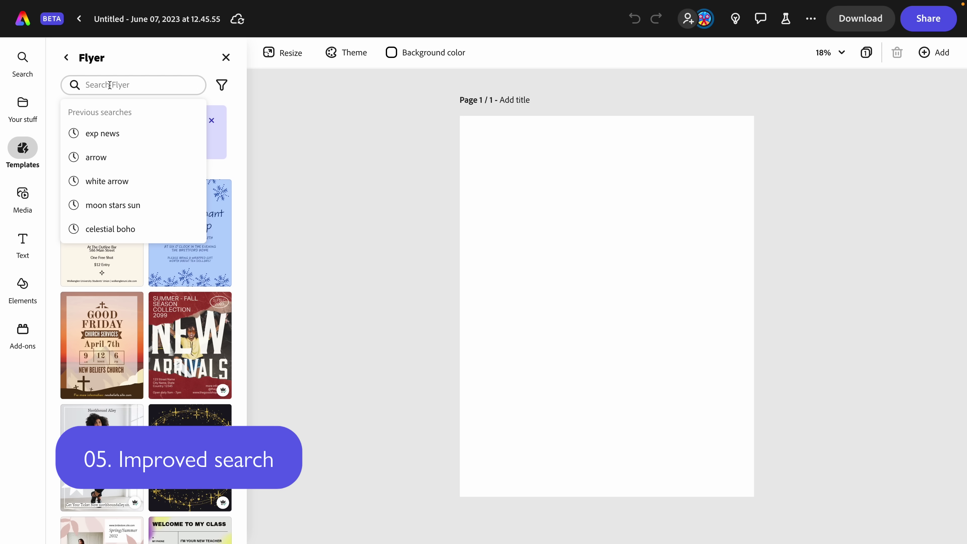
pyautogui.write('guide to')
pyautogui.press('Return')
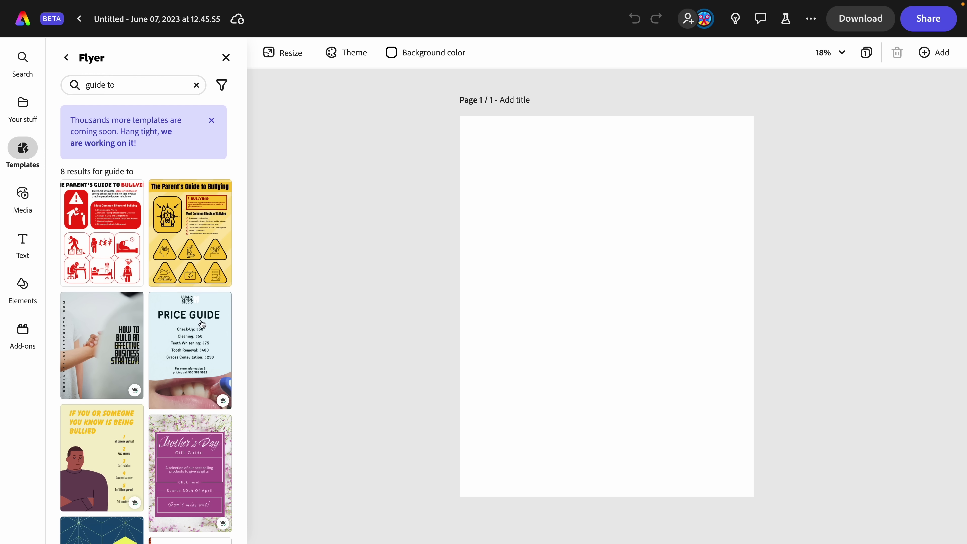
pyautogui.scroll(-3, 202, 320)
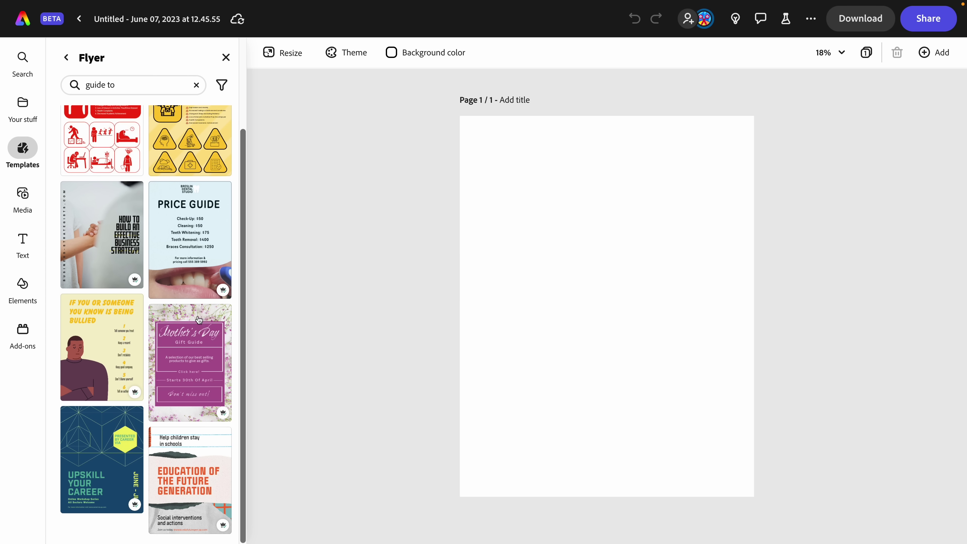
pyautogui.click(197, 230)
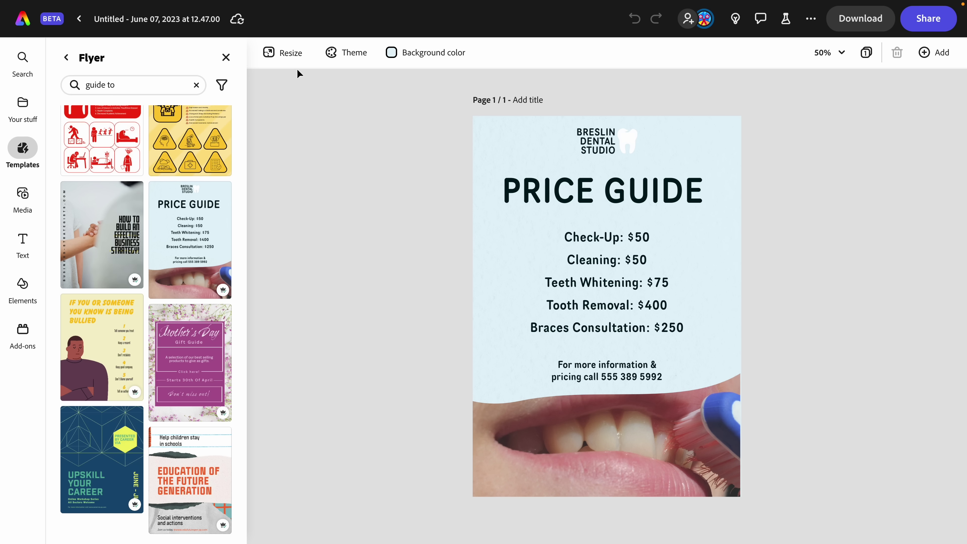
# - Look through the flyer's available resize sizes
pyautogui.click(288, 63)
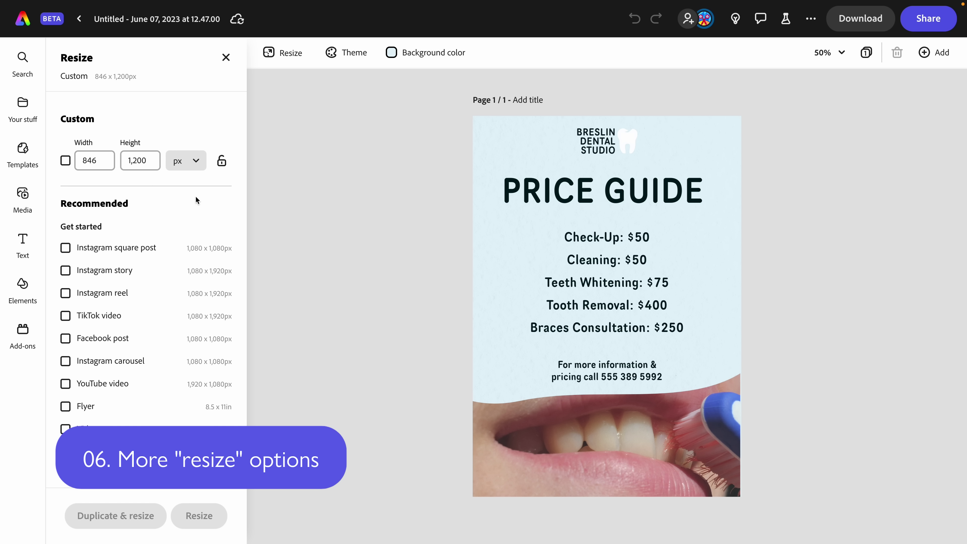
pyautogui.scroll(-2, 151, 347)
pyautogui.scroll(-10, 140, 231)
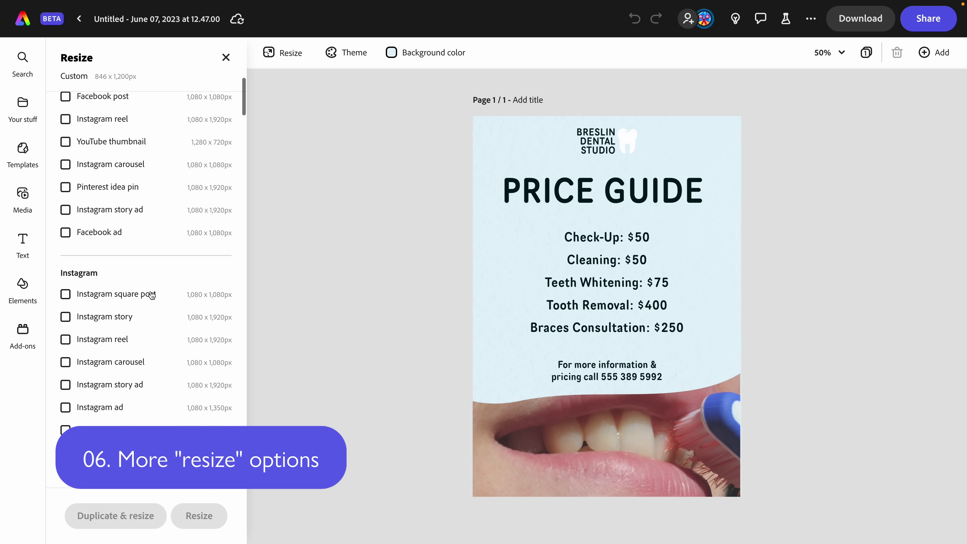
pyautogui.scroll(-20, 160, 272)
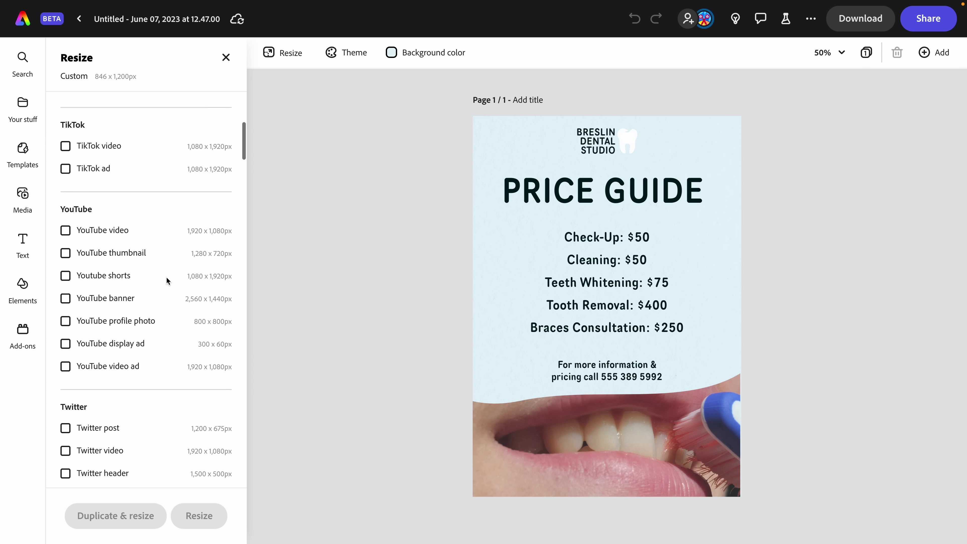
pyautogui.scroll(-10, 167, 278)
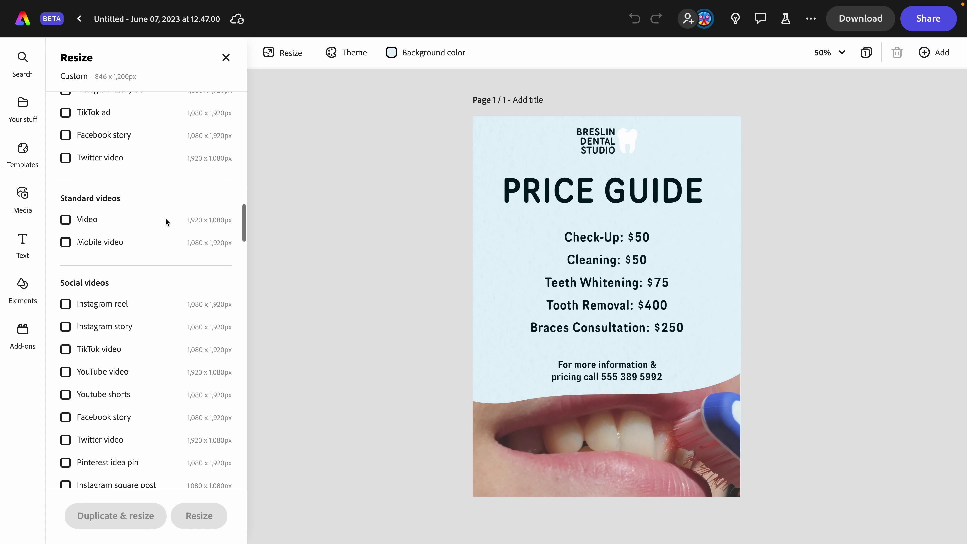
pyautogui.scroll(14, 166, 218)
pyautogui.scroll(20, 164, 225)
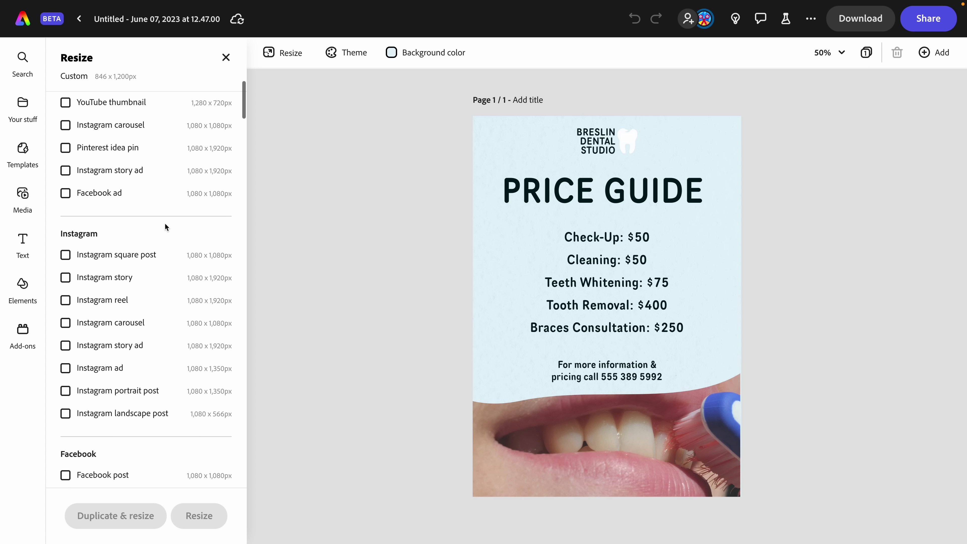
pyautogui.scroll(5, 167, 225)
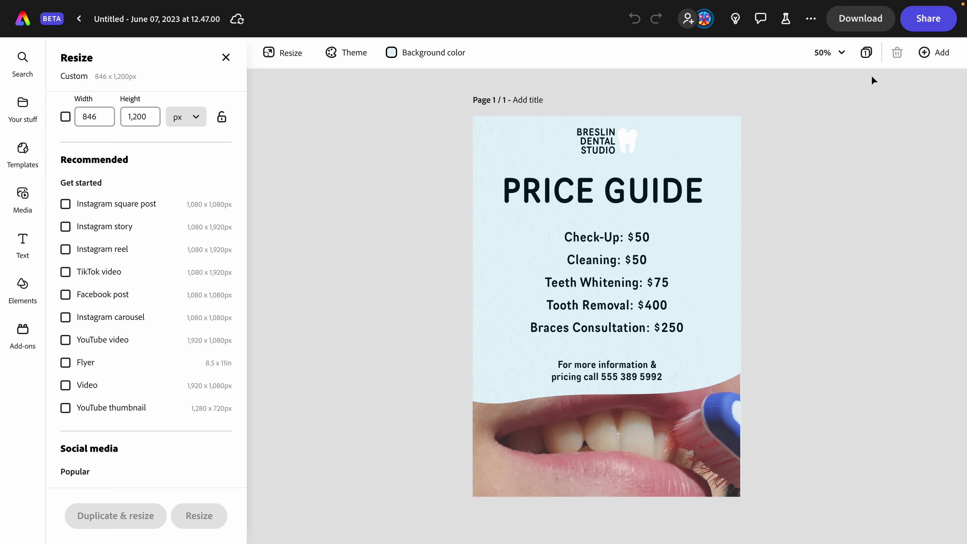
# - Duplicate the price guide page and resize the copy to a 1,080 × 1,080 Instagram square post
pyautogui.click(929, 52)
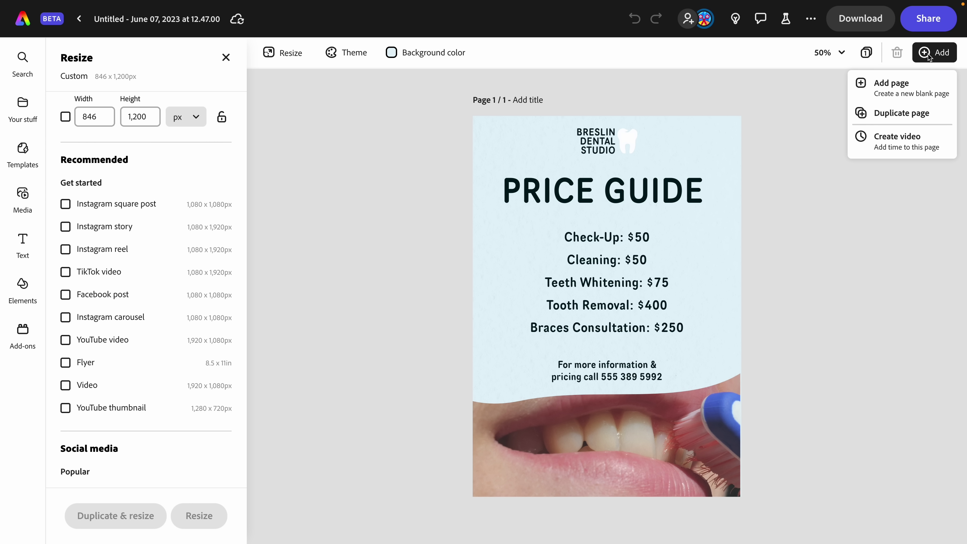
pyautogui.click(897, 113)
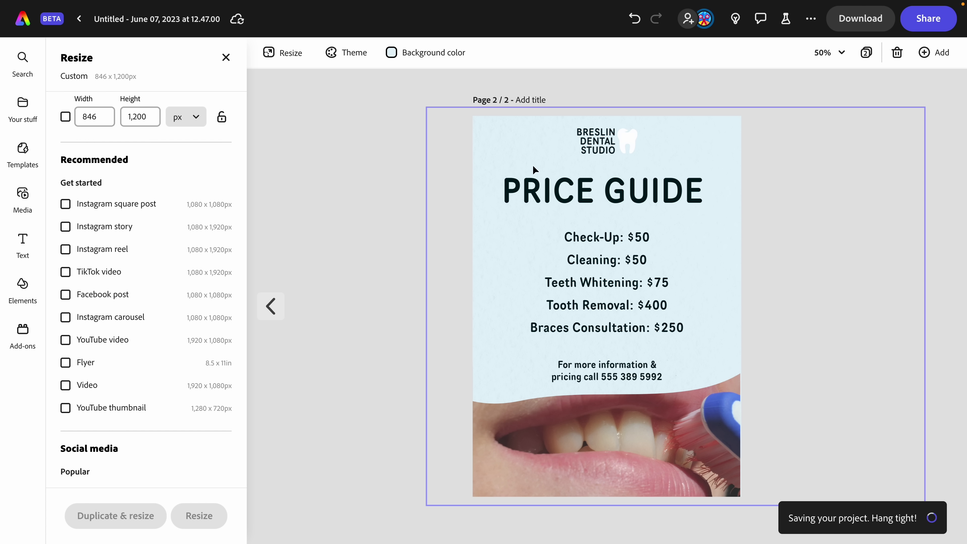
pyautogui.click(66, 205)
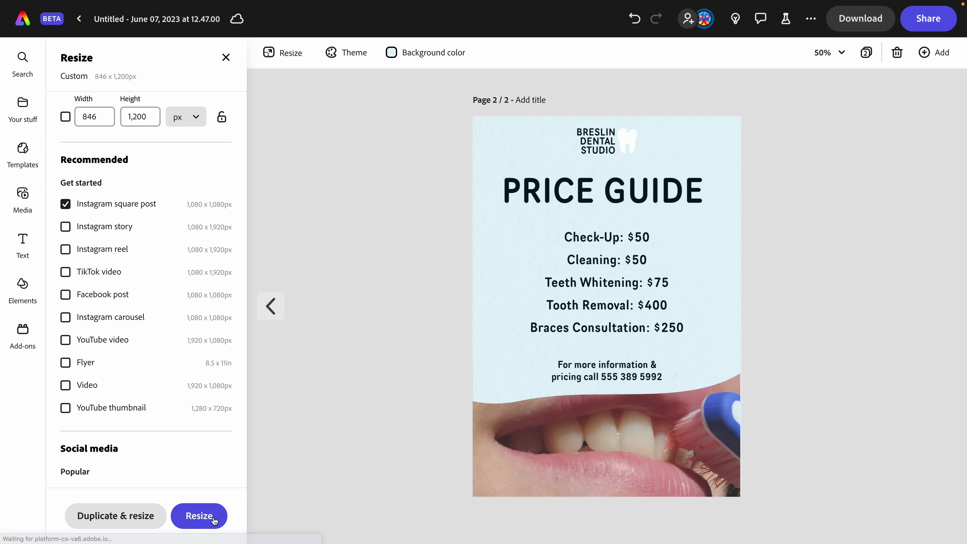
pyautogui.click(199, 516)
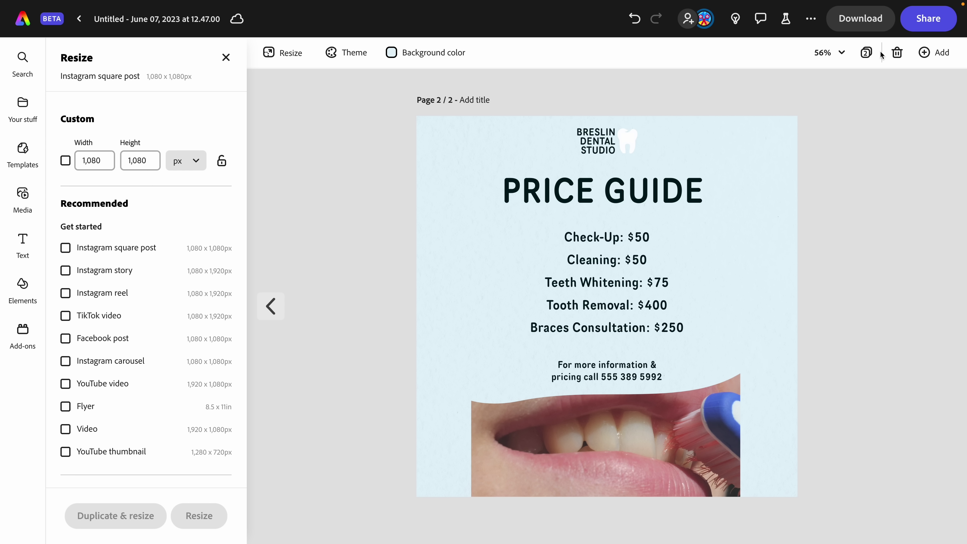
pyautogui.click(866, 52)
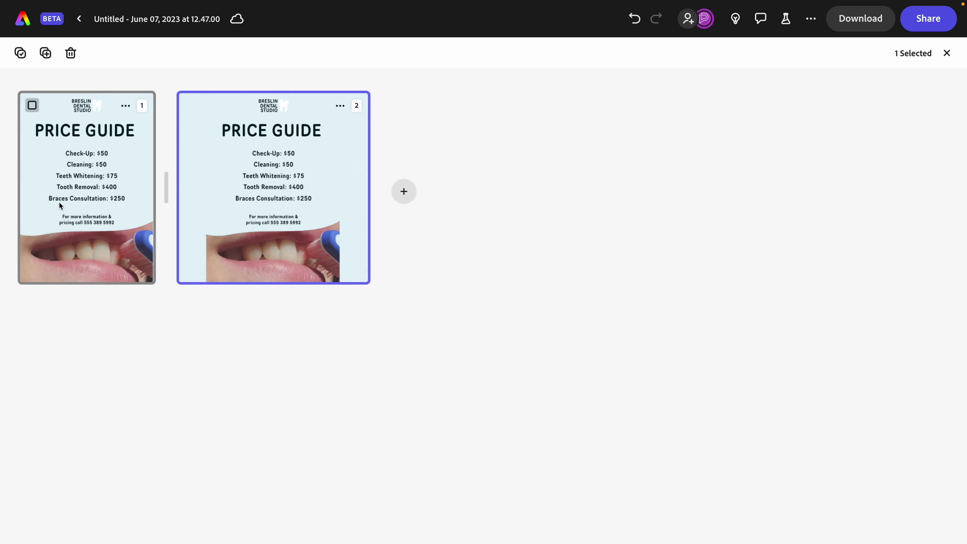
pyautogui.click(947, 53)
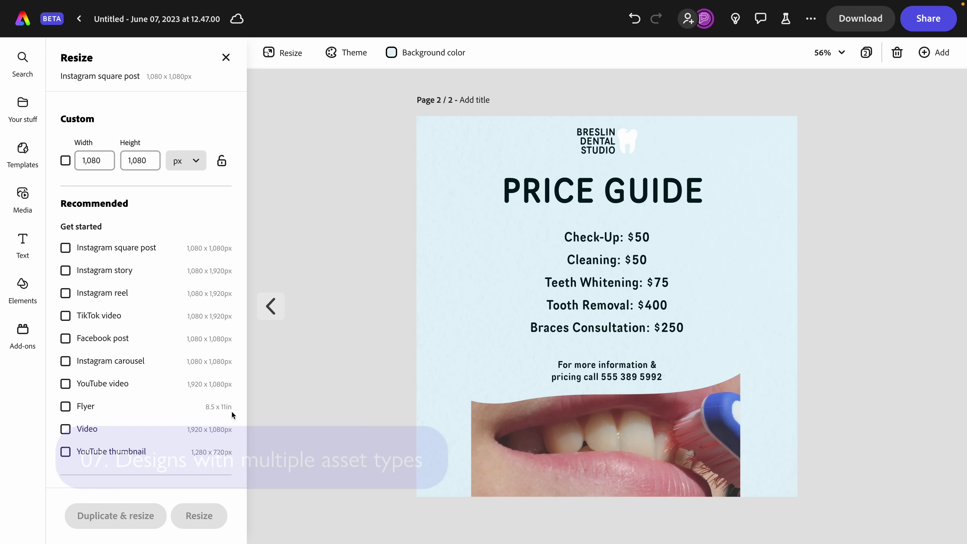
# - Resize the second page to a 1,920 × 1,080 video
pyautogui.click(65, 429)
pyautogui.click(176, 522)
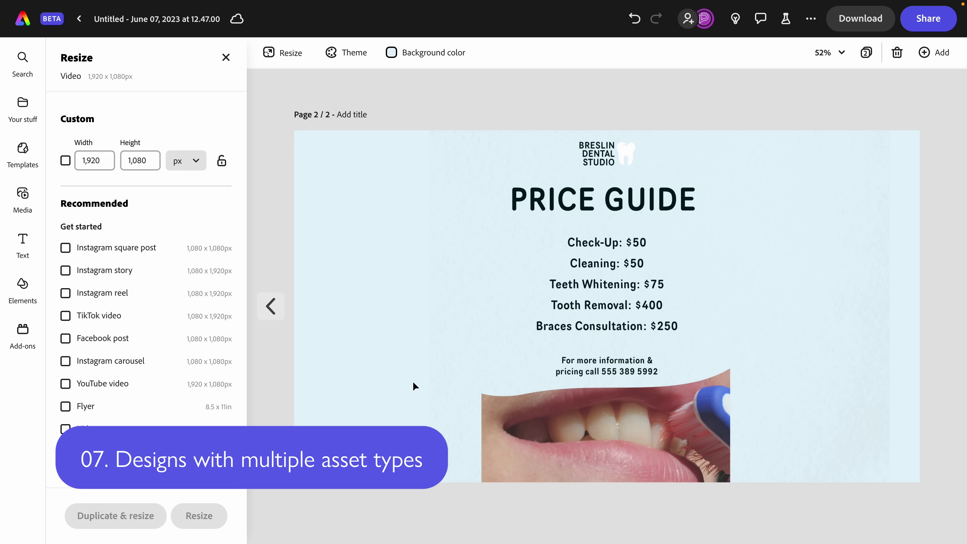
pyautogui.click(226, 57)
# - Search stock videos for 'dentist' and place the 7 s clip beside the price guide text
pyautogui.click(22, 193)
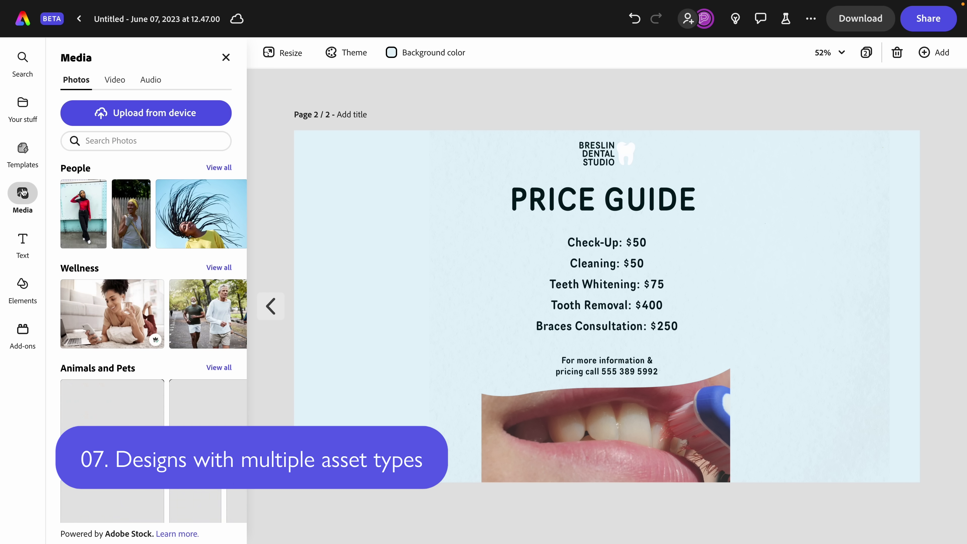
pyautogui.click(115, 80)
pyautogui.click(73, 140)
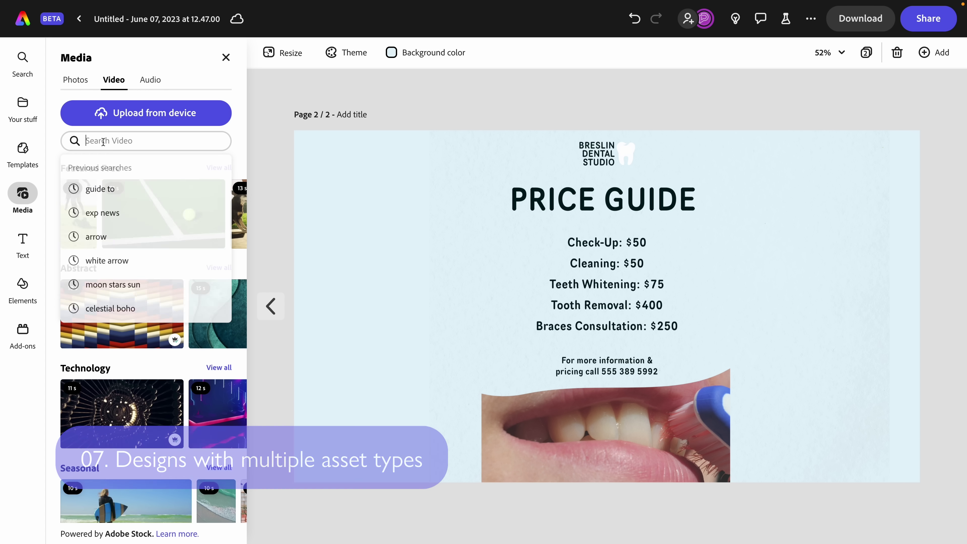
pyautogui.write('dentist')
pyautogui.press('Return')
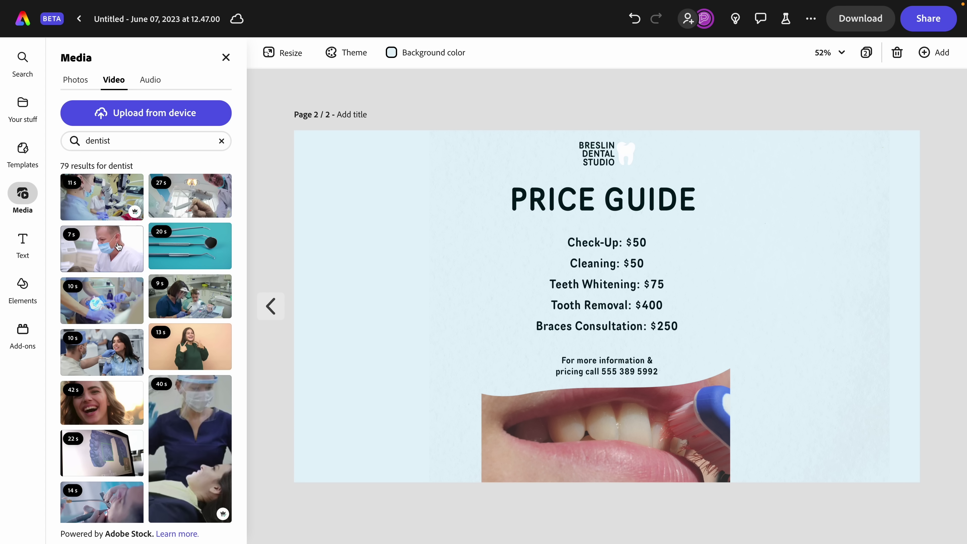
pyautogui.moveTo(101, 248); pyautogui.dragTo(344, 237)
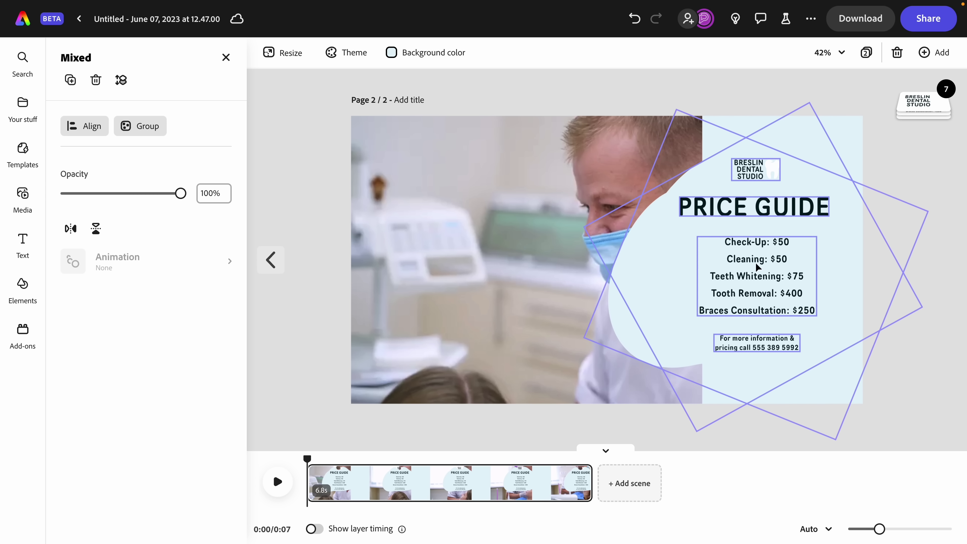
pyautogui.click(290, 202)
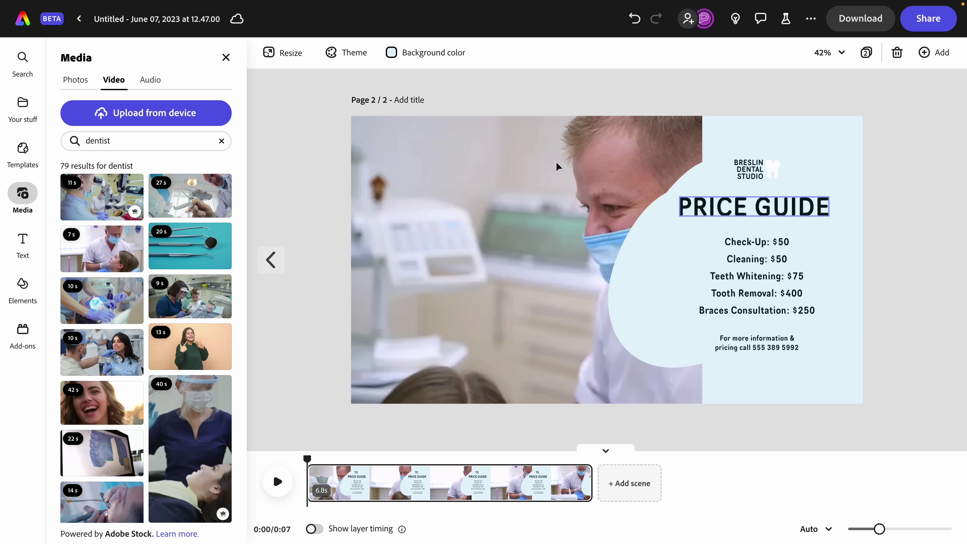
pyautogui.click(227, 58)
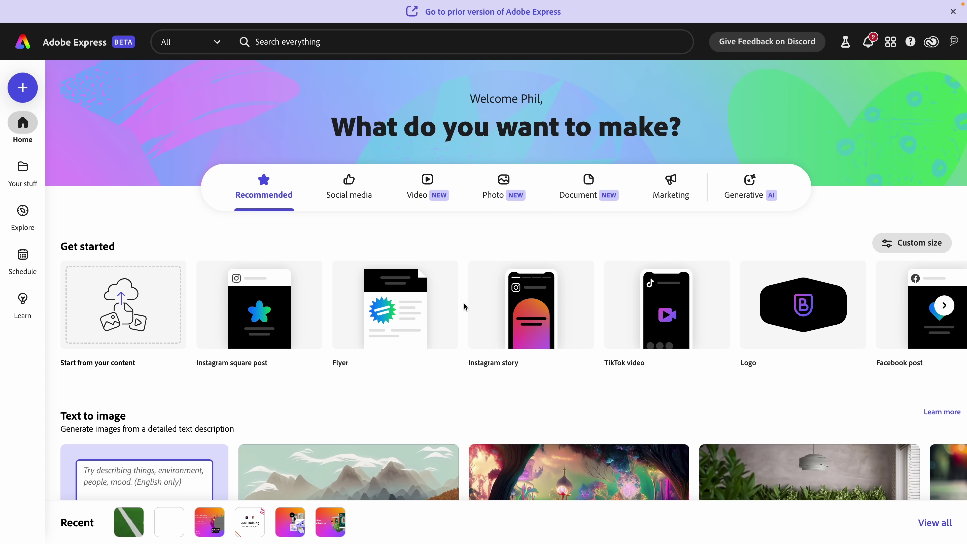
# - Show the home page's Video category, listing Instagram reel, TikTok and YouTube options
pyautogui.click(437, 185)
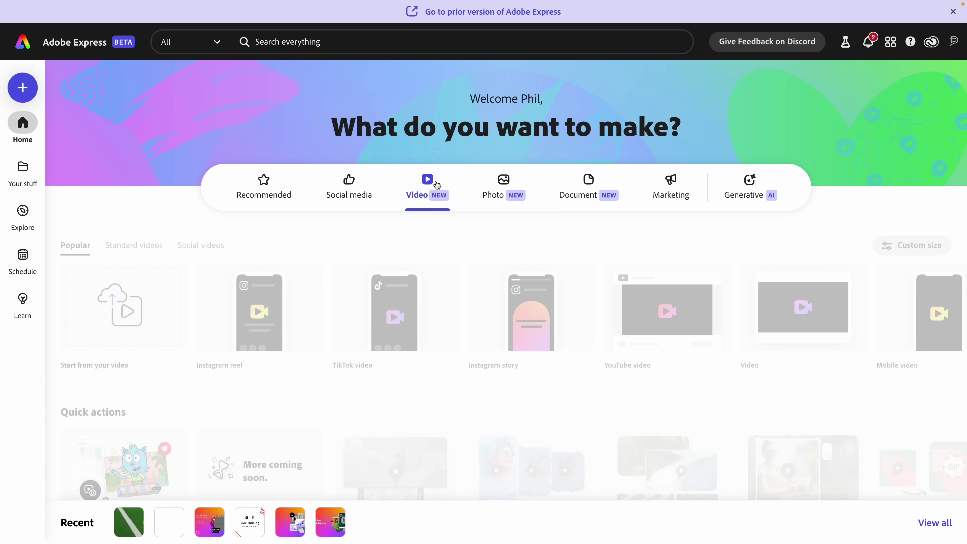
pyautogui.moveTo(240, 330)
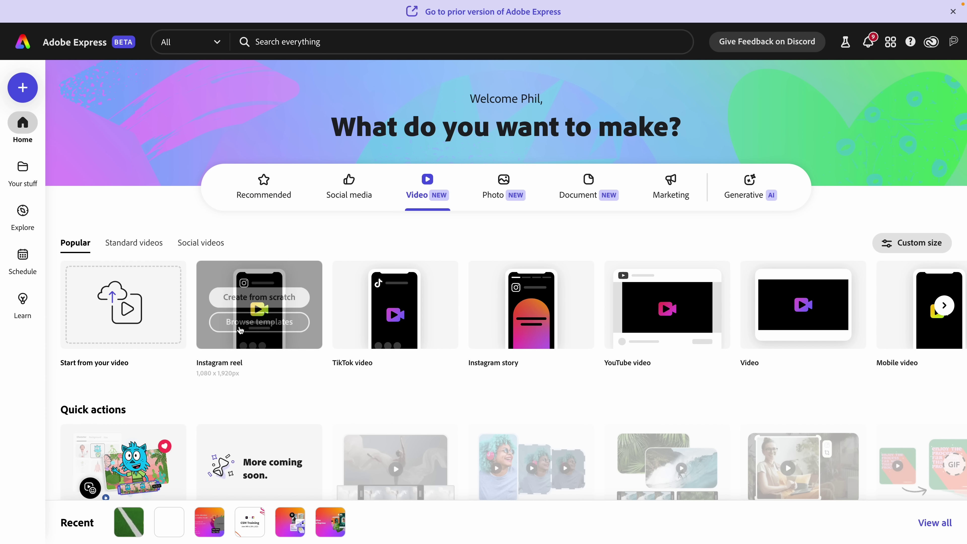
# - Start an Instagram reel from the artist-in-apron template
pyautogui.click(267, 323)
pyautogui.scroll(-3, 140, 337)
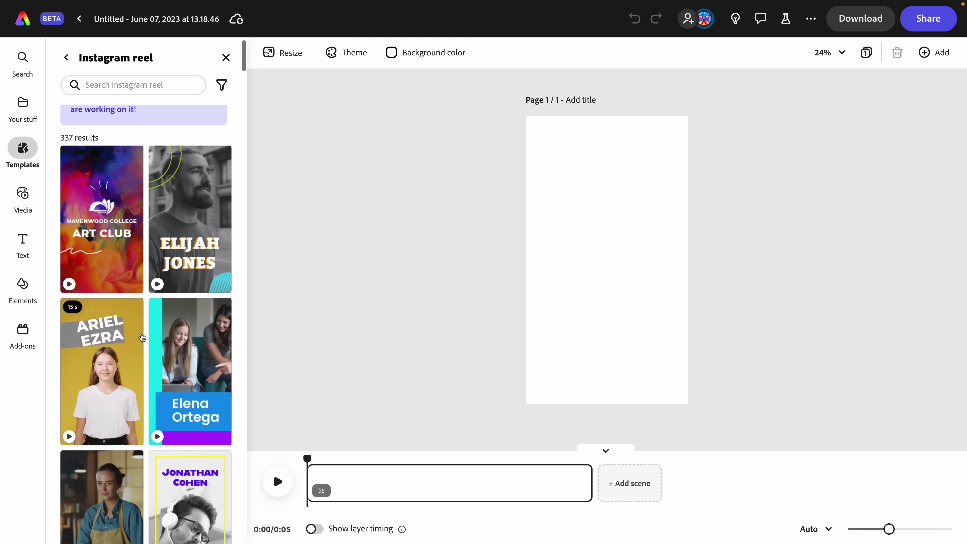
pyautogui.scroll(-3, 140, 337)
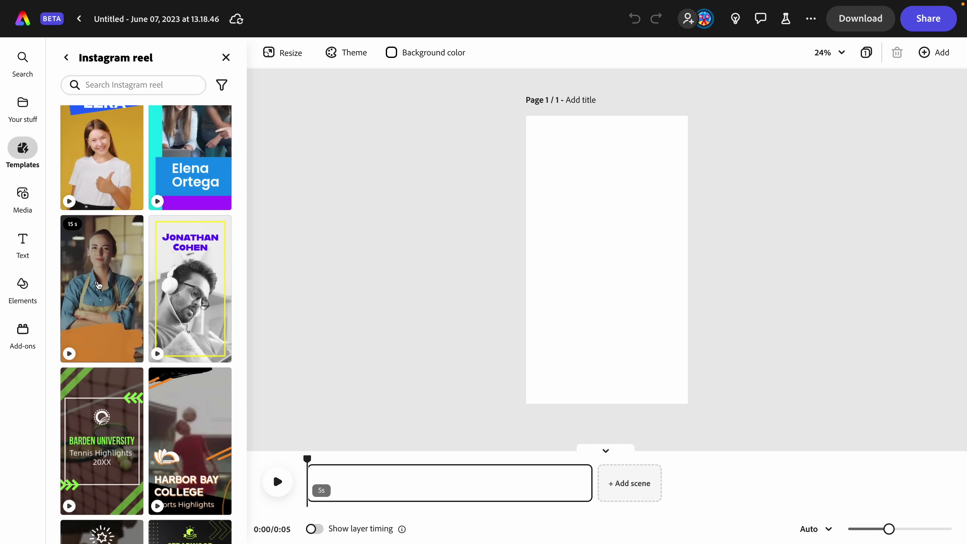
pyautogui.click(99, 285)
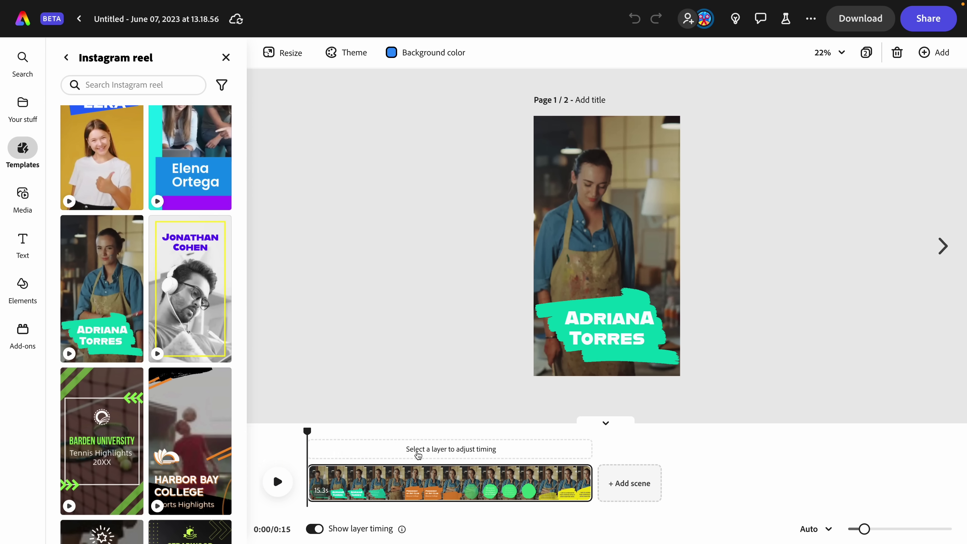
# - At the 7-second scene, retype the President of Art Club caption as an Introduction title
pyautogui.click(438, 459)
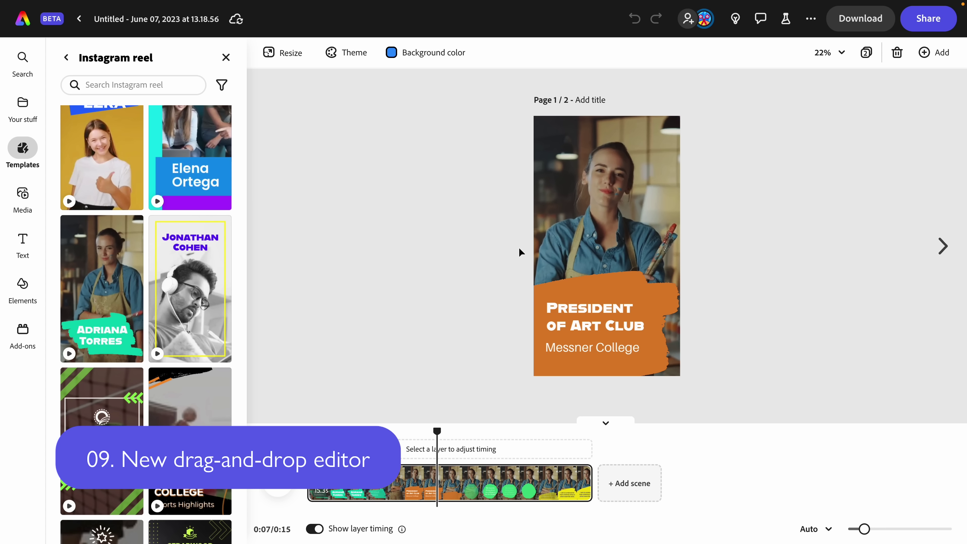
pyautogui.moveTo(438, 432)
pyautogui.mouseDown()
pyautogui.moveTo(364, 432)
pyautogui.moveTo(460, 432)
pyautogui.moveTo(432, 434)
pyautogui.mouseUp()
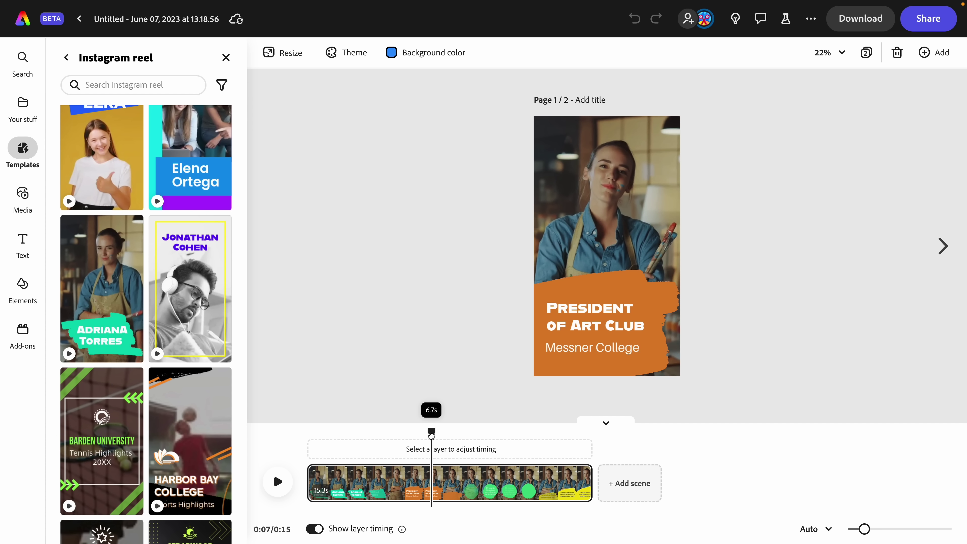
pyautogui.click(594, 315)
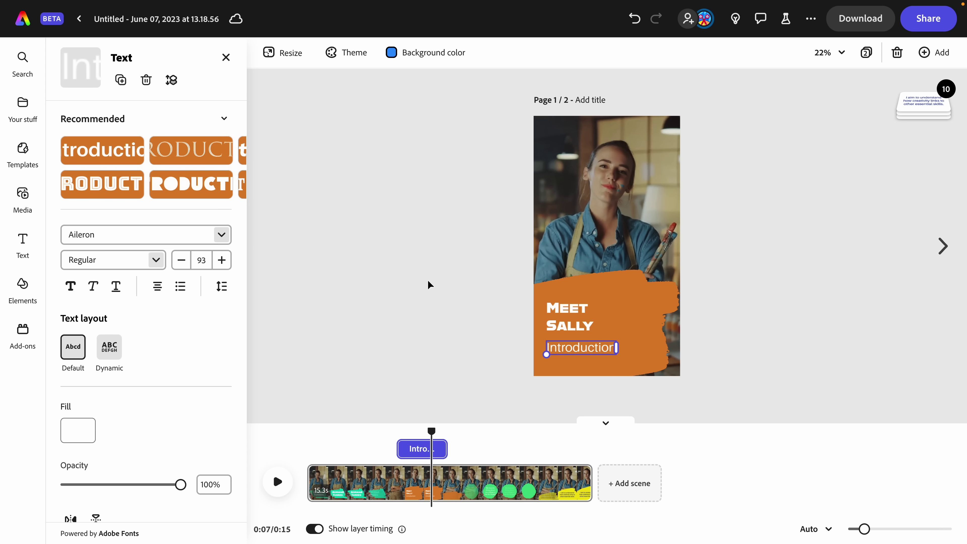
pyautogui.click(435, 279)
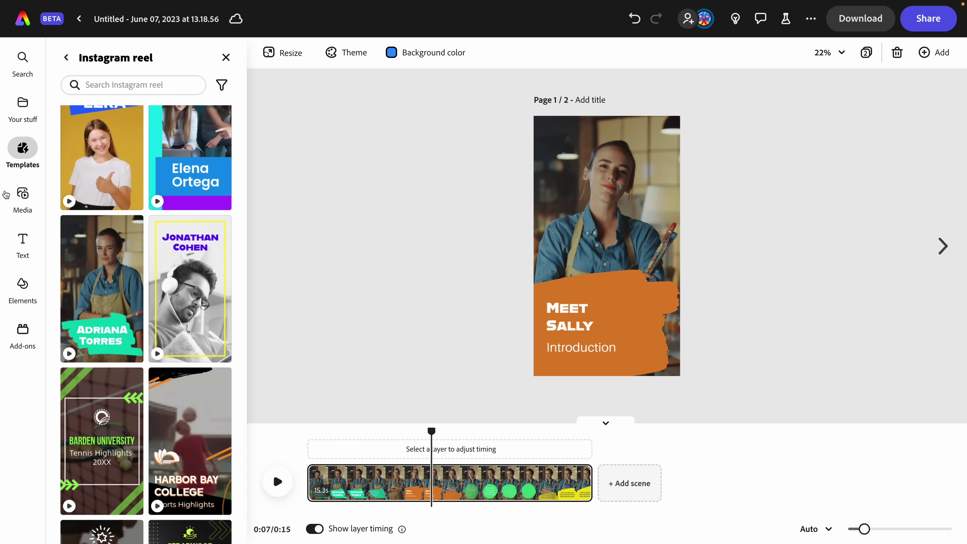
# - Place a purple-and-orange duotone People portrait on the scene with a Drop in animation, then preview it
pyautogui.click(24, 196)
pyautogui.click(74, 81)
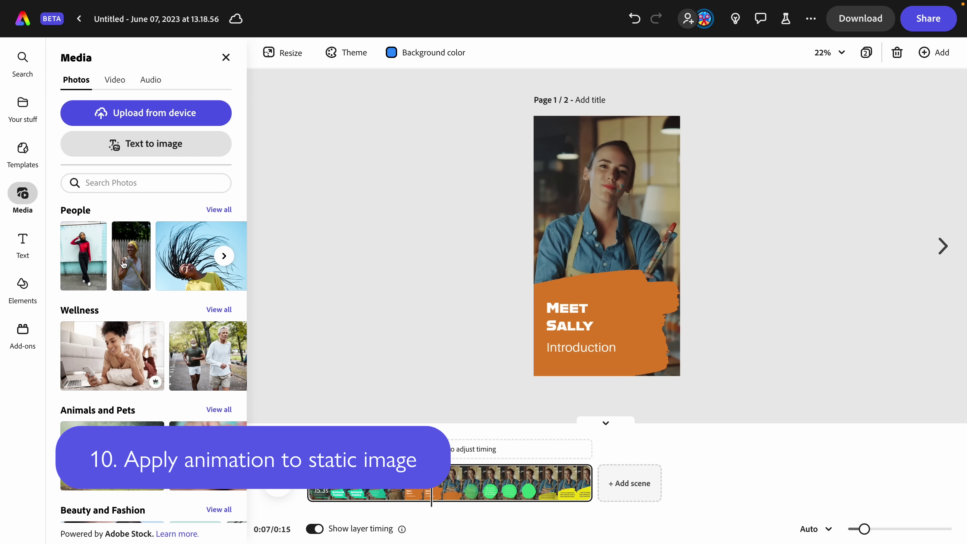
pyautogui.moveTo(123, 266); pyautogui.dragTo(568, 234)
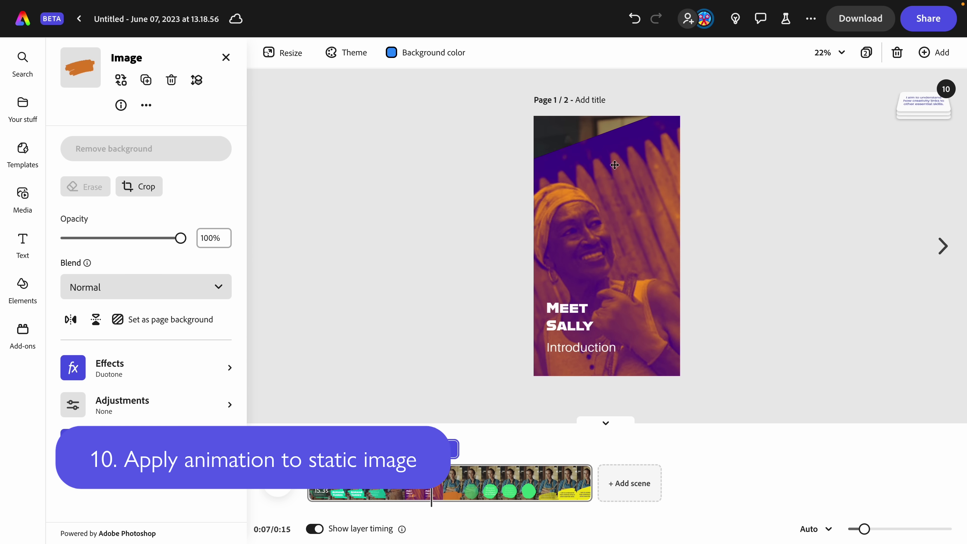
pyautogui.click(115, 440)
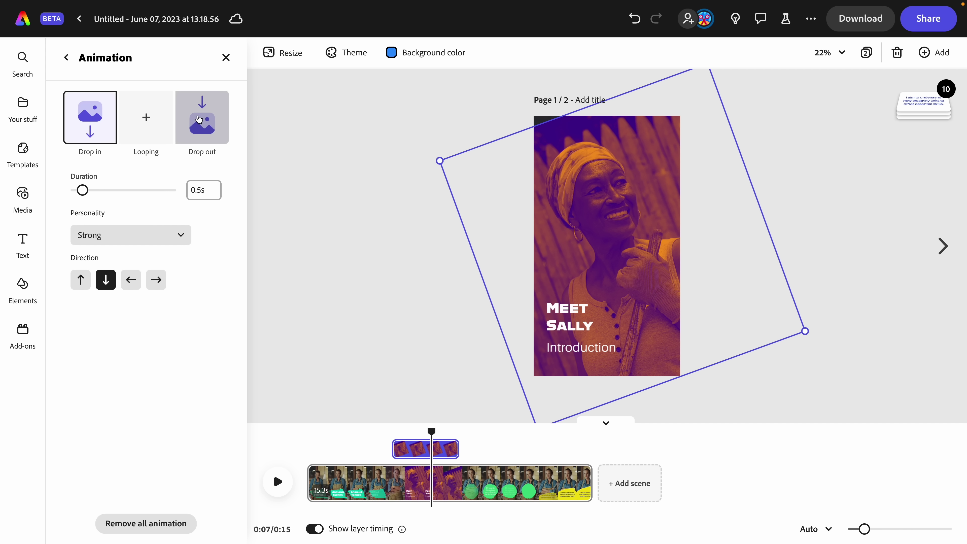
pyautogui.press('space')
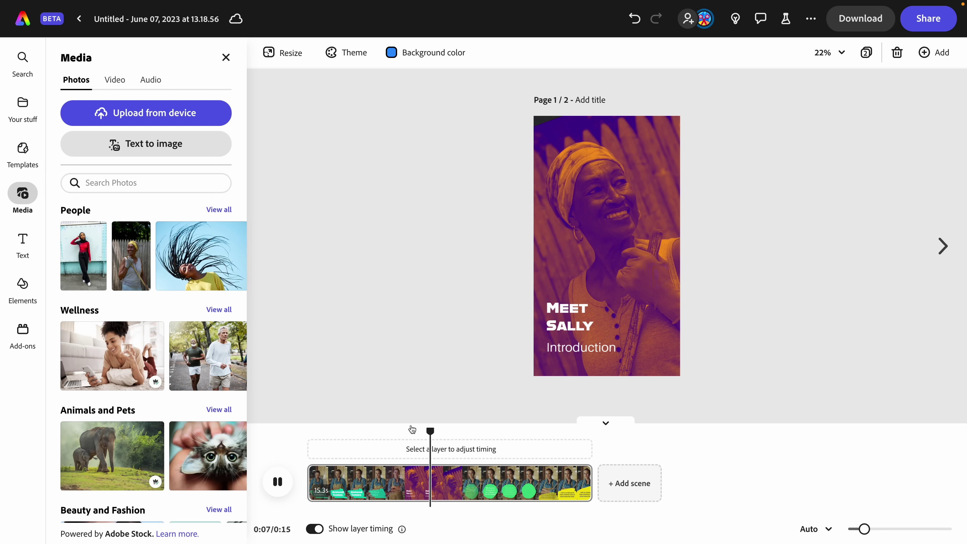
pyautogui.press('space')
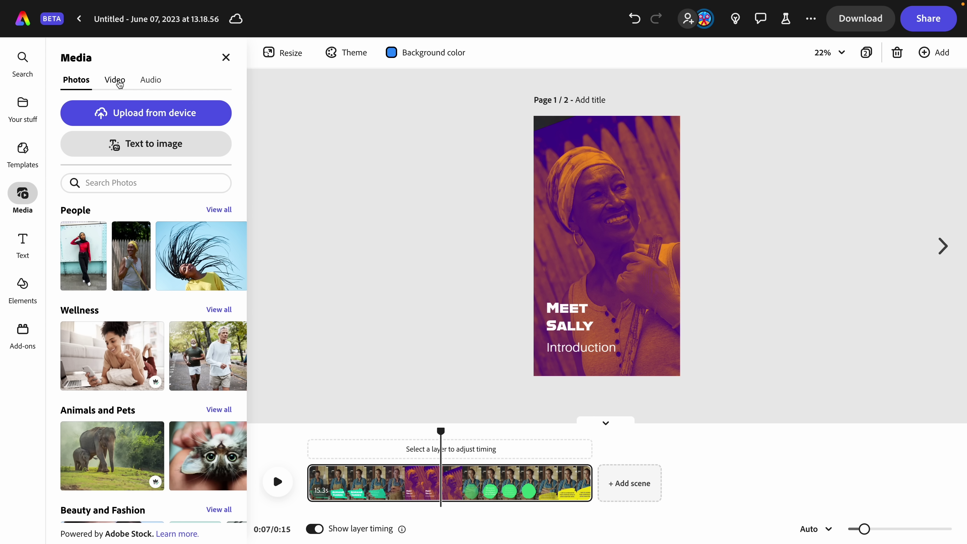
# - Add the coffee-cup stock video clip to the first page
pyautogui.click(120, 84)
pyautogui.scroll(-10, 136, 207)
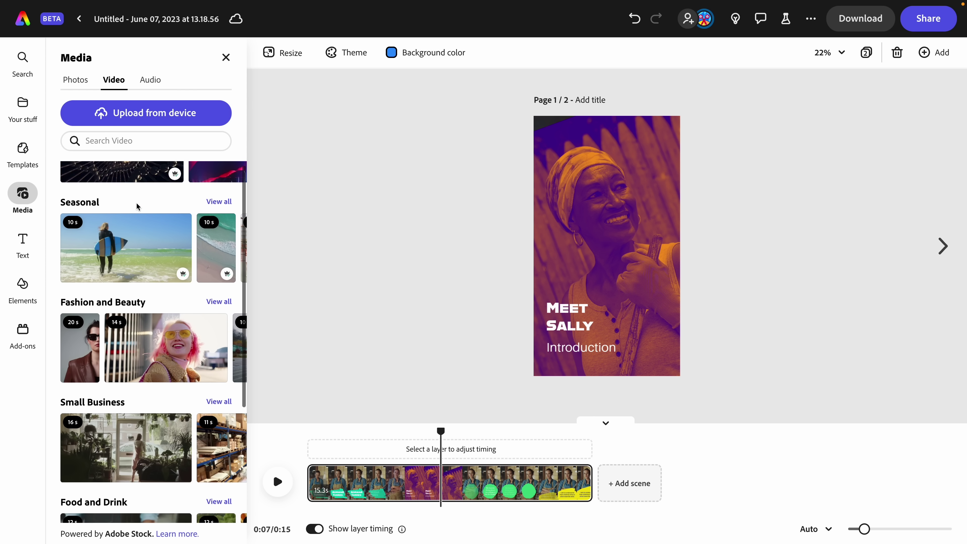
pyautogui.scroll(1, 138, 207)
pyautogui.moveTo(133, 384); pyautogui.dragTo(584, 260)
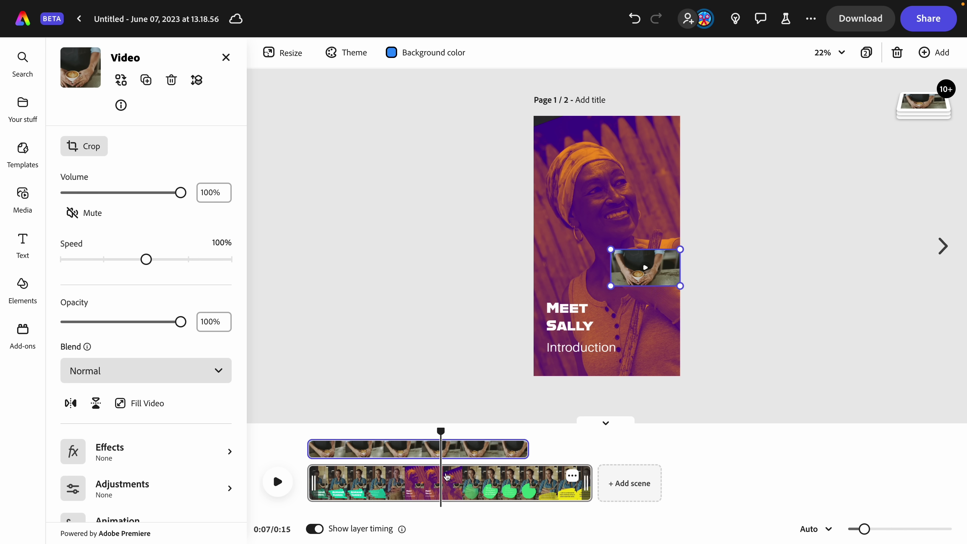
pyautogui.moveTo(534, 475)
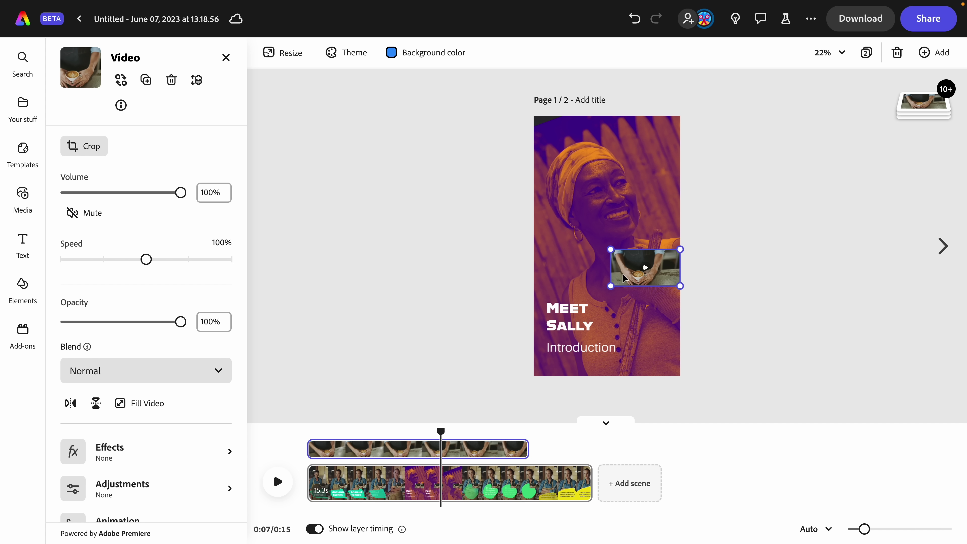
# - Scale and centre the coffee video so it covers the whole Meet Sally page
pyautogui.moveTo(610, 247); pyautogui.dragTo(405, 98)
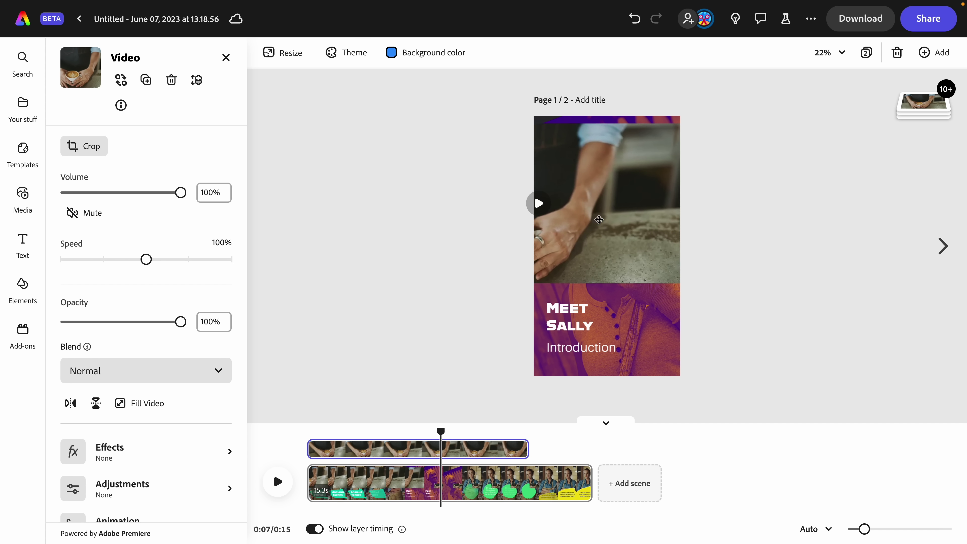
pyautogui.moveTo(591, 230); pyautogui.dragTo(647, 214)
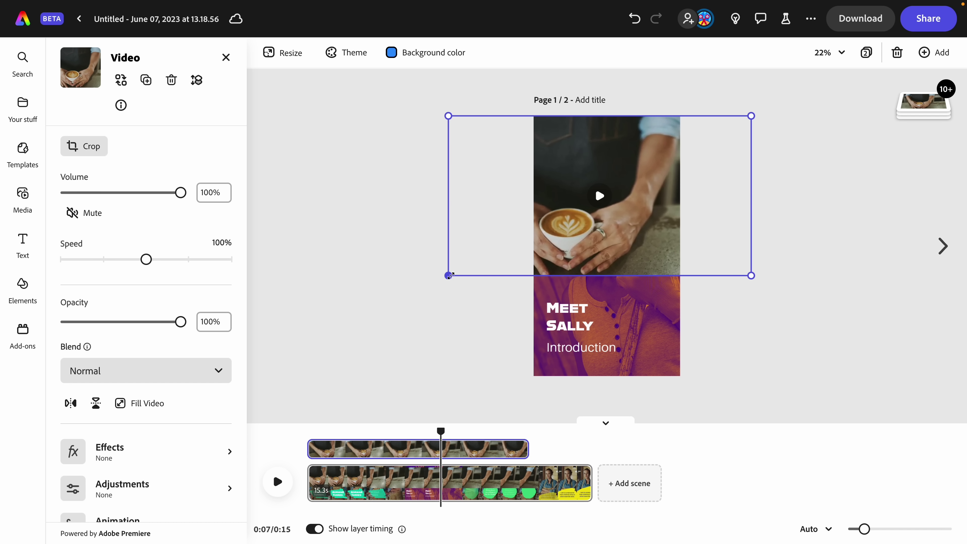
pyautogui.moveTo(447, 274); pyautogui.dragTo(300, 467)
pyautogui.moveTo(279, 365); pyautogui.dragTo(246, 395)
pyautogui.moveTo(475, 311); pyautogui.dragTo(580, 291)
pyautogui.click(921, 296)
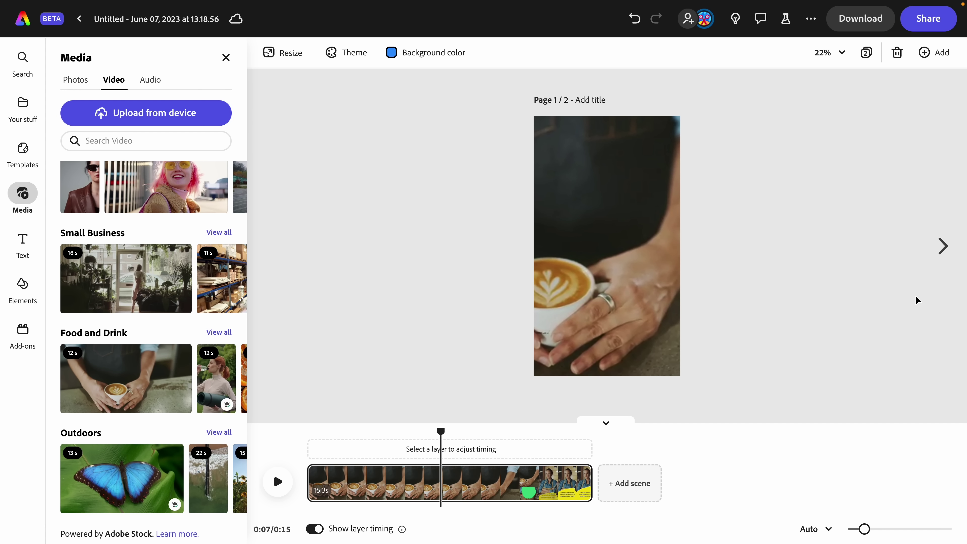
# - Review the video's Effects, Adjustments and Animation panels without applying any changes
pyautogui.click(742, 336)
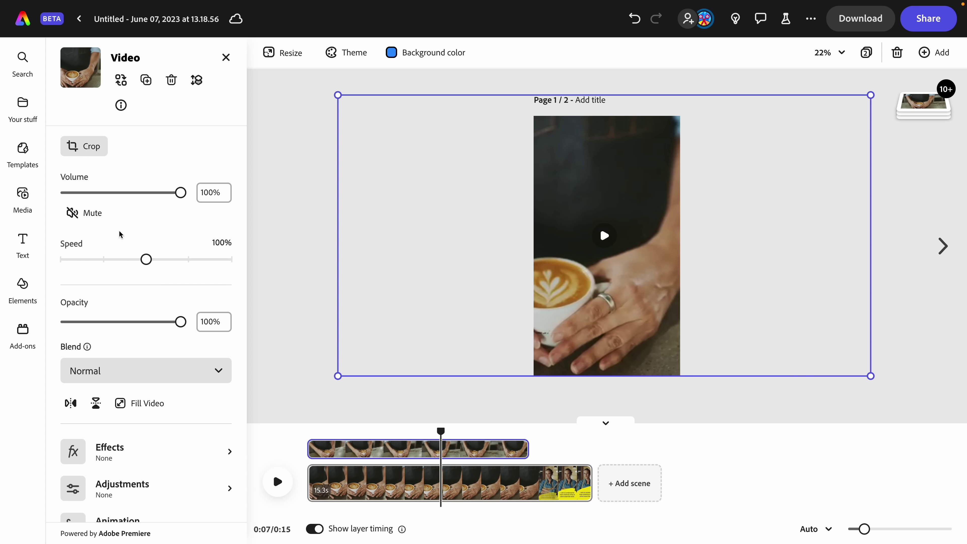
pyautogui.scroll(-2, 151, 204)
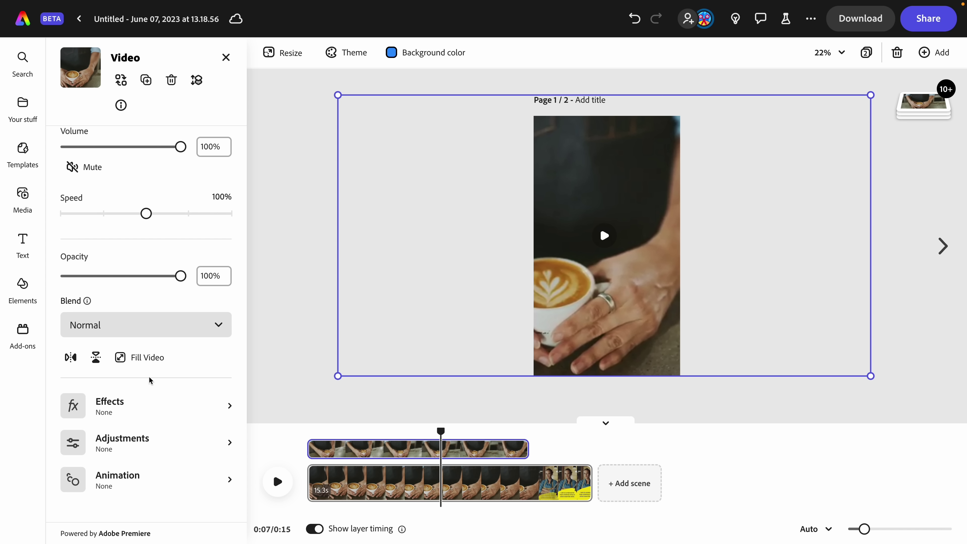
pyautogui.click(114, 415)
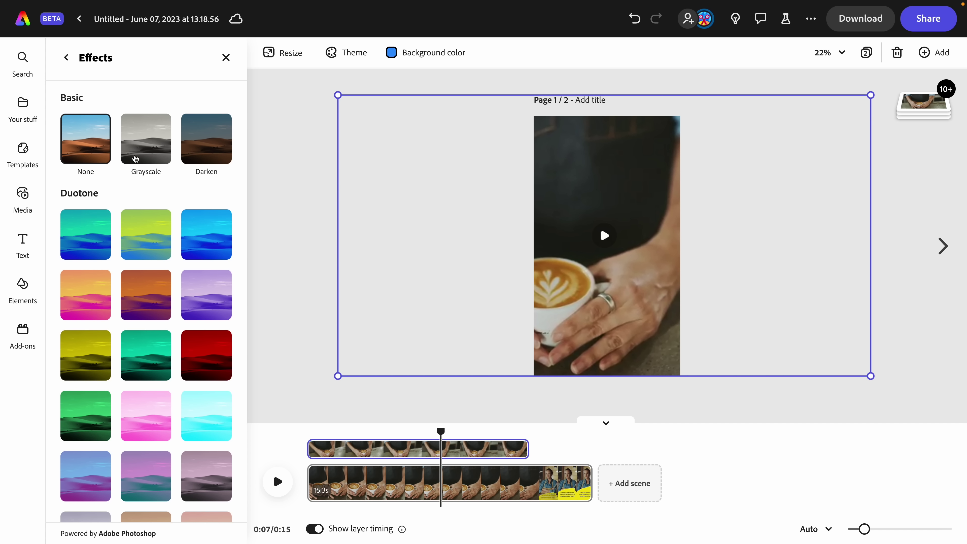
pyautogui.click(66, 58)
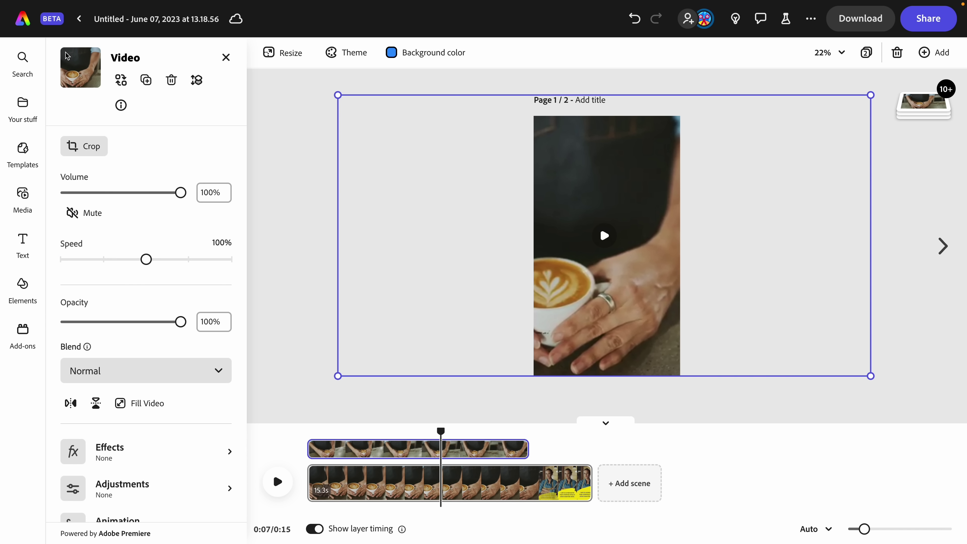
pyautogui.scroll(-2, 73, 293)
pyautogui.click(115, 446)
pyautogui.click(66, 58)
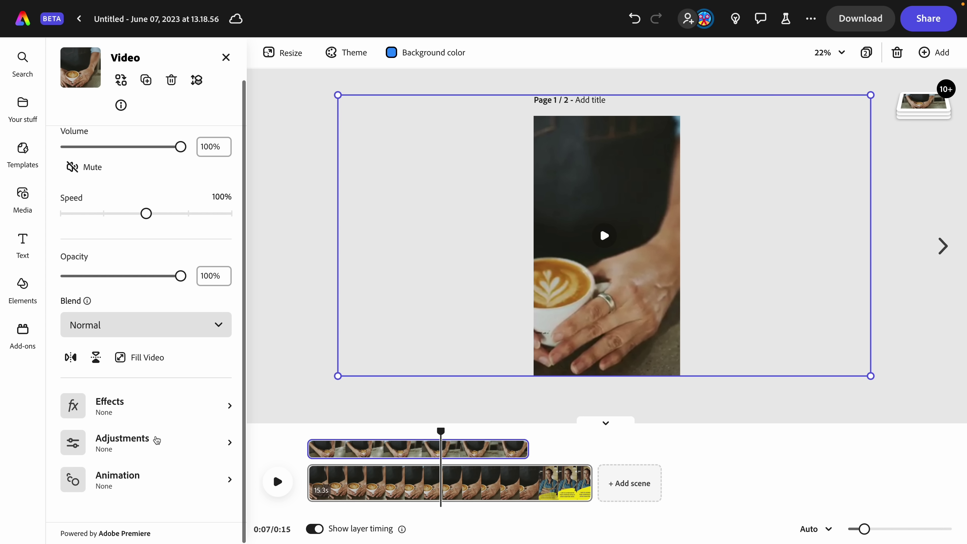
pyautogui.click(107, 474)
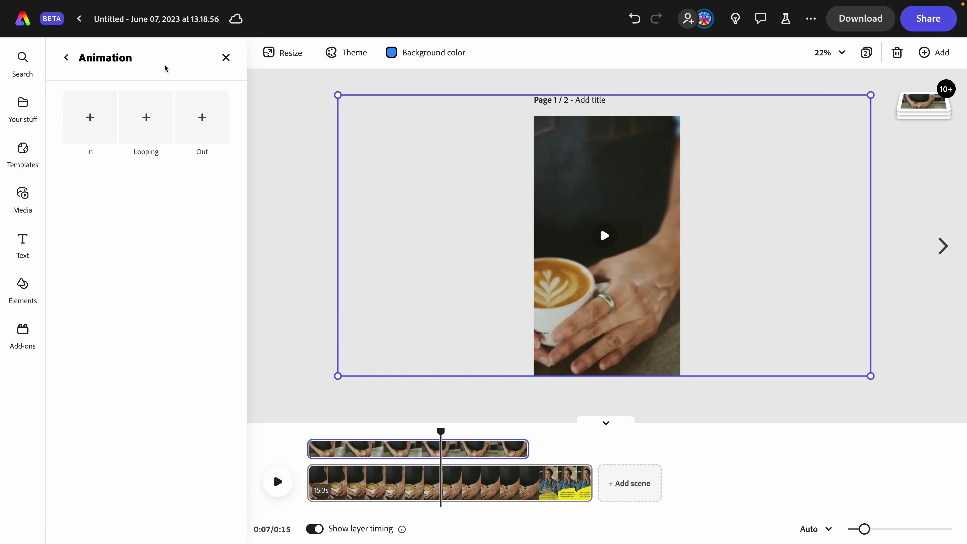
pyautogui.click(67, 58)
pyautogui.click(22, 194)
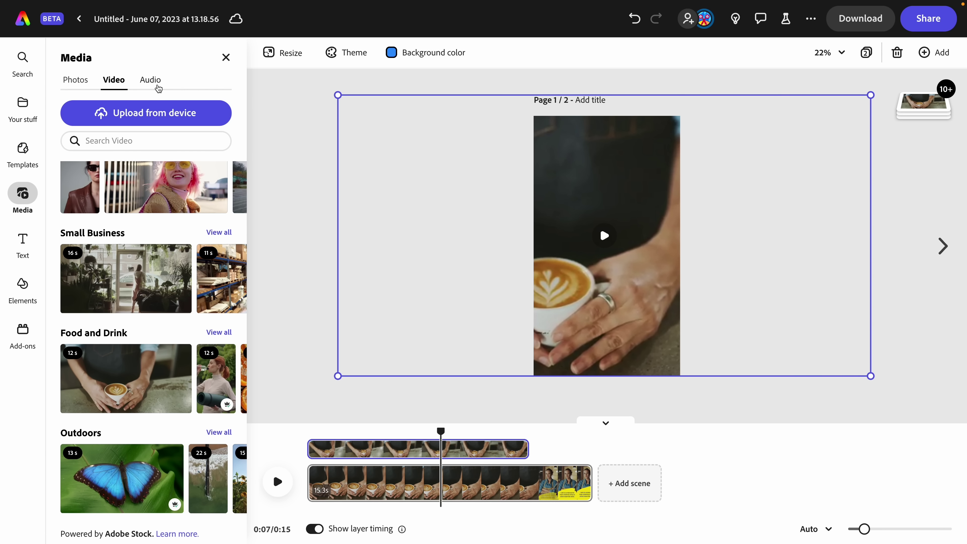
# - Add 'We are marching' as full-length background music, then open and close the voiceover recorder
pyautogui.click(154, 82)
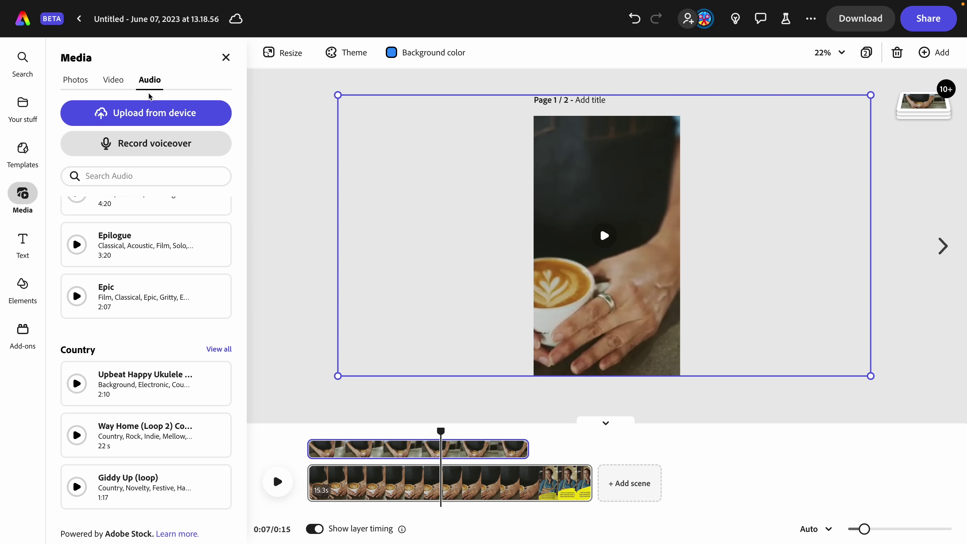
pyautogui.scroll(10, 153, 309)
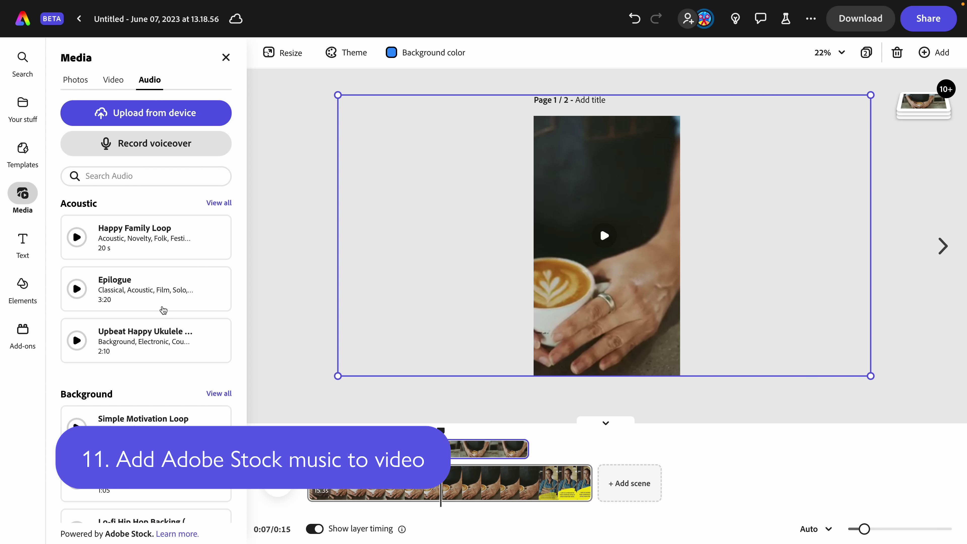
pyautogui.scroll(-5, 176, 315)
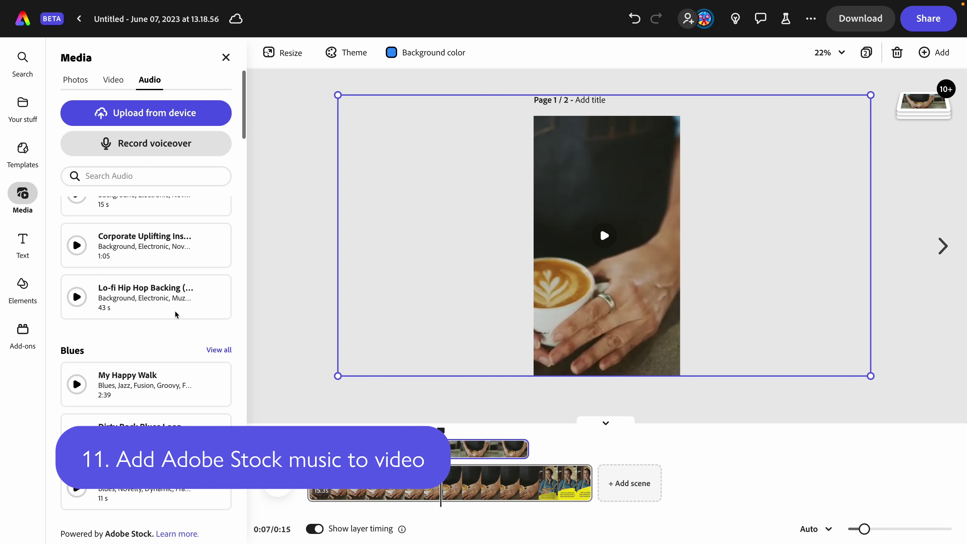
pyautogui.moveTo(175, 341); pyautogui.dragTo(566, 514)
pyautogui.moveTo(410, 495)
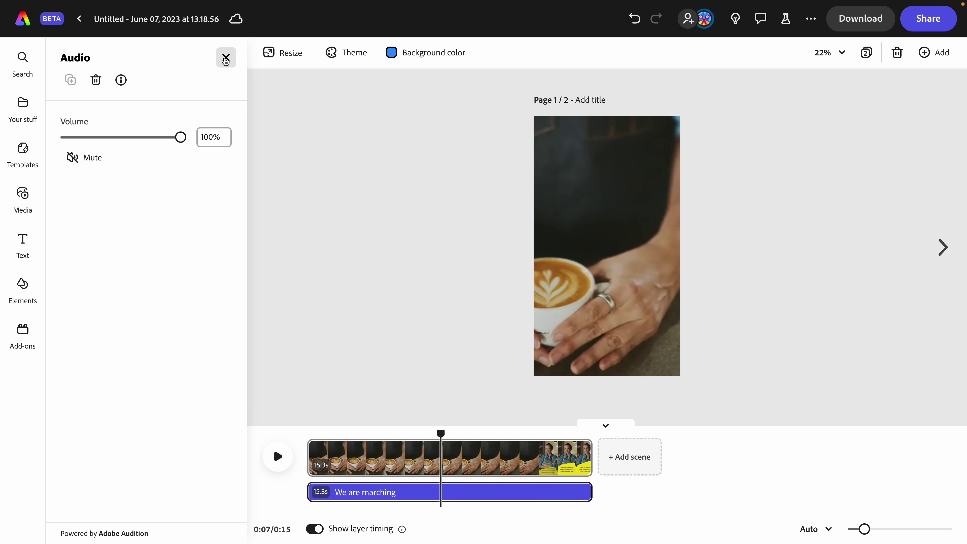
pyautogui.click(226, 58)
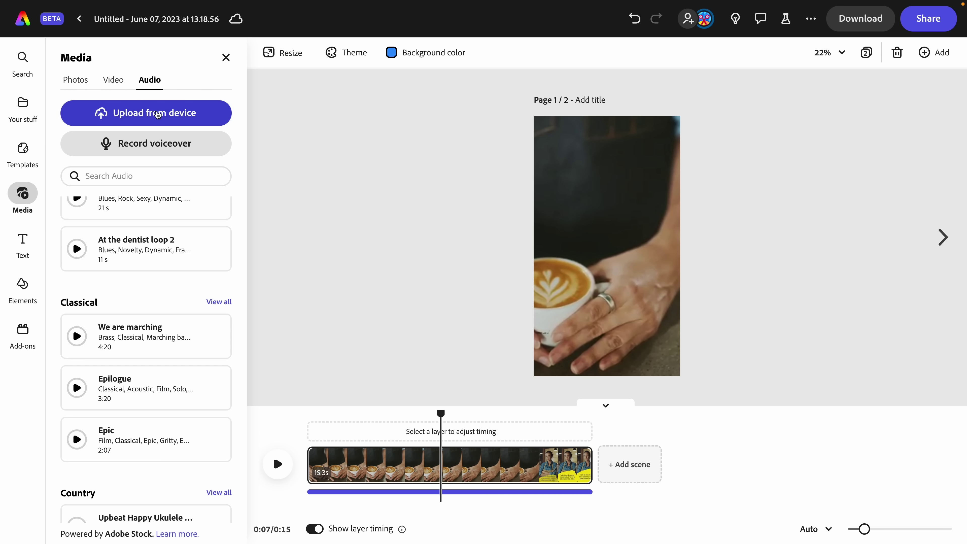
pyautogui.click(145, 144)
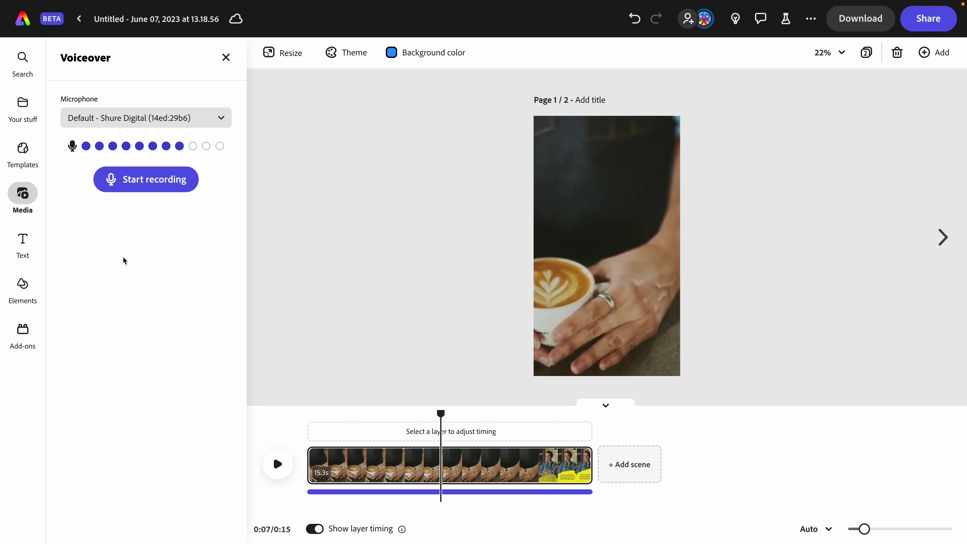
pyautogui.click(226, 57)
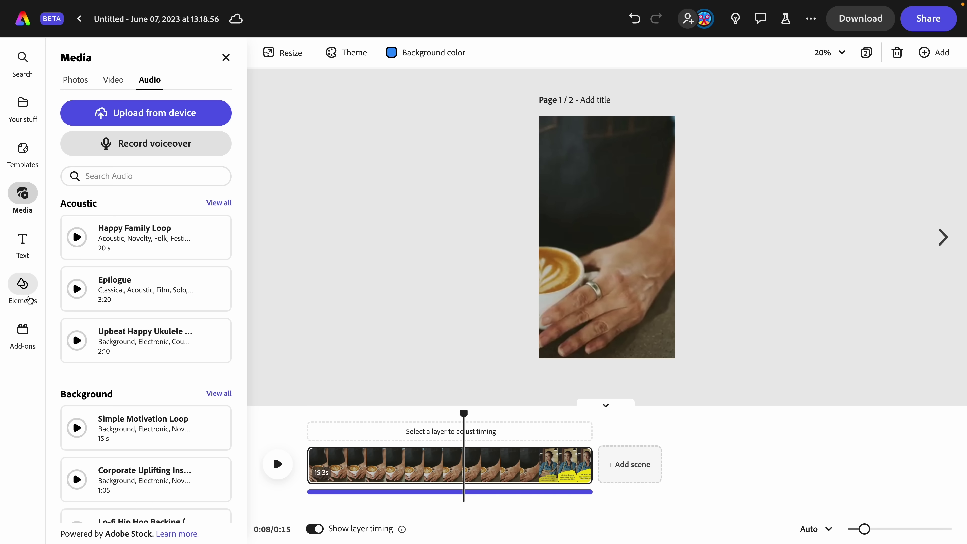
# - Add a black brush stroke to the lower page and trim its timeline bar to appear later and end sooner
pyautogui.click(22, 287)
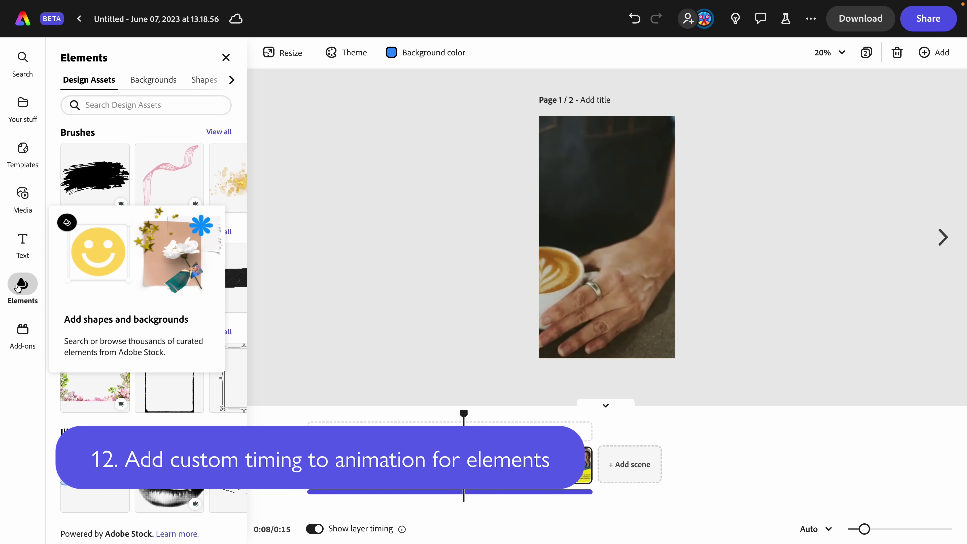
pyautogui.moveTo(95, 177)
pyautogui.mouseDown()
pyautogui.moveTo(572, 154)
pyautogui.moveTo(665, 237)
pyautogui.mouseUp()
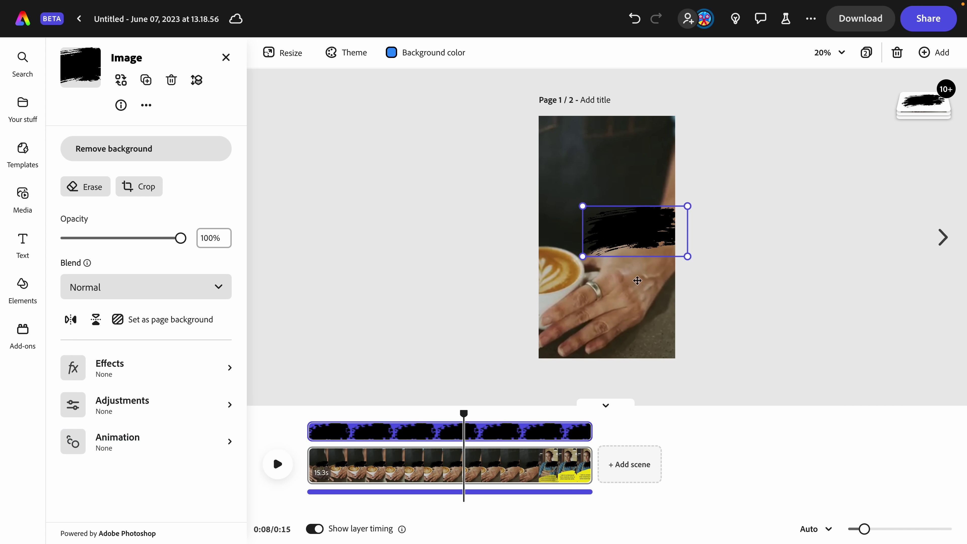
pyautogui.moveTo(645, 240); pyautogui.dragTo(621, 321)
pyautogui.moveTo(309, 431); pyautogui.dragTo(437, 431)
pyautogui.moveTo(588, 432); pyautogui.dragTo(494, 431)
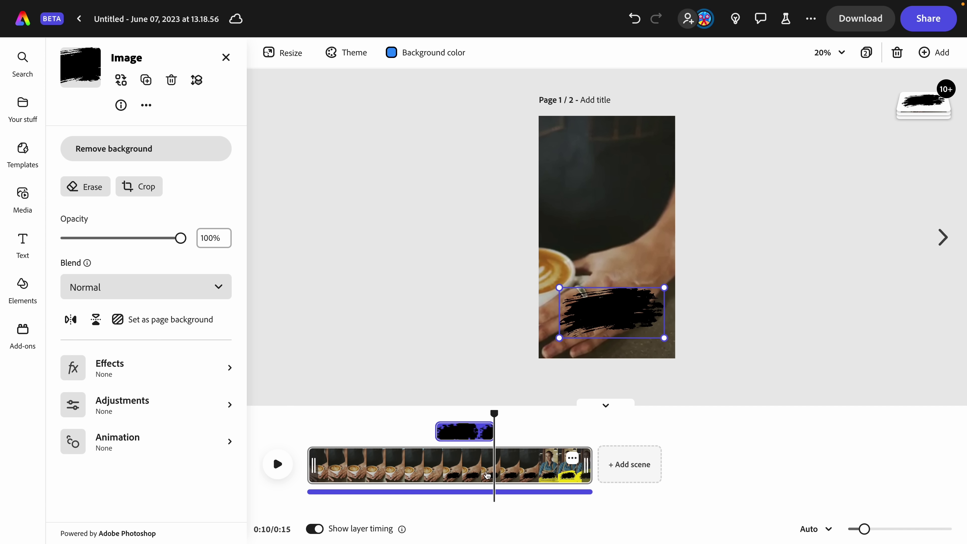
# - Give the brush stroke a 2.34s Energetic Drift in animation and preview it from 0:05
pyautogui.click(111, 436)
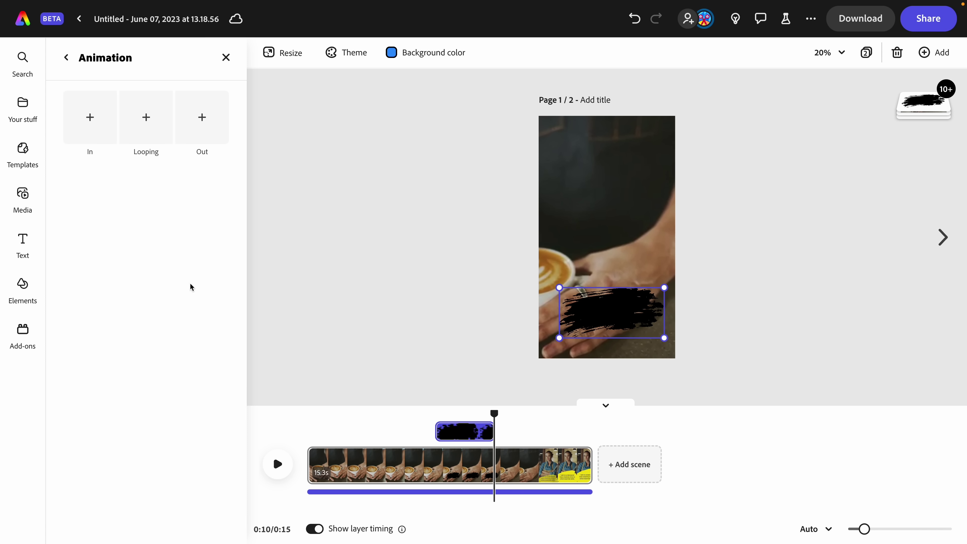
pyautogui.click(96, 121)
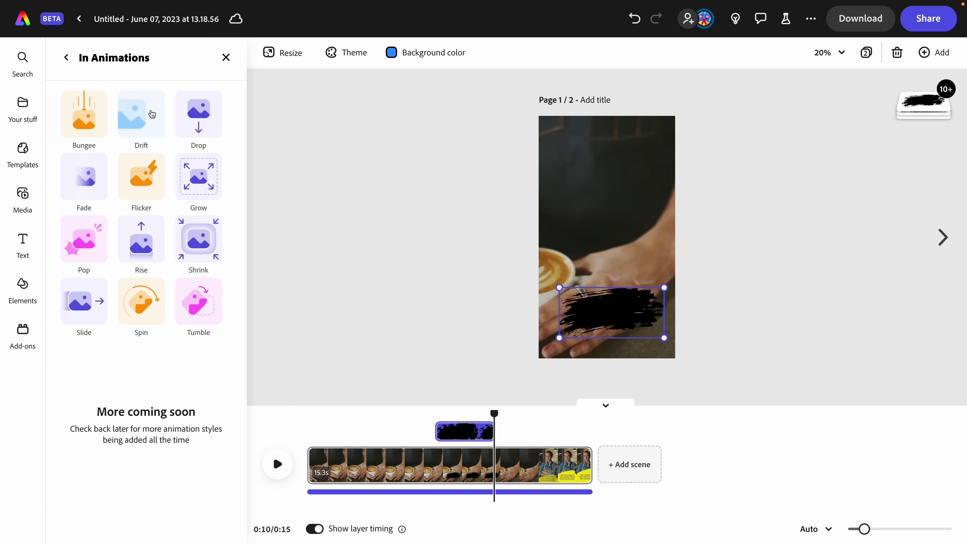
pyautogui.click(153, 114)
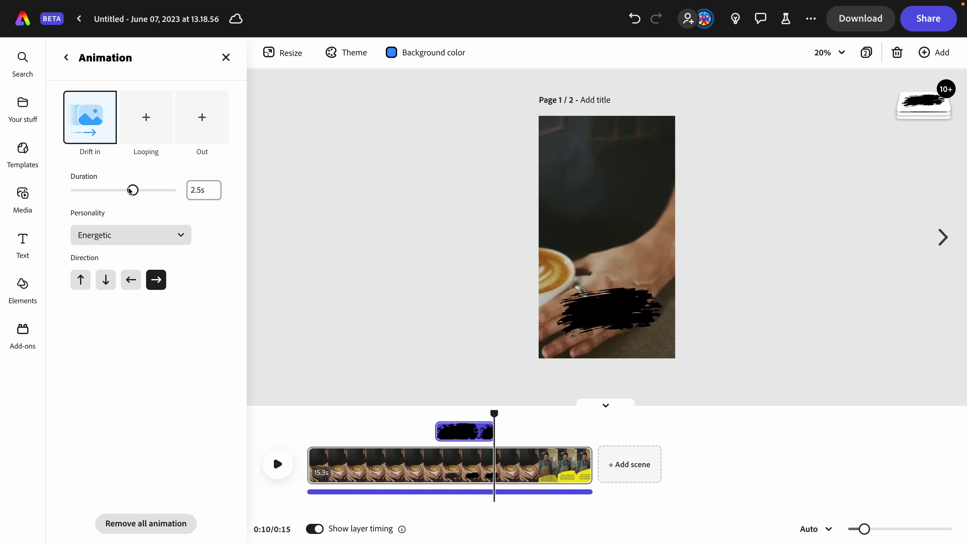
pyautogui.moveTo(130, 191)
pyautogui.mouseDown()
pyautogui.moveTo(118, 192)
pyautogui.moveTo(131, 192)
pyautogui.mouseUp()
pyautogui.click(142, 241)
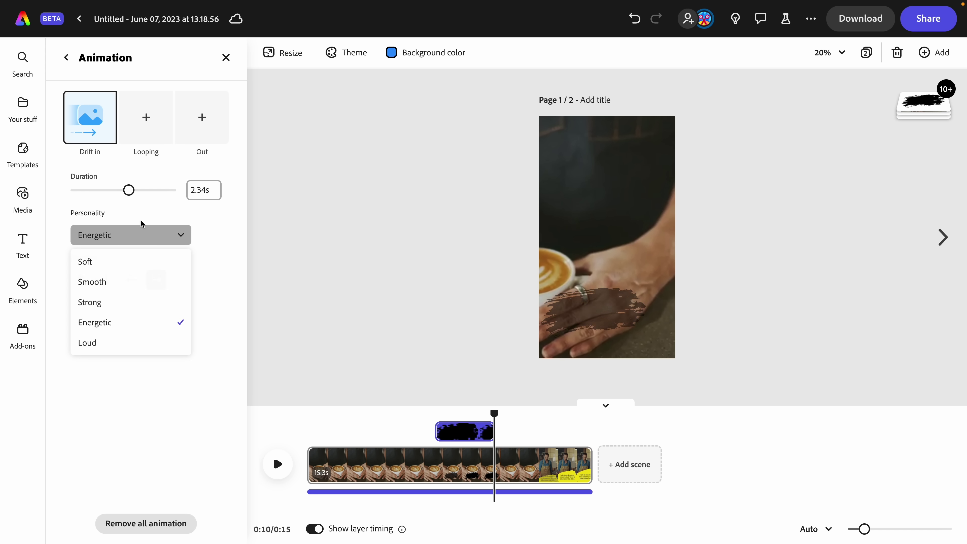
pyautogui.click(233, 261)
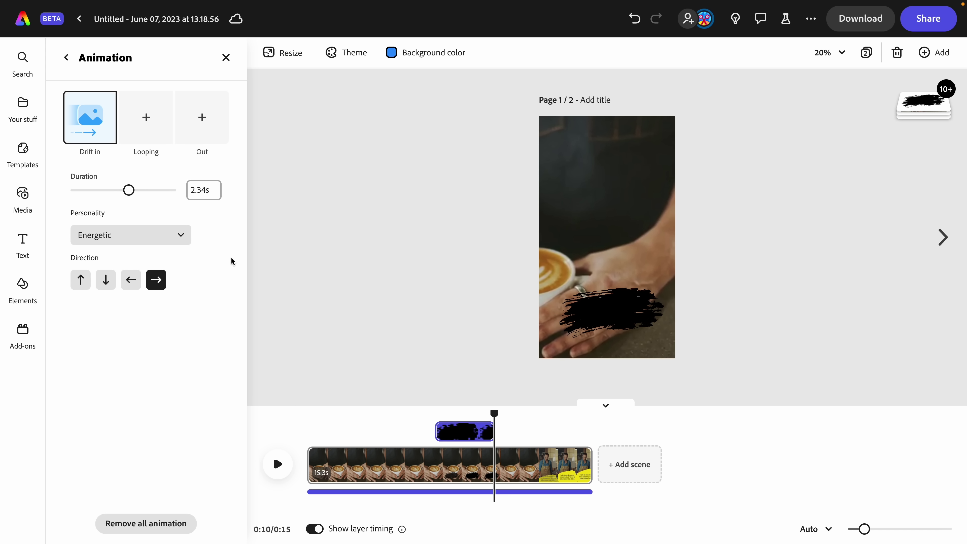
pyautogui.moveTo(494, 415); pyautogui.dragTo(472, 417)
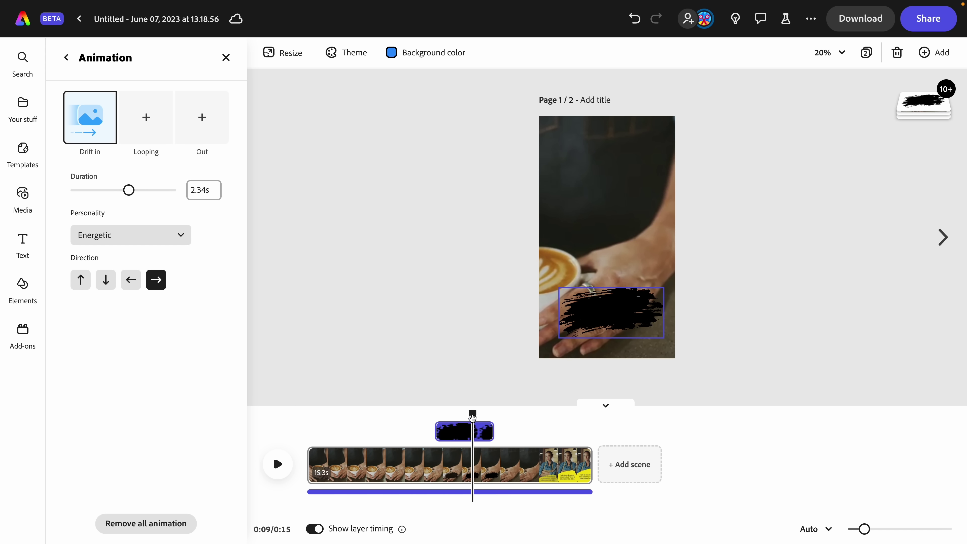
pyautogui.moveTo(517, 467)
pyautogui.click(400, 446)
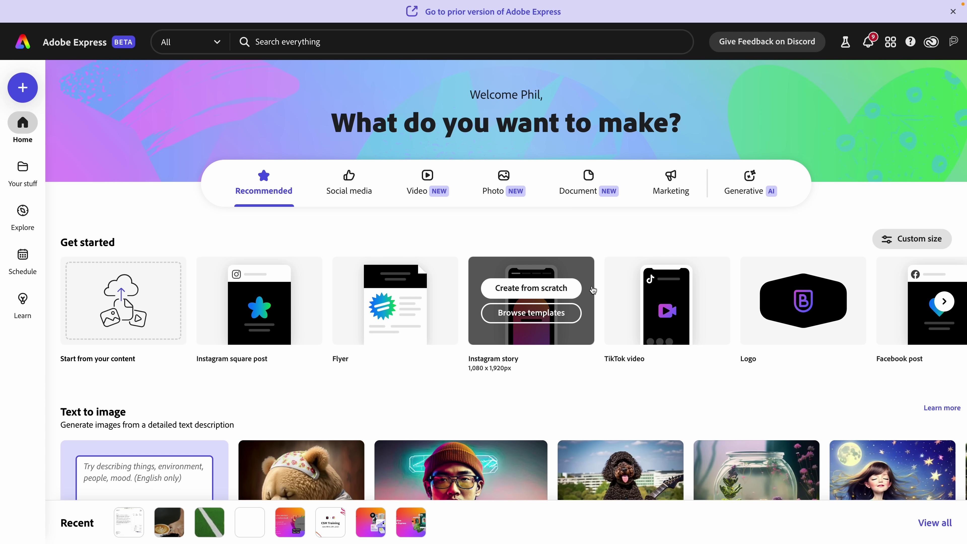
# - Open the house-plants Text to image sample, prompt 'interior design room with a lot of plants', as a project
pyautogui.scroll(-5, 437, 238)
pyautogui.scroll(6, 435, 235)
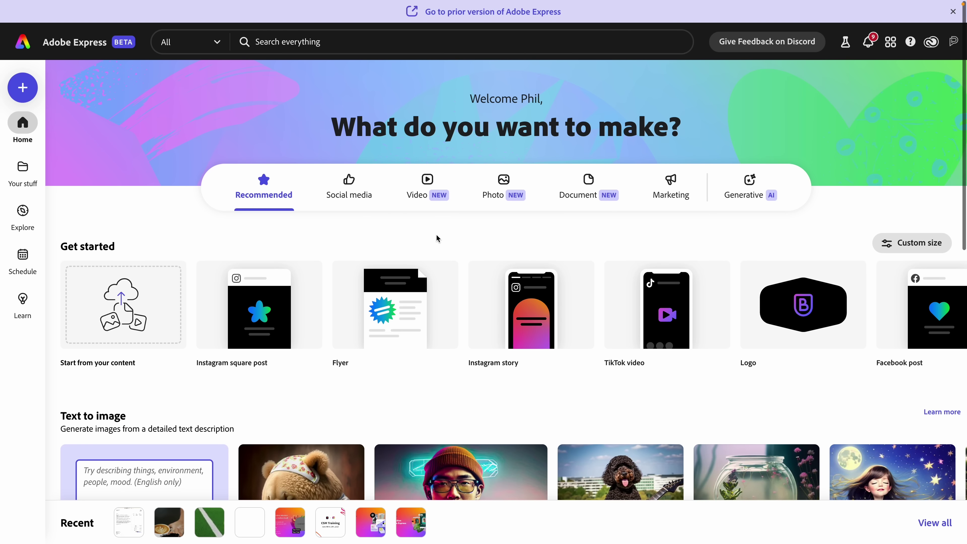
pyautogui.click(753, 190)
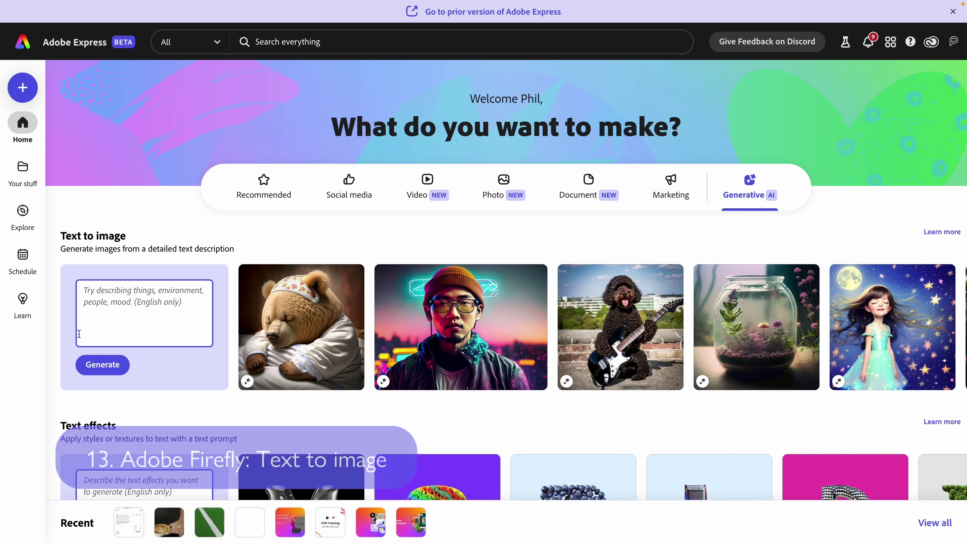
pyautogui.click(120, 313)
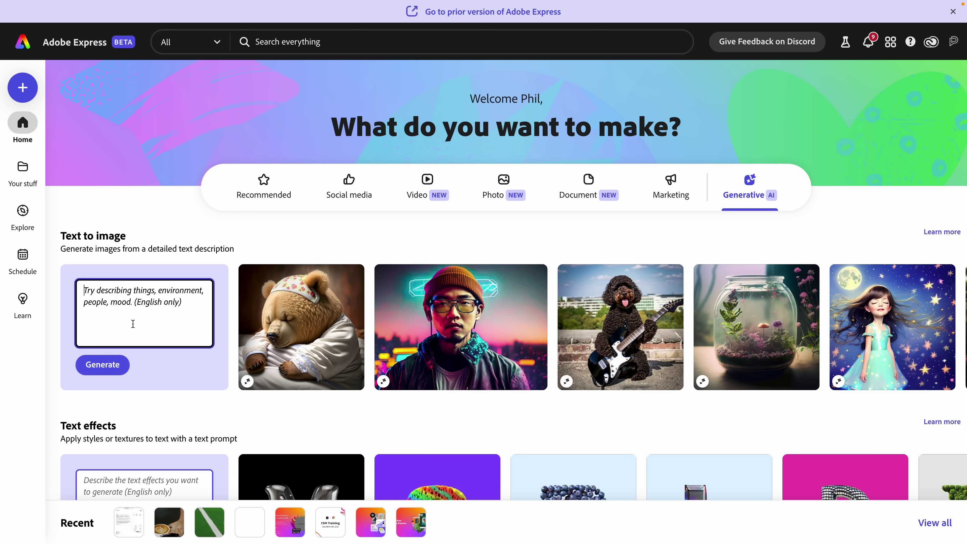
pyautogui.hscroll(10, 343, 332)
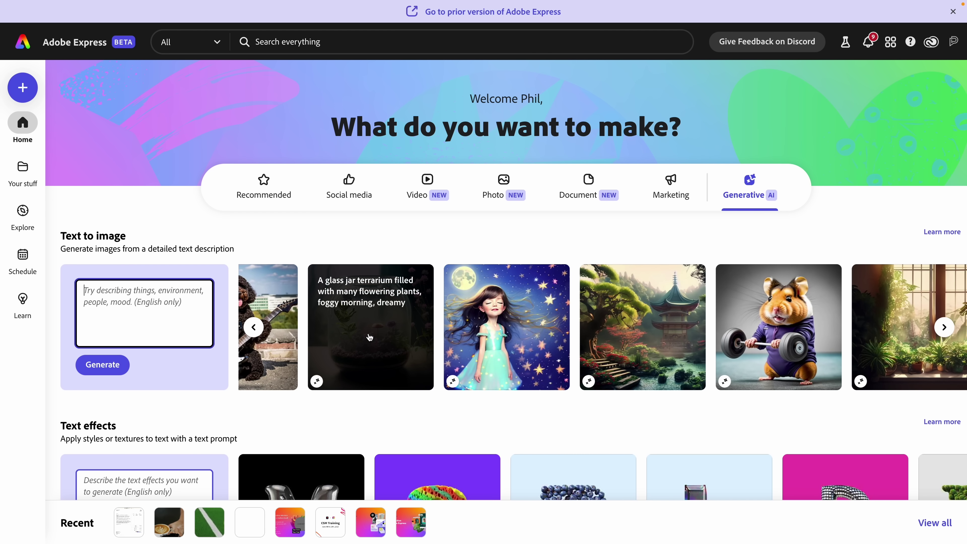
pyautogui.hscroll(6, 369, 337)
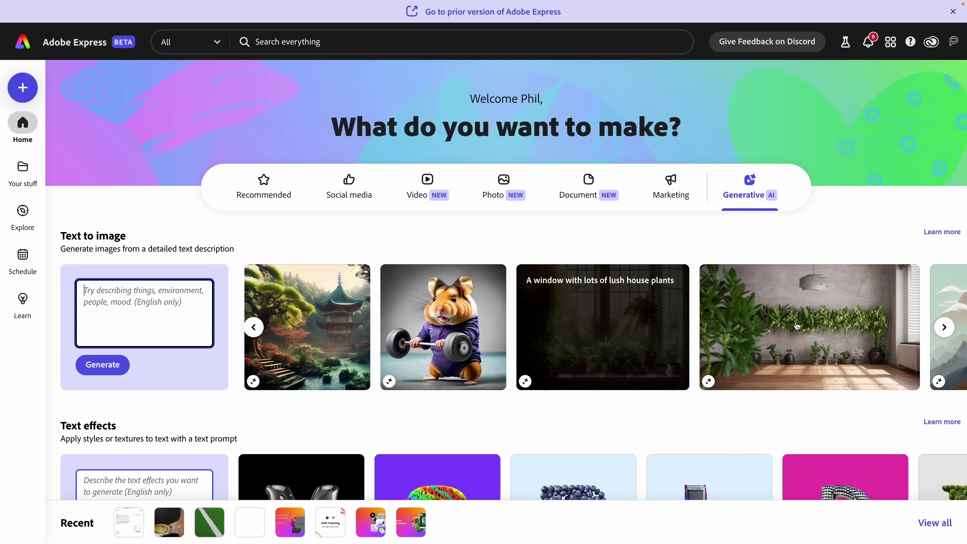
pyautogui.click(797, 326)
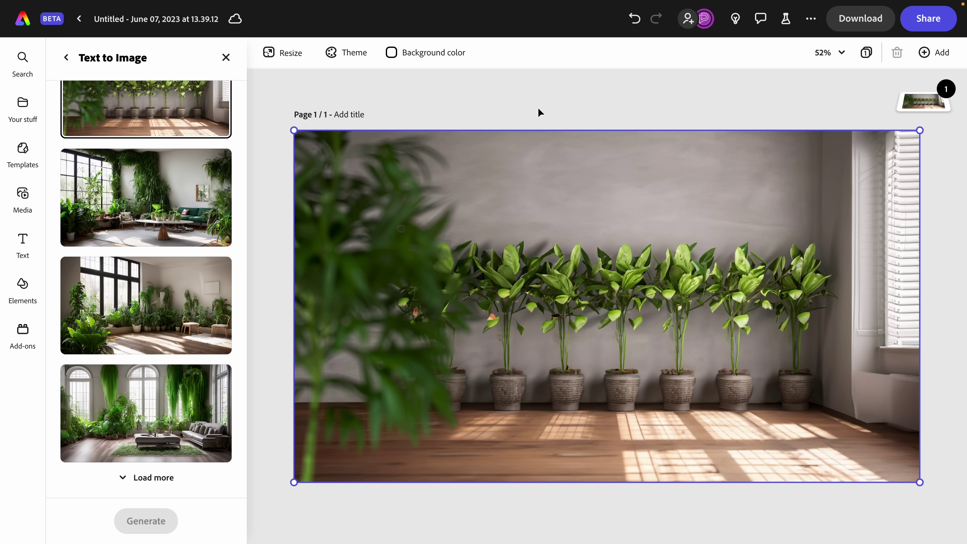
# - Try the second, third and fourth generated rooms on the canvas, ending on the fourth
pyautogui.scroll(6, 128, 235)
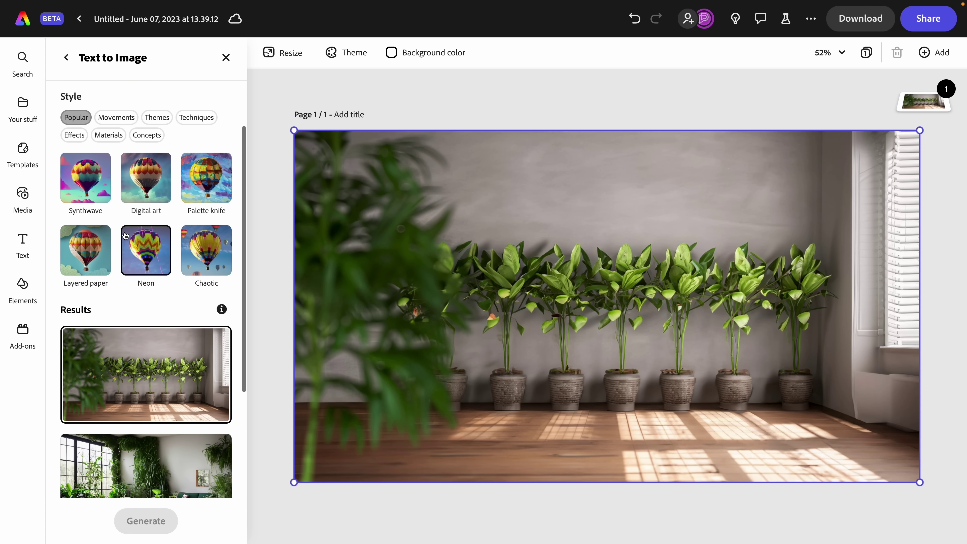
pyautogui.scroll(-4, 127, 234)
pyautogui.scroll(3, 126, 235)
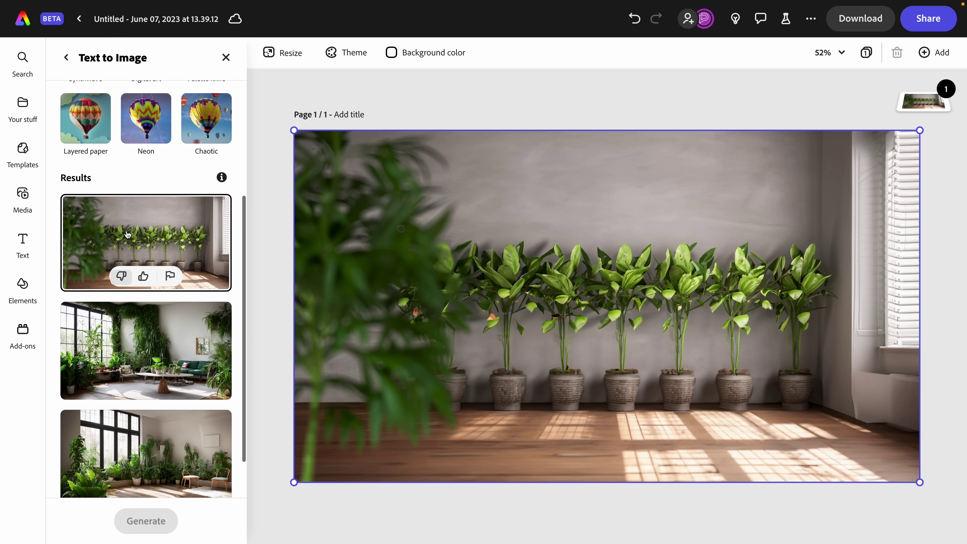
pyautogui.scroll(-4, 130, 267)
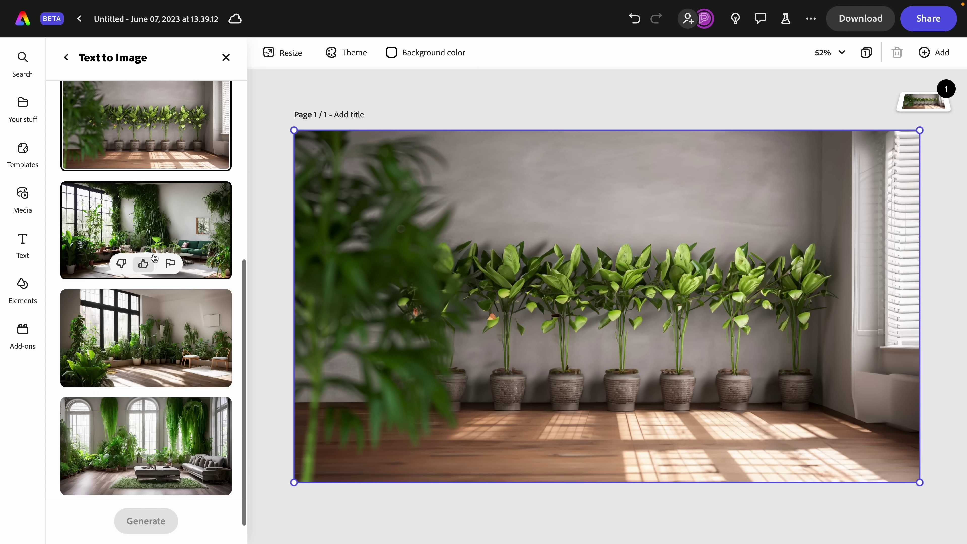
pyautogui.scroll(7, 157, 239)
pyautogui.scroll(4, 157, 239)
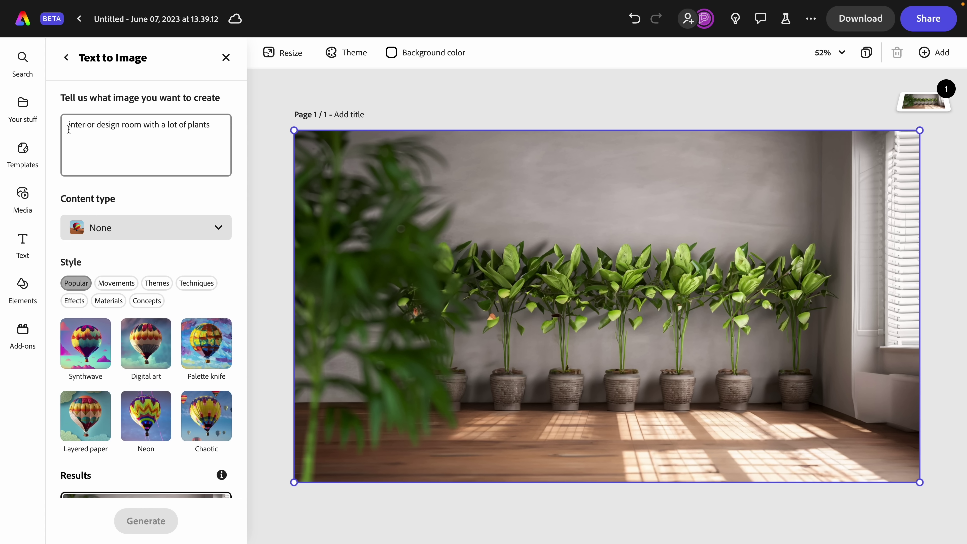
pyautogui.scroll(-9, 151, 126)
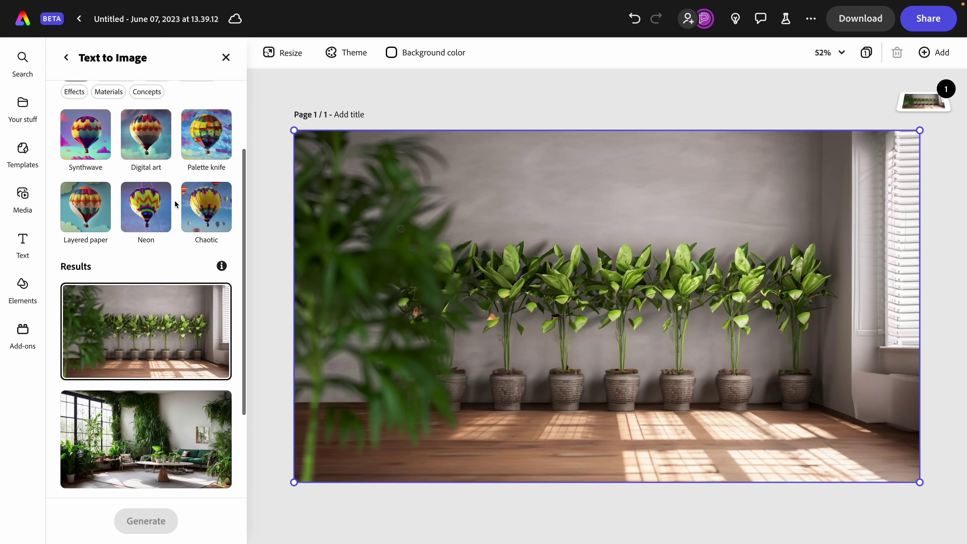
pyautogui.click(127, 292)
pyautogui.scroll(-2, 124, 298)
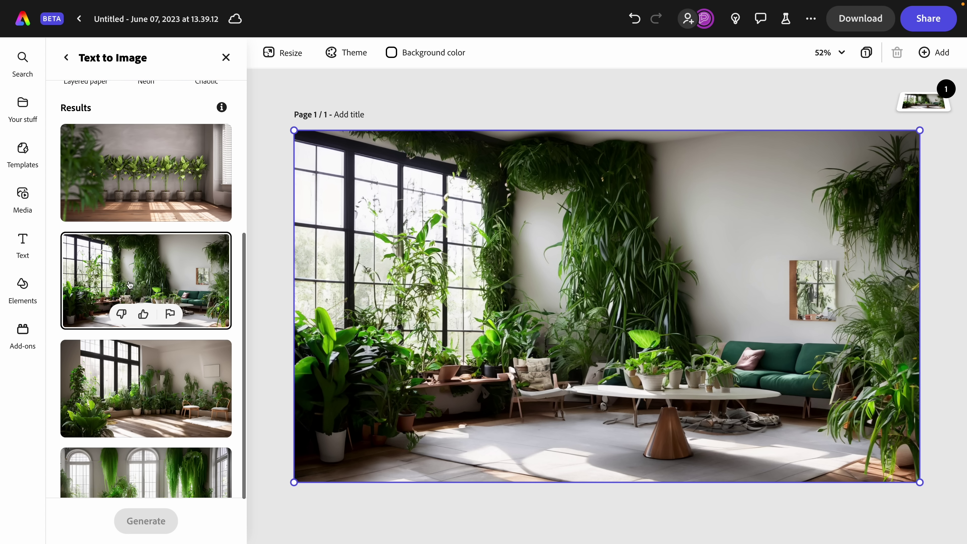
pyautogui.click(118, 303)
pyautogui.scroll(-1, 119, 303)
pyautogui.click(105, 382)
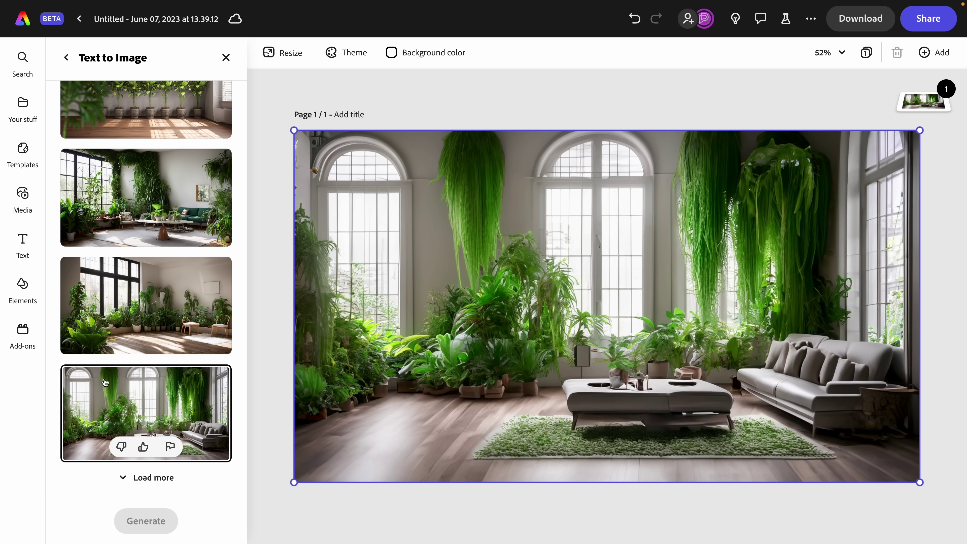
# - Load more image results, check Content type keeping None, and return to the home page
pyautogui.click(142, 477)
pyautogui.scroll(-7, 146, 423)
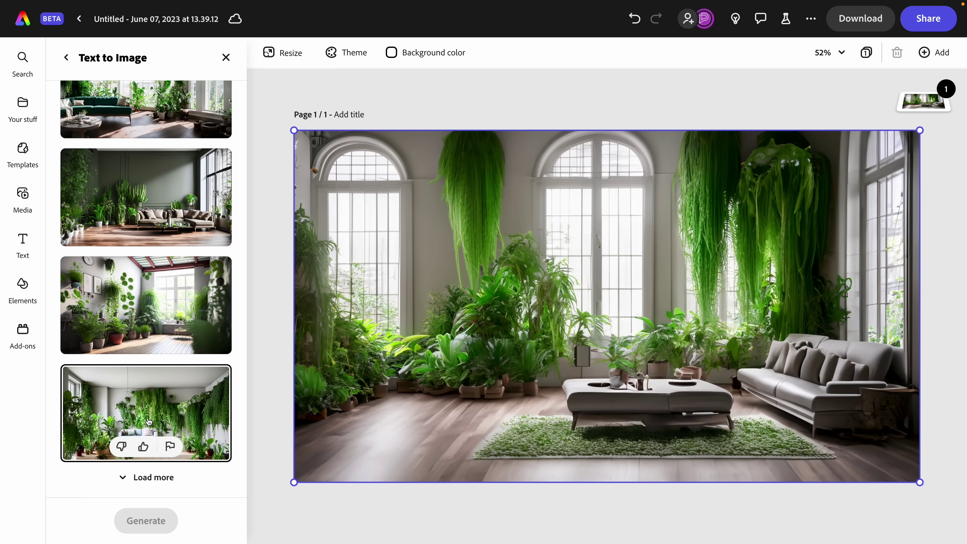
pyautogui.scroll(10, 153, 397)
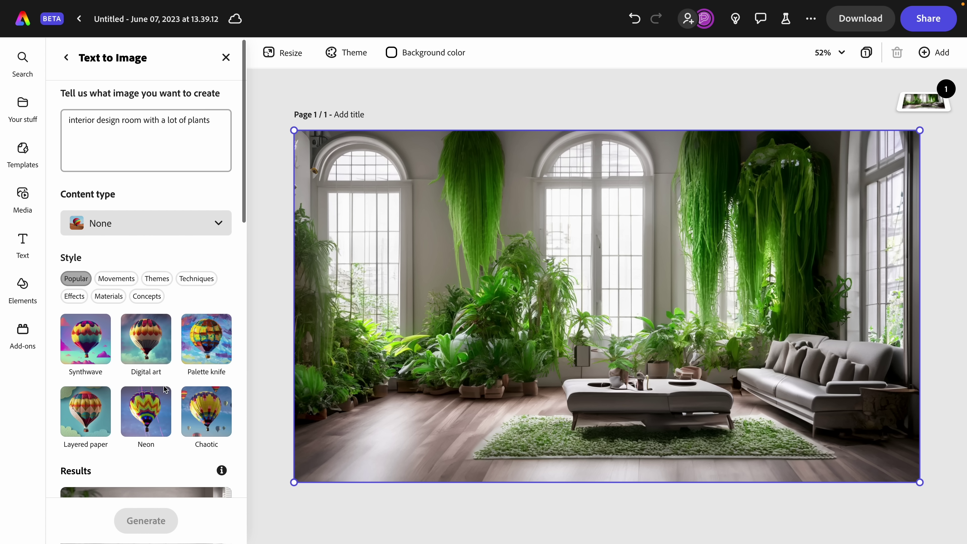
pyautogui.scroll(-2, 151, 173)
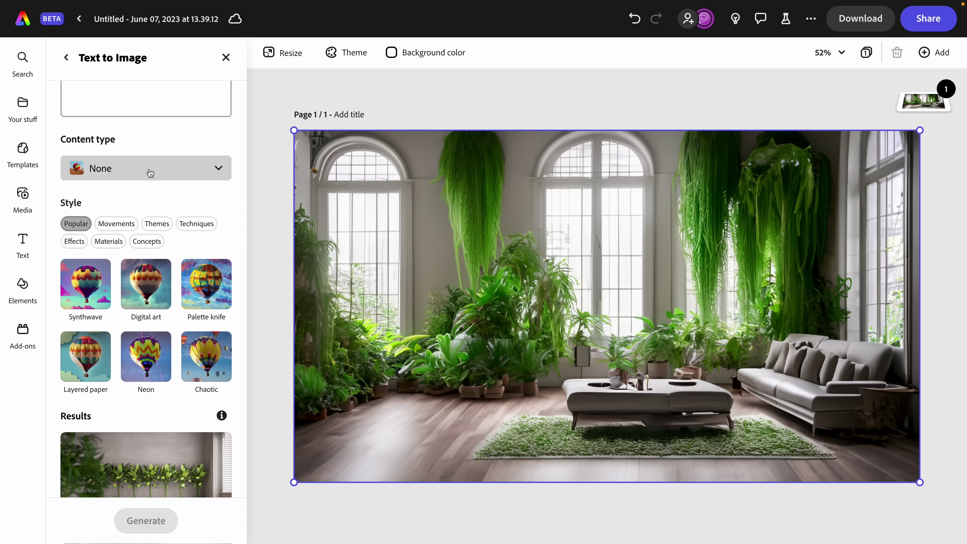
pyautogui.click(114, 169)
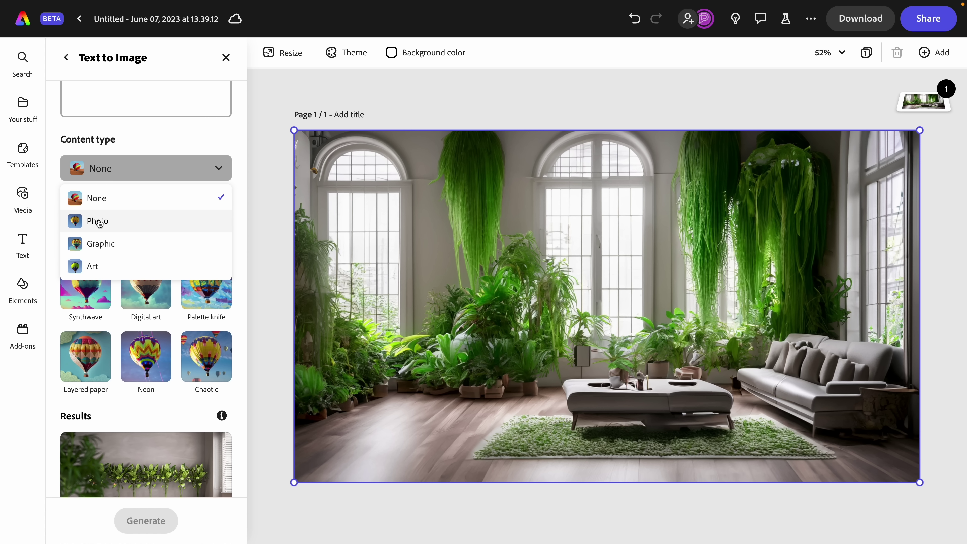
pyautogui.click(182, 134)
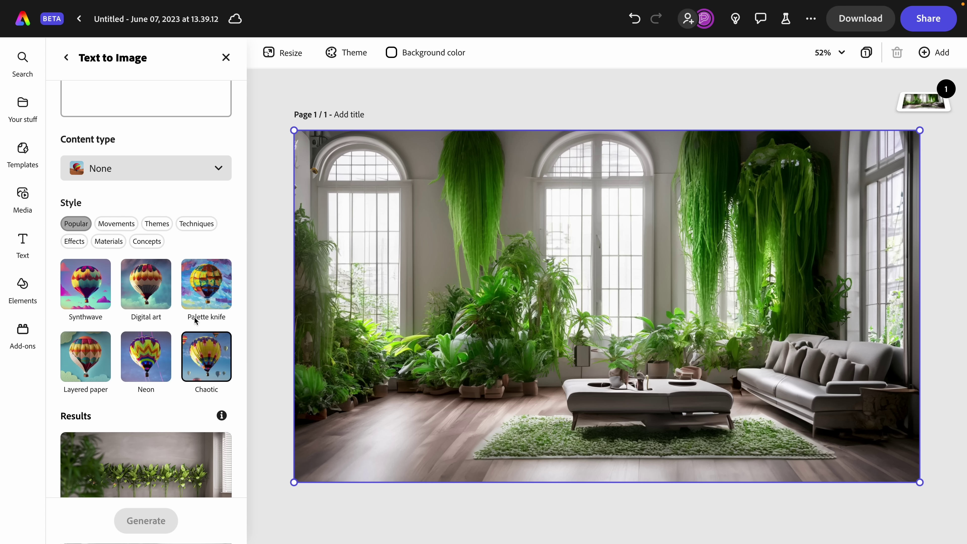
pyautogui.click(22, 25)
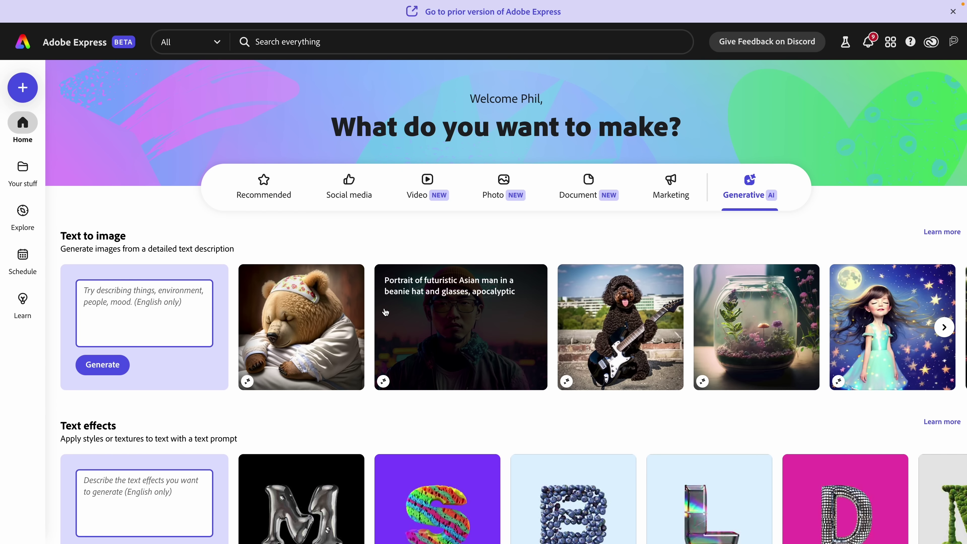
# - Scroll to Text effects and open the rainbow kitchen sponge sample as a new project
pyautogui.scroll(-3, 304, 233)
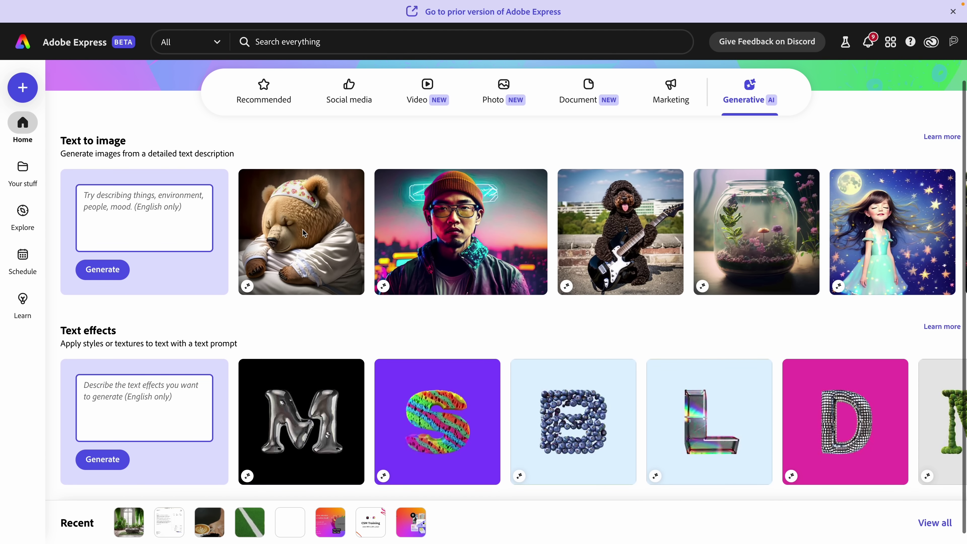
pyautogui.click(141, 407)
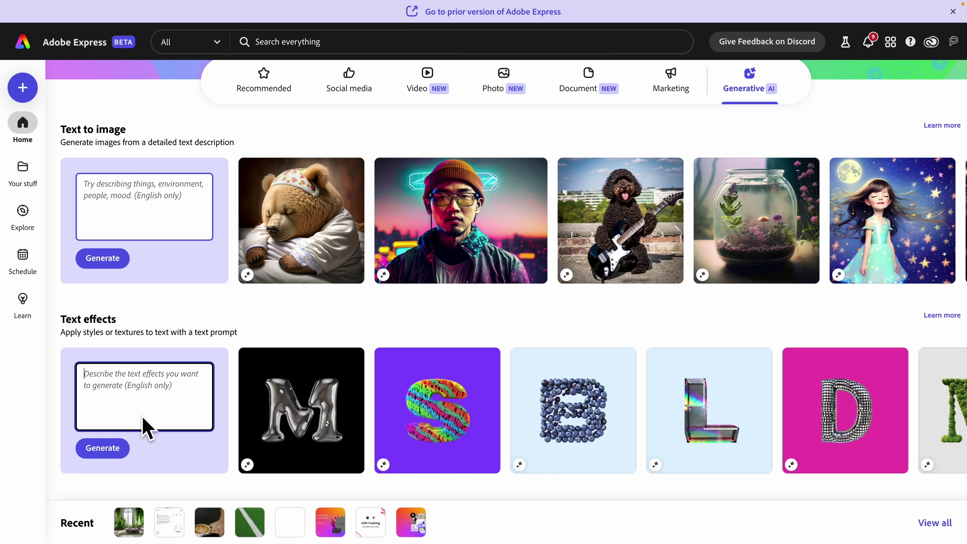
pyautogui.hscroll(5, 305, 400)
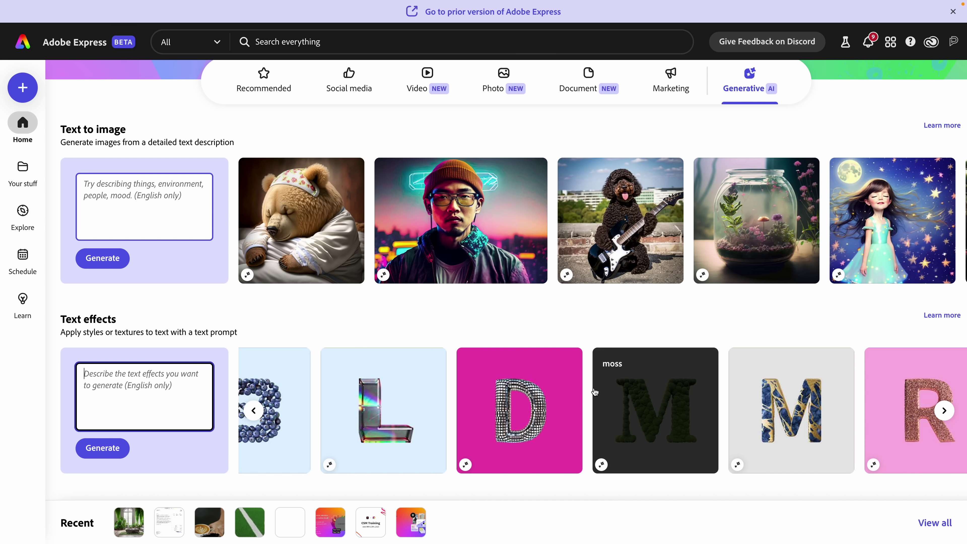
pyautogui.hscroll(-4, 595, 392)
pyautogui.click(456, 433)
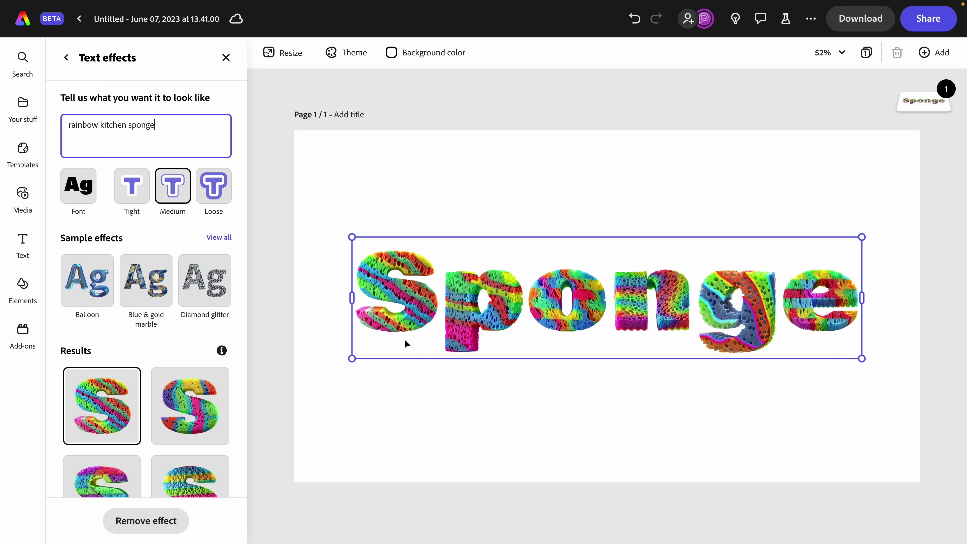
# - Scroll through the rainbow kitchen sponge text-effect results and back up to the prompt
pyautogui.scroll(-2, 181, 340)
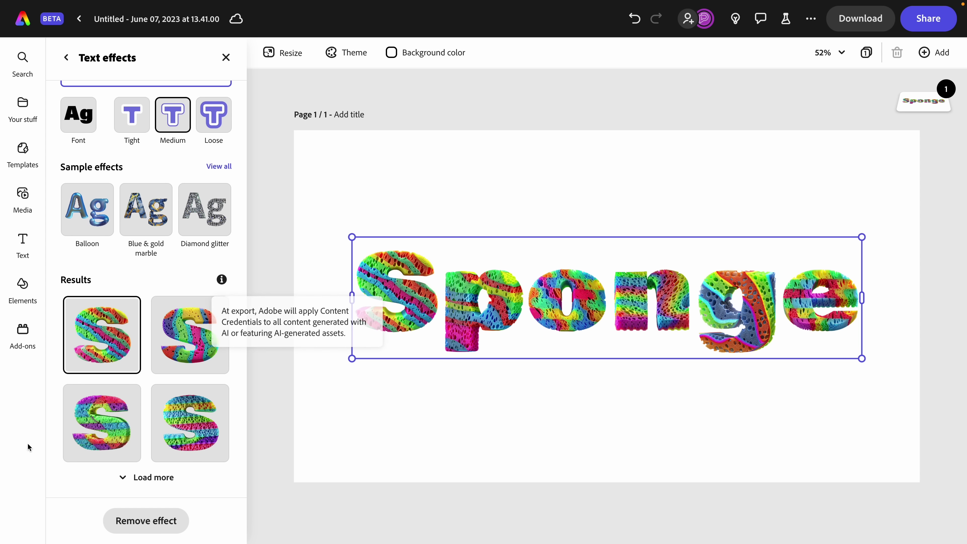
pyautogui.scroll(2, 202, 284)
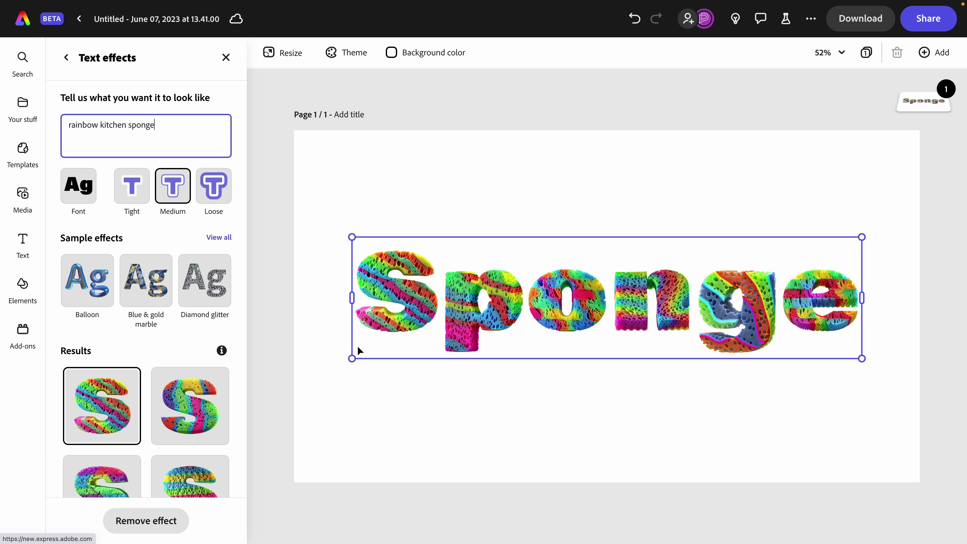
# - Open the red polaroid throwback story template from the Templates panel
pyautogui.click(22, 150)
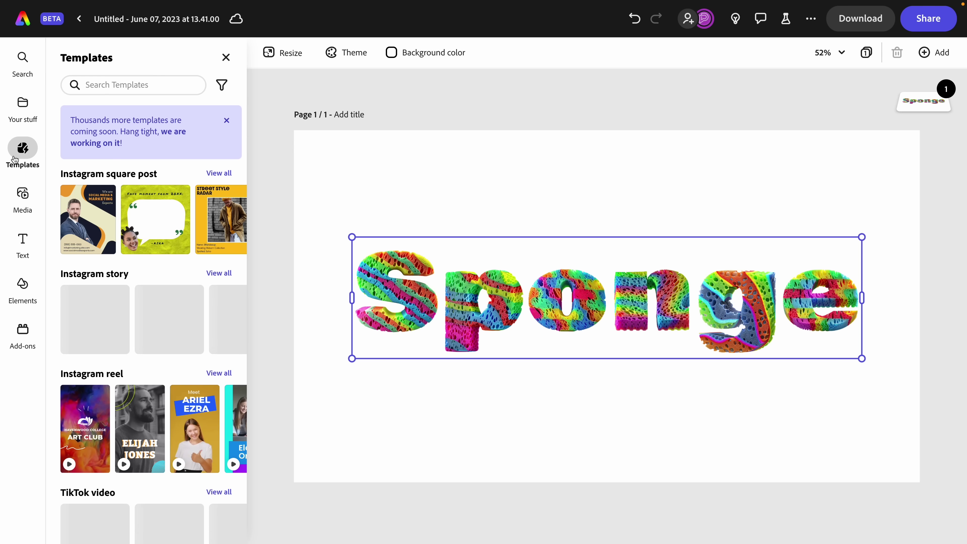
pyautogui.scroll(-3, 154, 275)
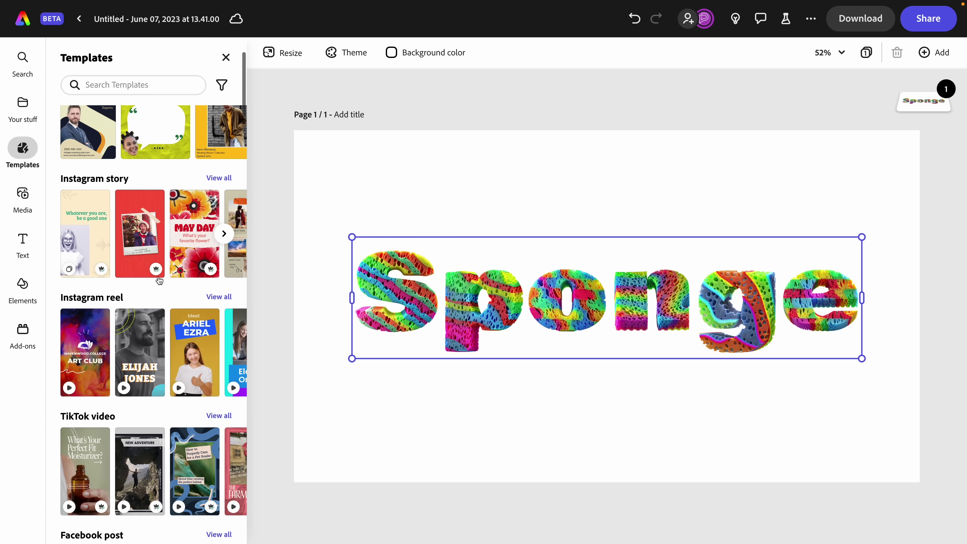
pyautogui.scroll(1, 148, 266)
pyautogui.click(146, 260)
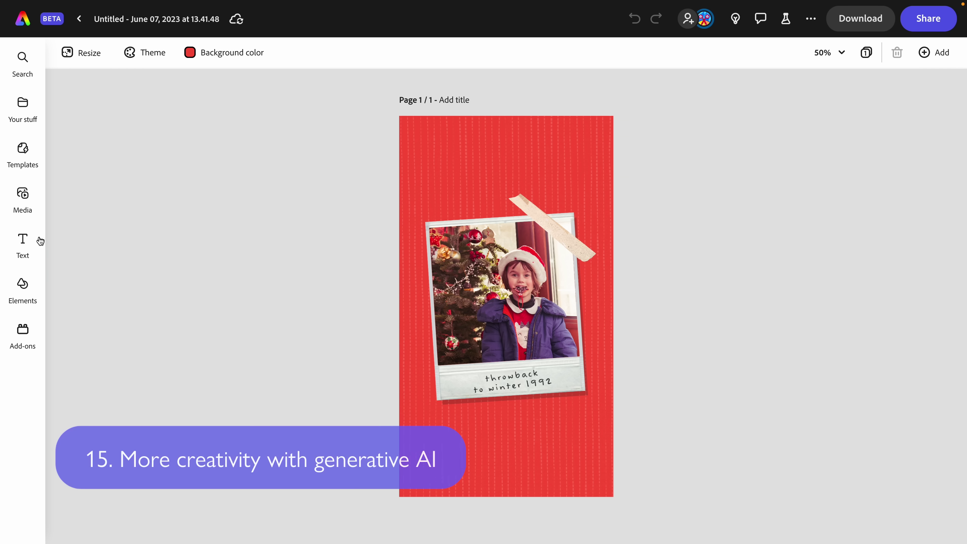
# - Regenerate the Memories title's text effect with the prompt 'album' and deselect to view it
pyautogui.click(23, 240)
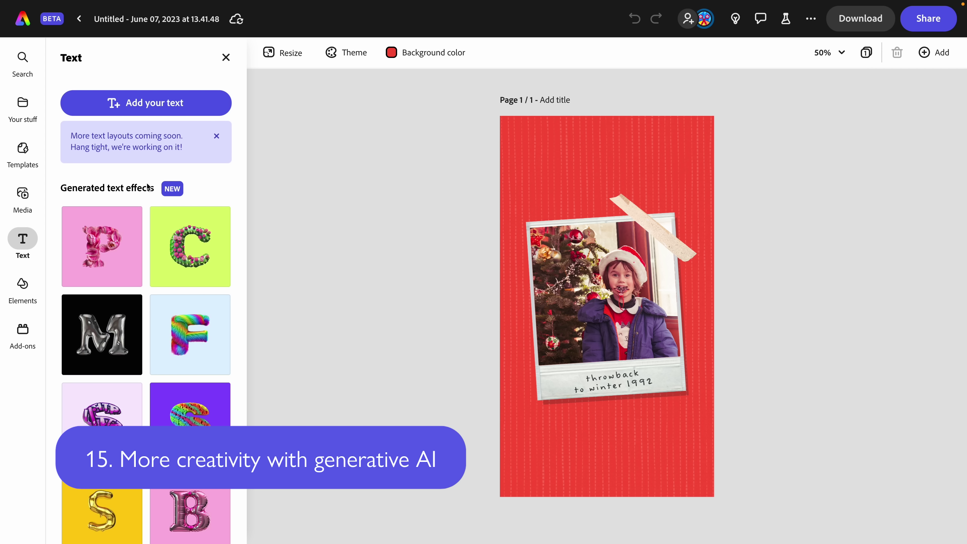
pyautogui.scroll(-7, 183, 343)
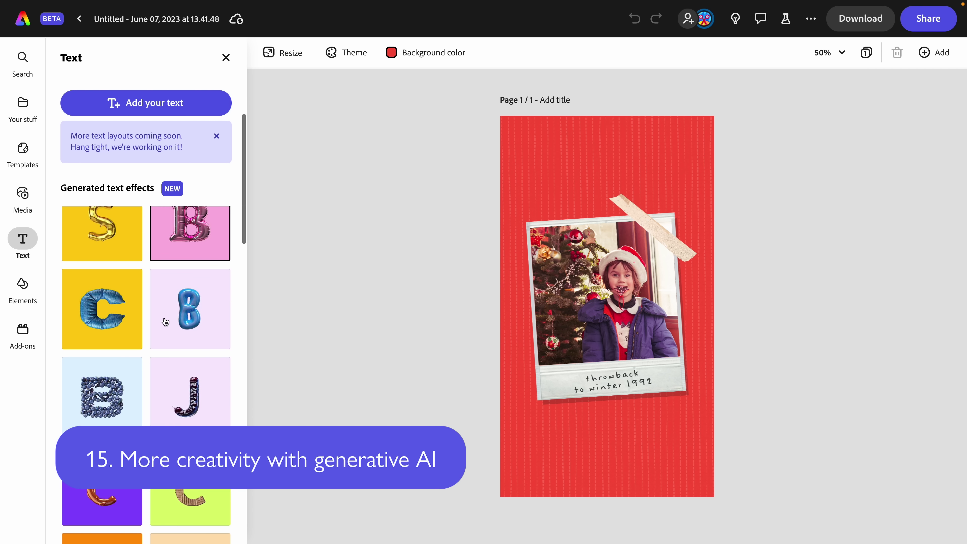
pyautogui.scroll(-3, 202, 295)
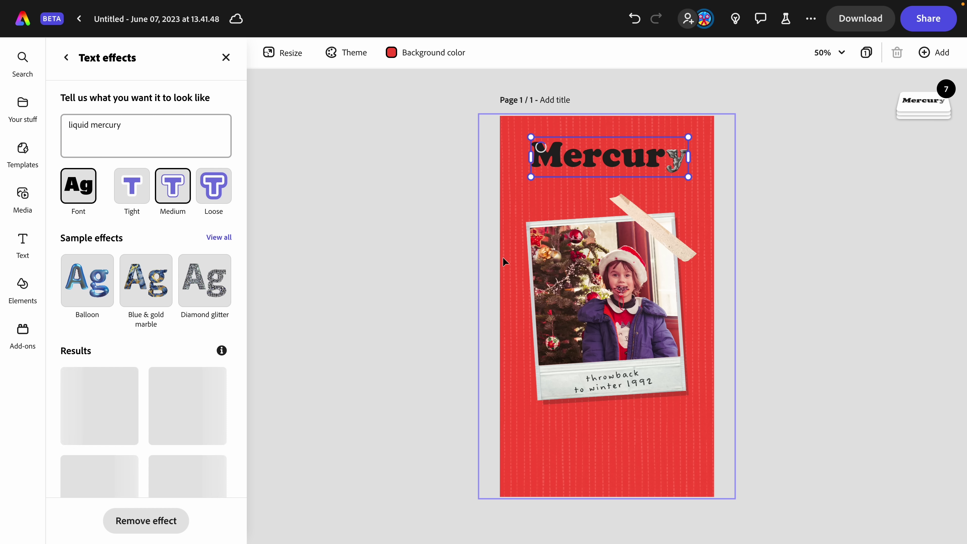
pyautogui.moveTo(121, 125); pyautogui.dragTo(69, 126)
pyautogui.write('album')
pyautogui.press('Return')
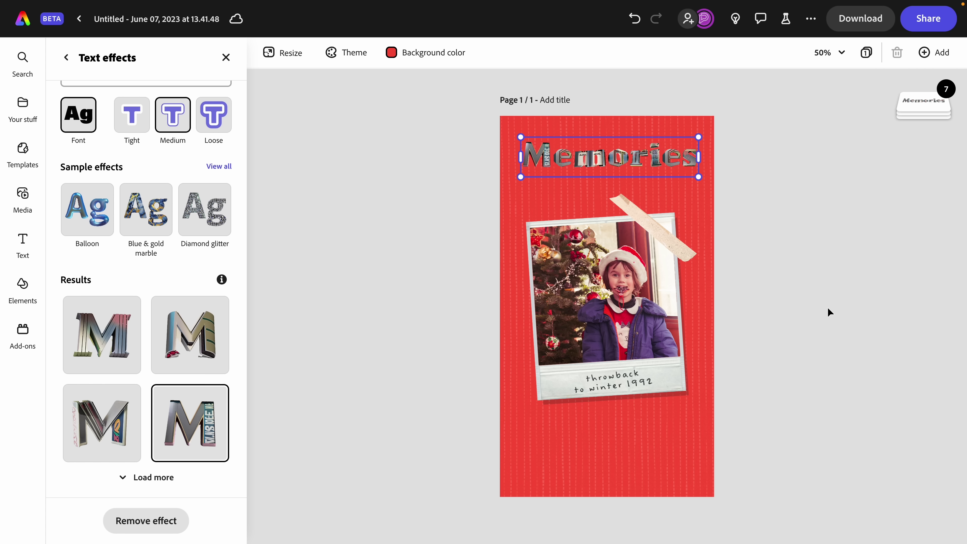
pyautogui.click(529, 122)
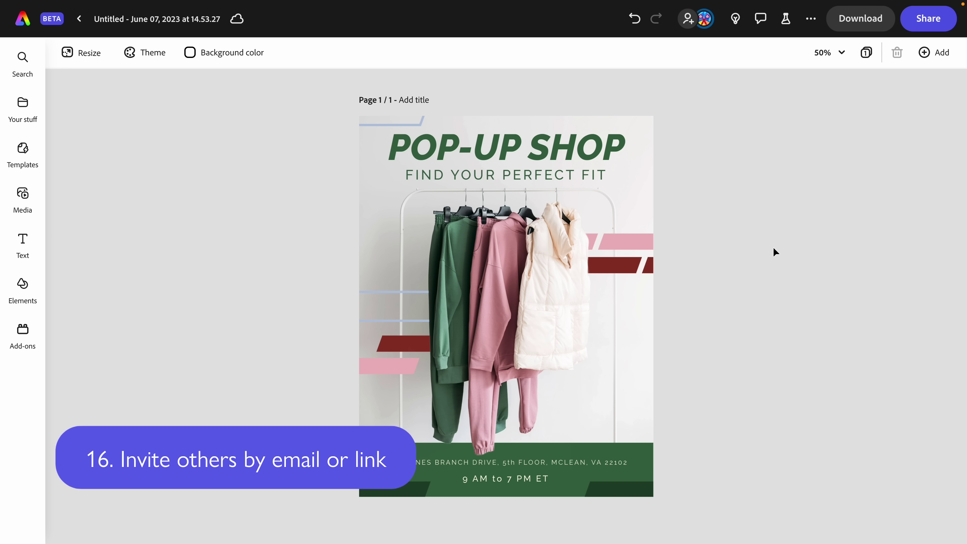
# - Invite a collaborator by pasting their e-mail with Can edit permission, then close the sharing panel
pyautogui.click(915, 24)
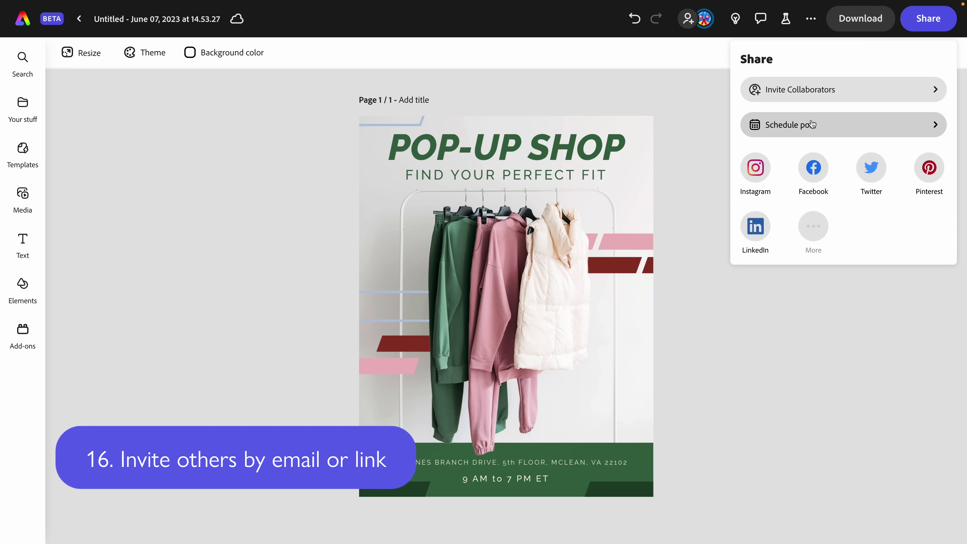
pyautogui.click(802, 99)
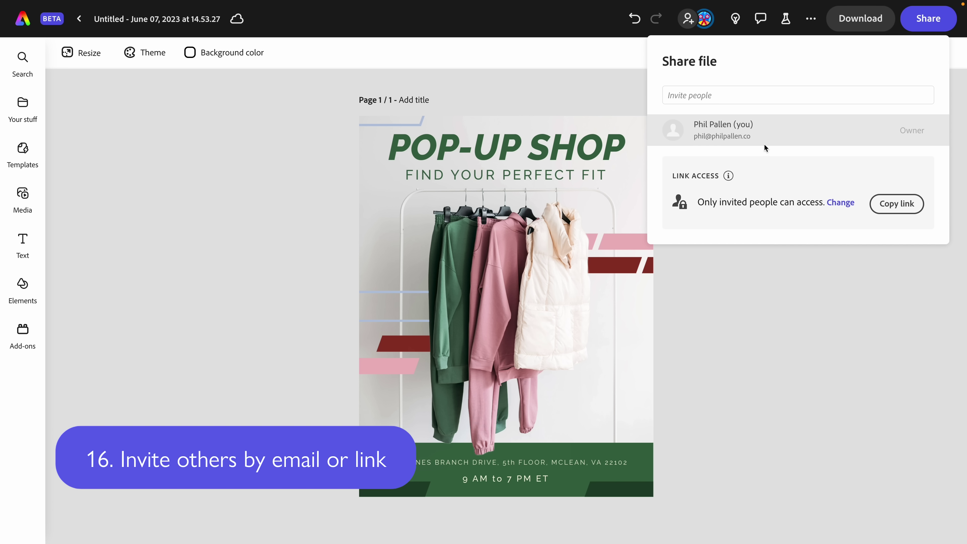
pyautogui.click(684, 93)
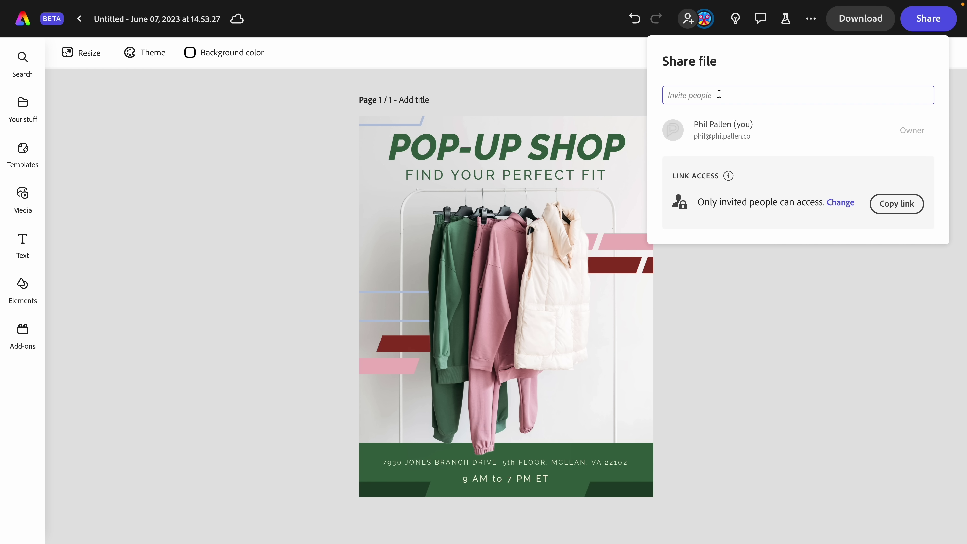
pyautogui.press('super+v')
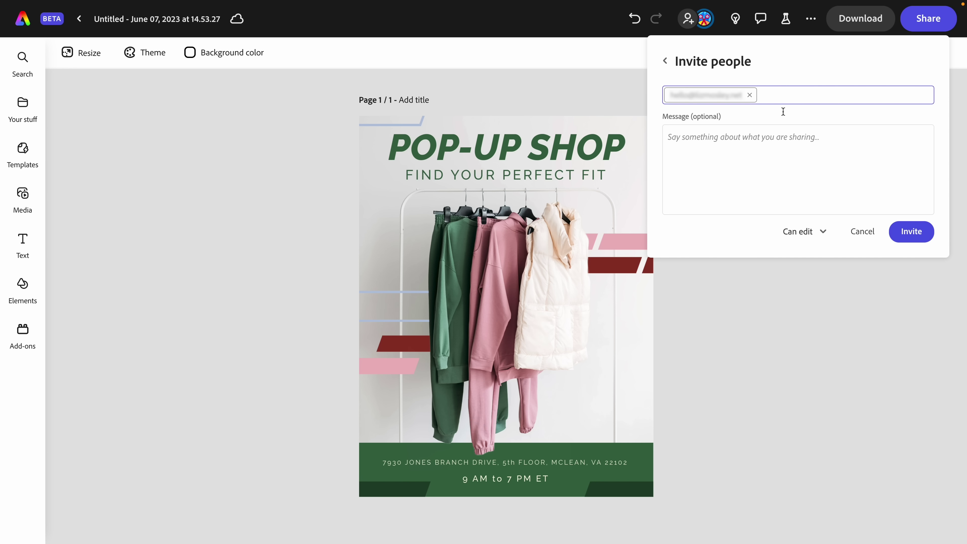
pyautogui.click(732, 159)
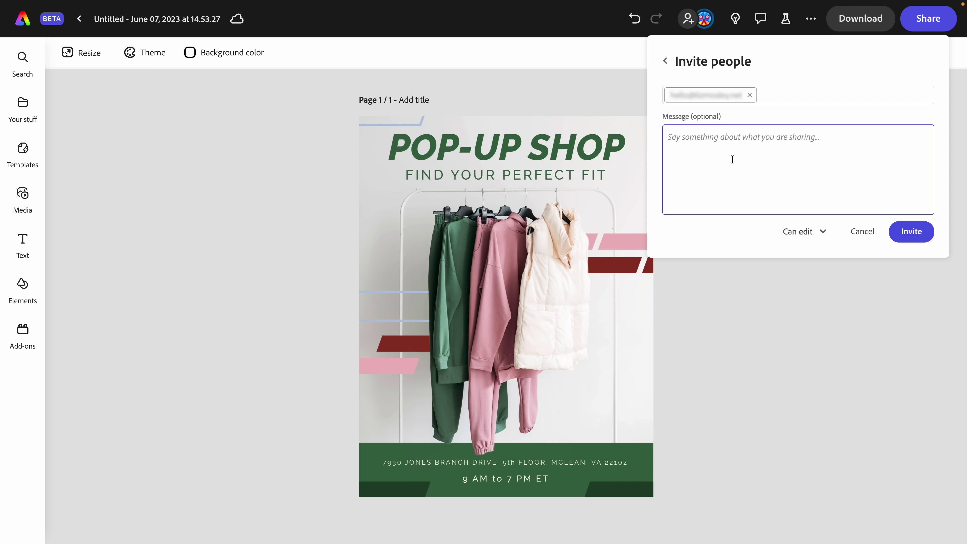
pyautogui.click(911, 232)
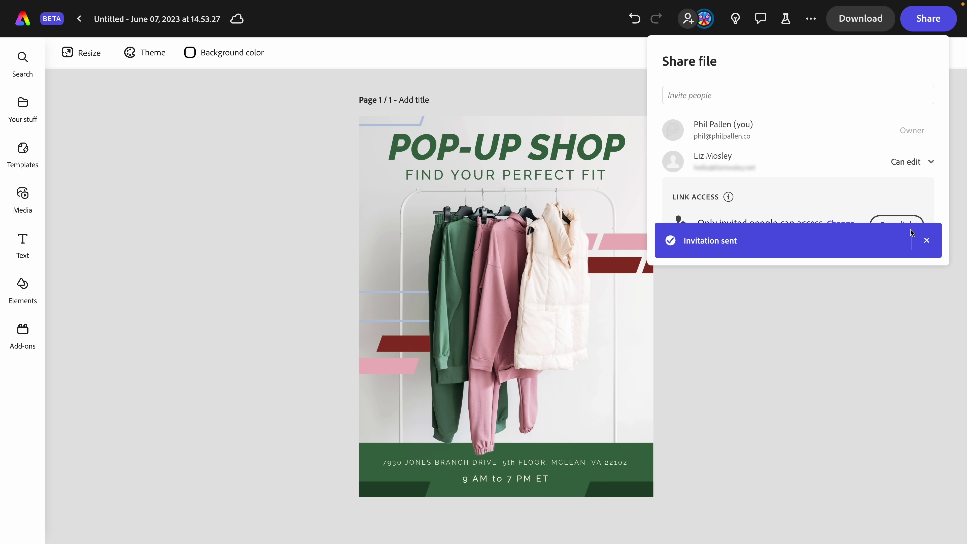
pyautogui.click(930, 302)
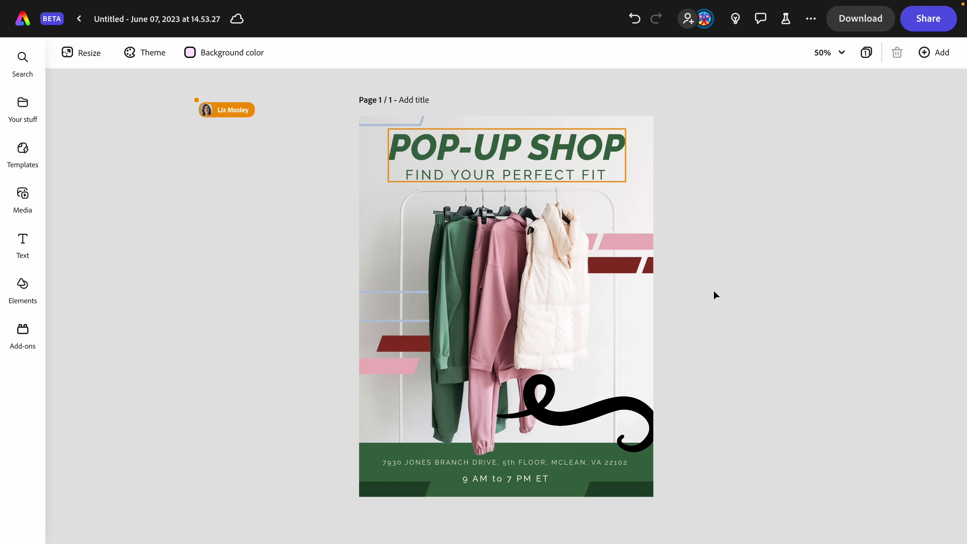
# - Comment on the clothes-rack photo, mentioning the collaborator: 'what do you think about this option?', then expand the reply
pyautogui.click(761, 18)
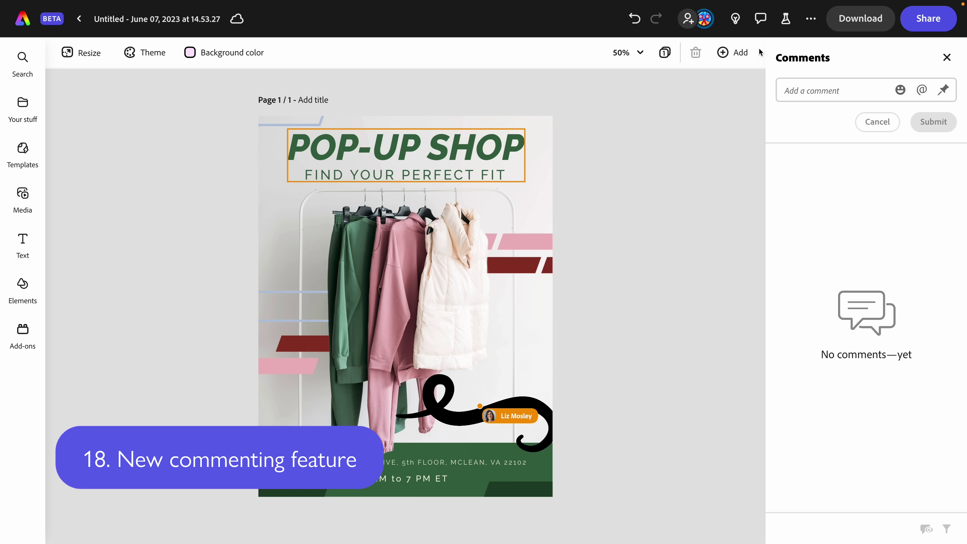
pyautogui.click(438, 264)
pyautogui.click(813, 89)
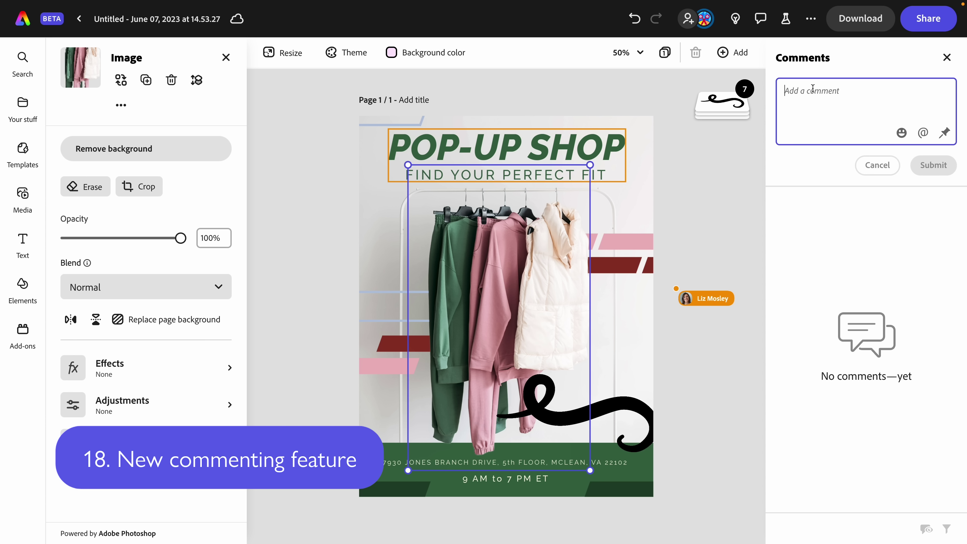
pyautogui.write('@Liz')
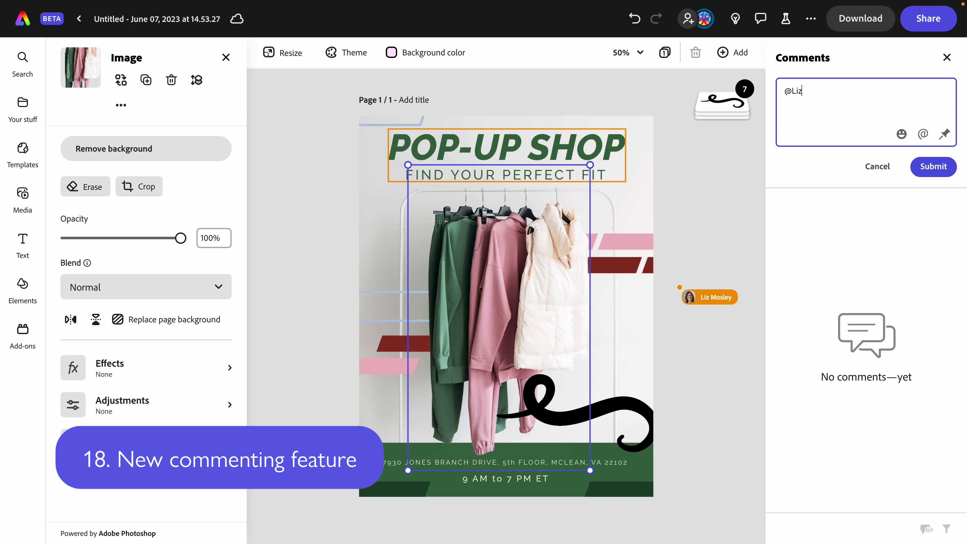
pyautogui.press('Return')
pyautogui.write('what do you think ')
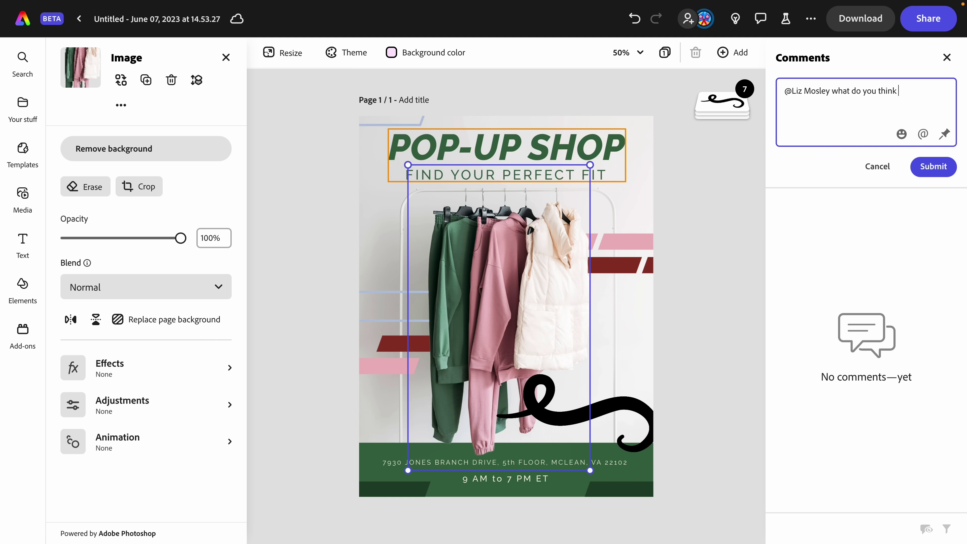
pyautogui.write('about this option?')
pyautogui.click(933, 167)
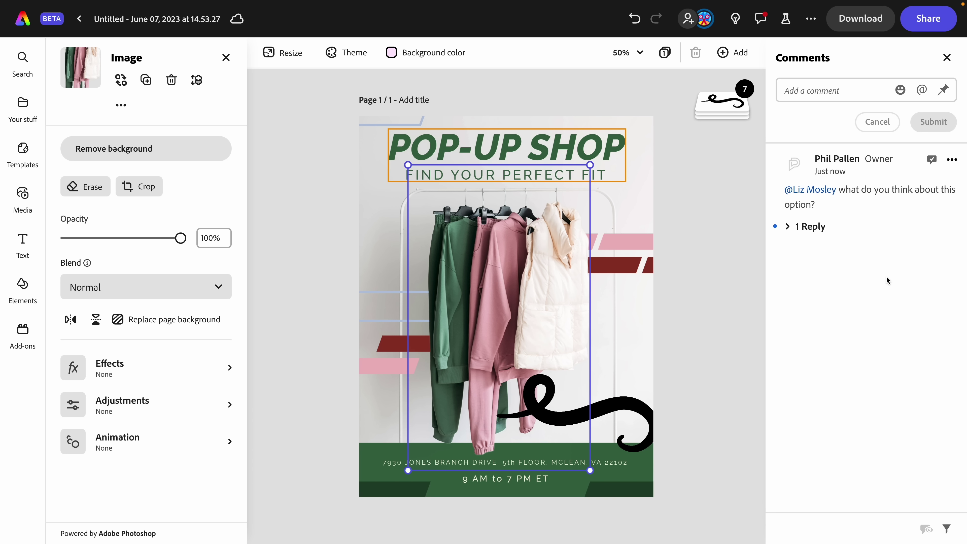
pyautogui.click(788, 226)
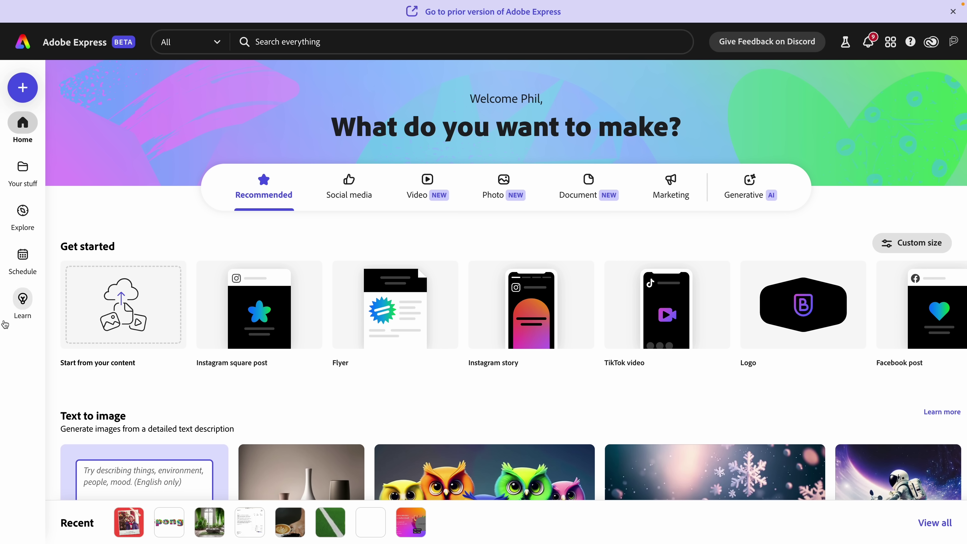
# - Open Your stuff from the left sidebar
pyautogui.click(28, 174)
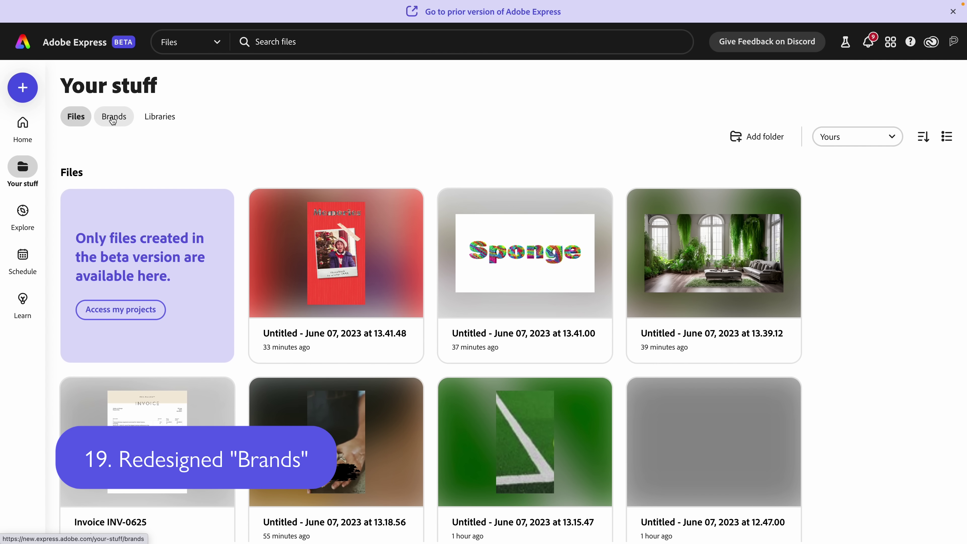
# - Open the WKND brand kit under Brands and scroll through its logos, colours, fonts and graphics
pyautogui.click(112, 121)
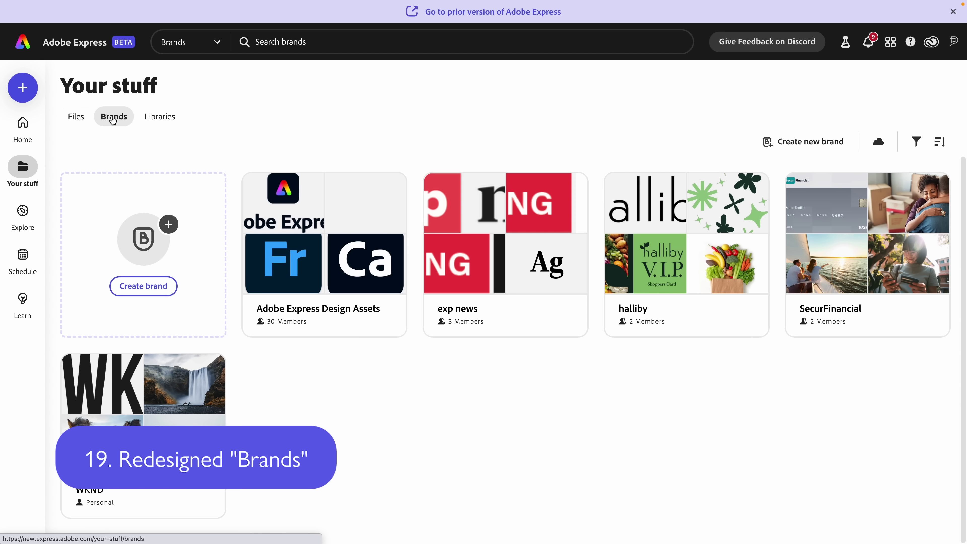
pyautogui.click(154, 372)
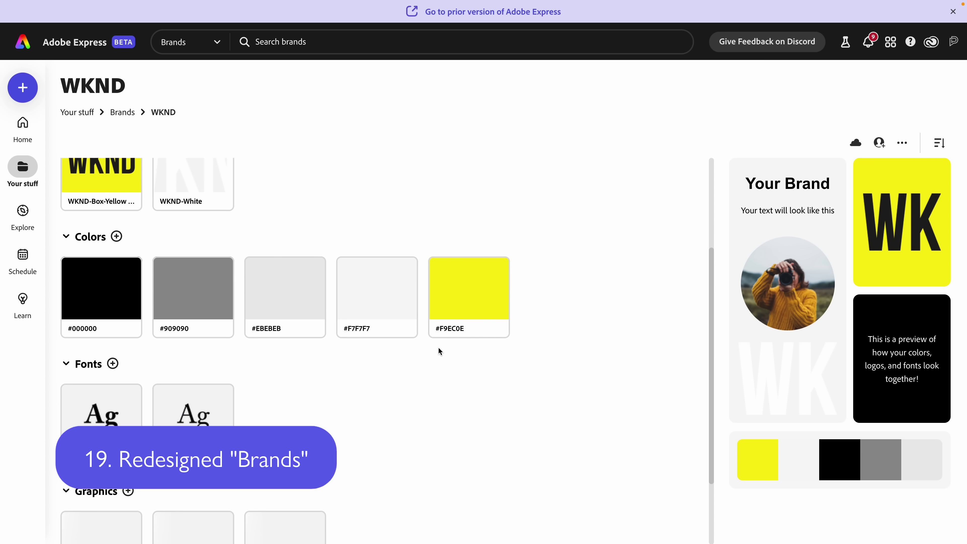
pyautogui.scroll(-3, 454, 346)
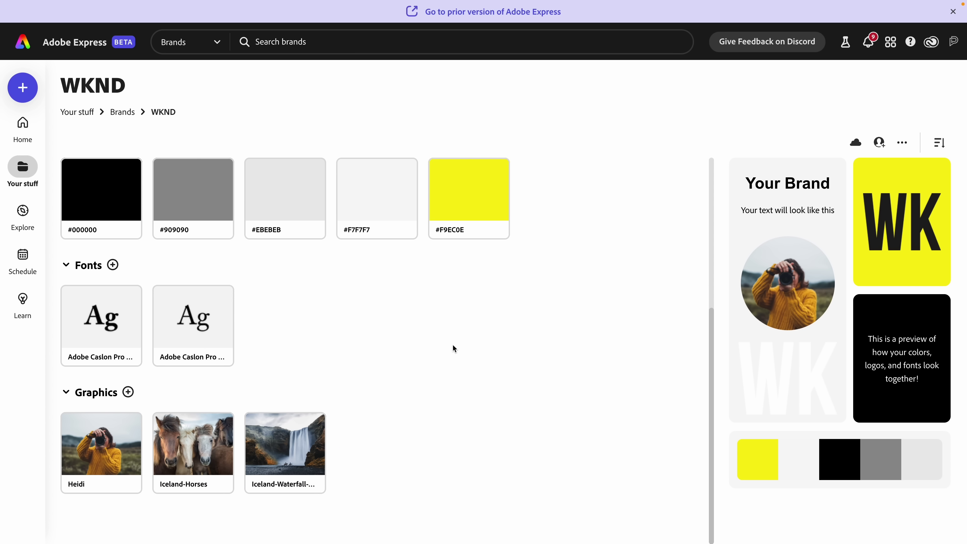
pyautogui.scroll(6, 454, 344)
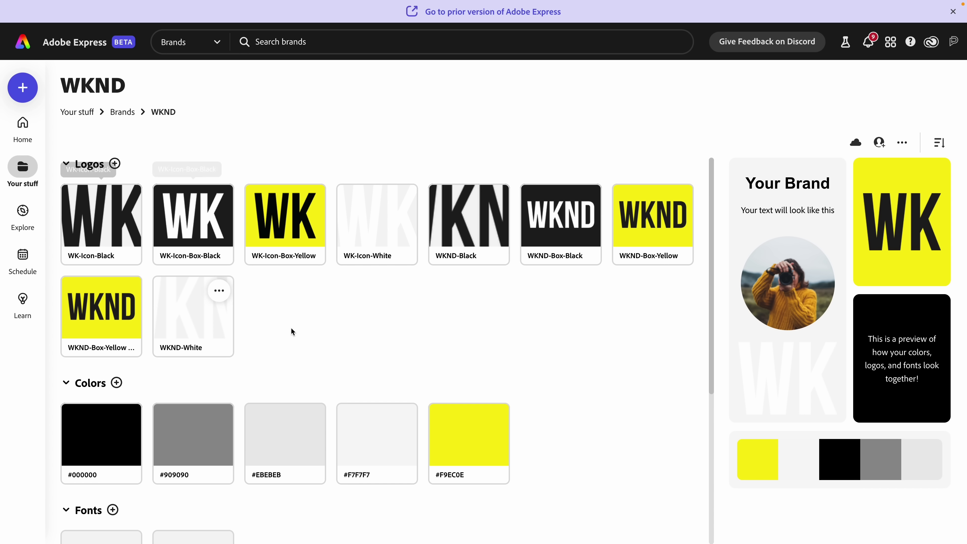
pyautogui.scroll(-3, 369, 301)
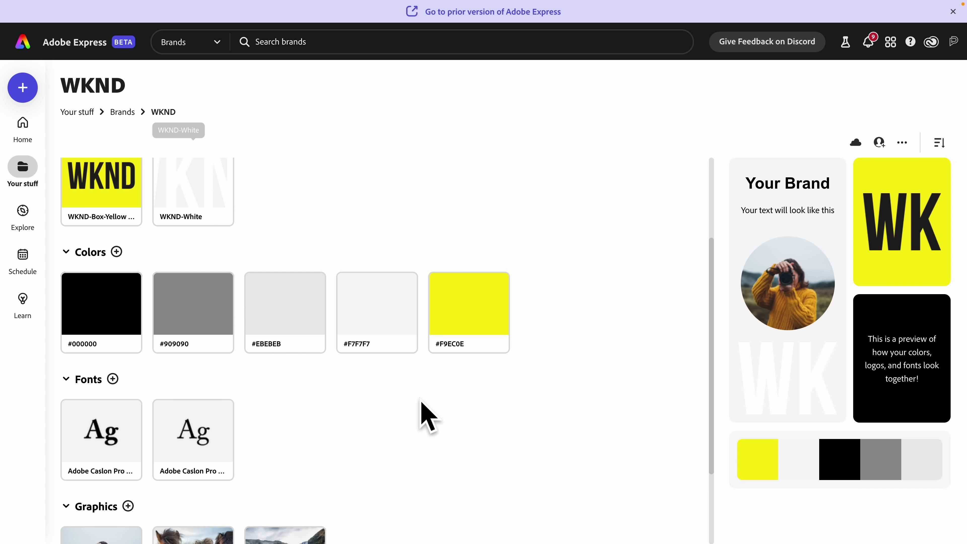
pyautogui.scroll(-2, 422, 404)
pyautogui.scroll(-1, 319, 323)
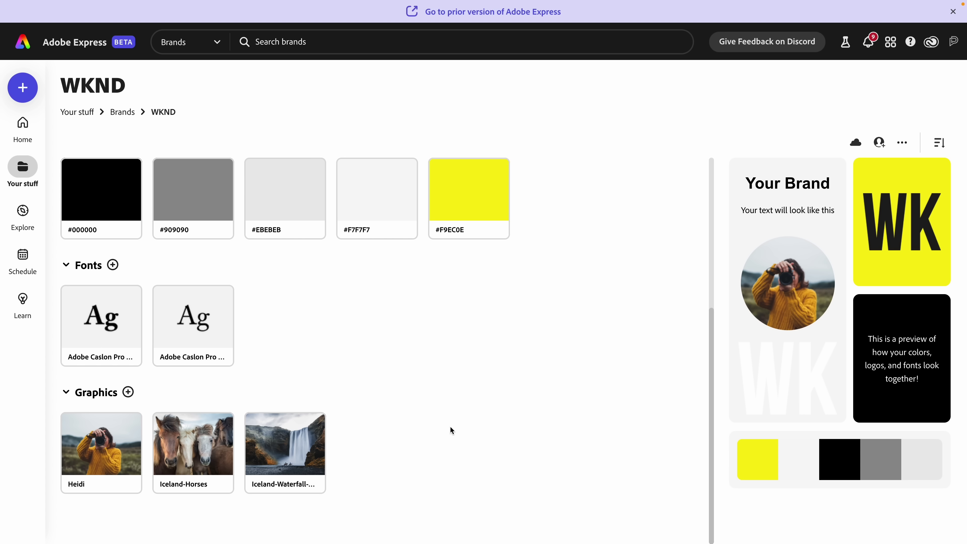
pyautogui.scroll(6, 450, 426)
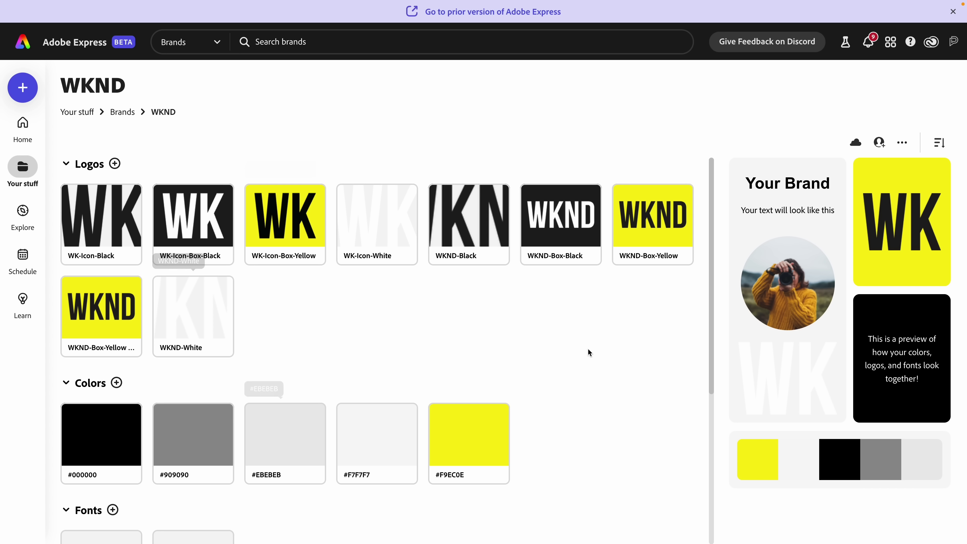
pyautogui.scroll(-4, 588, 351)
pyautogui.scroll(4, 590, 352)
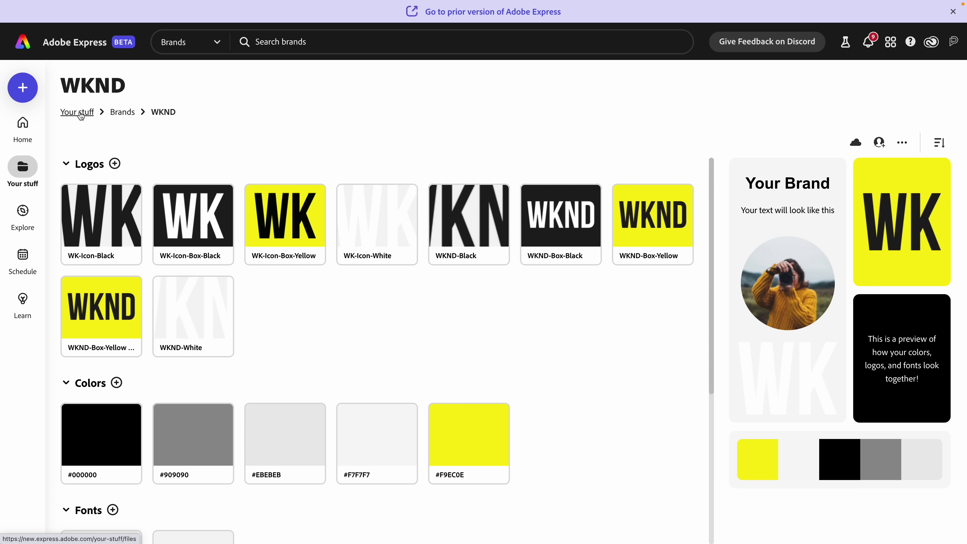
pyautogui.click(93, 119)
# - Scroll through the Libraries grid, then view the libraries in Files in Creative Cloud
pyautogui.click(163, 122)
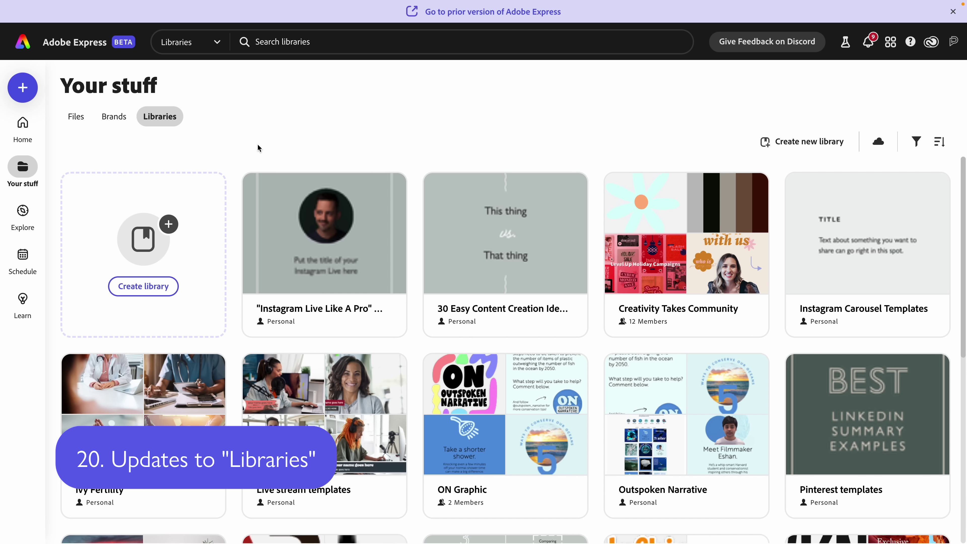
pyautogui.scroll(-5, 422, 226)
pyautogui.scroll(-2, 425, 226)
pyautogui.scroll(2, 446, 251)
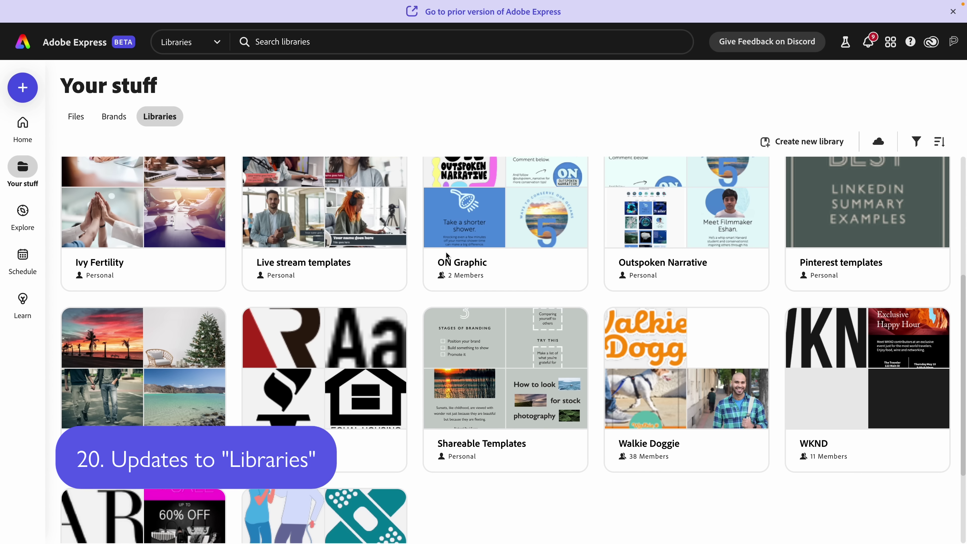
pyautogui.scroll(5, 663, 295)
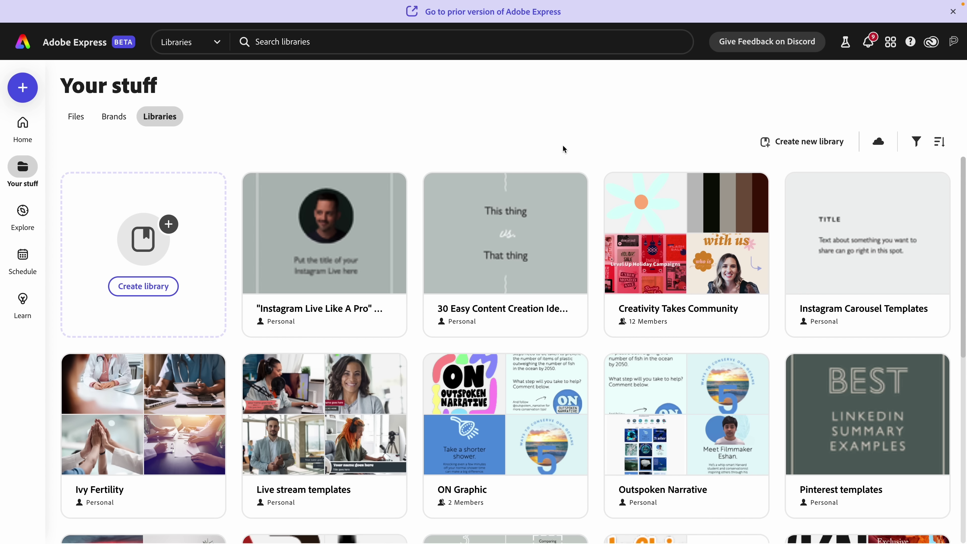
pyautogui.scroll(-6, 473, 264)
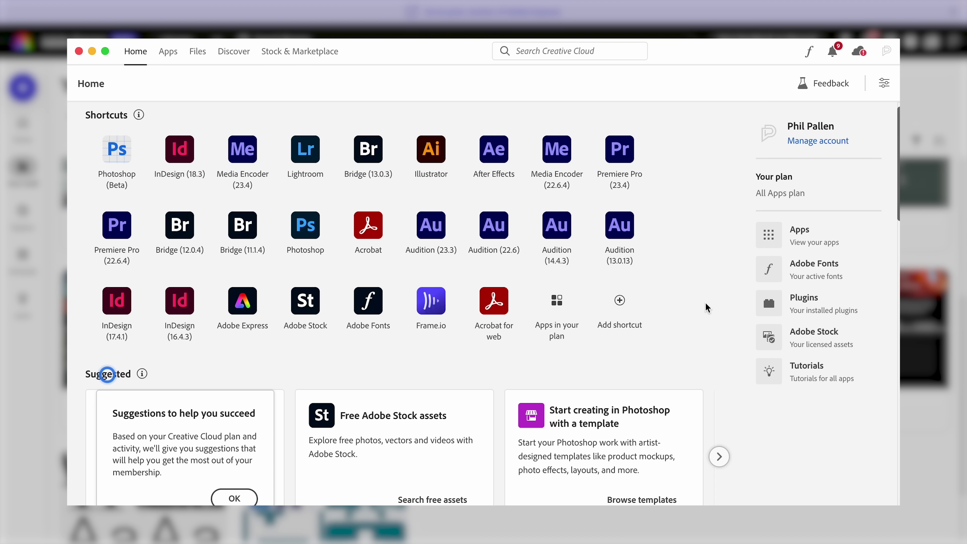
pyautogui.click(197, 53)
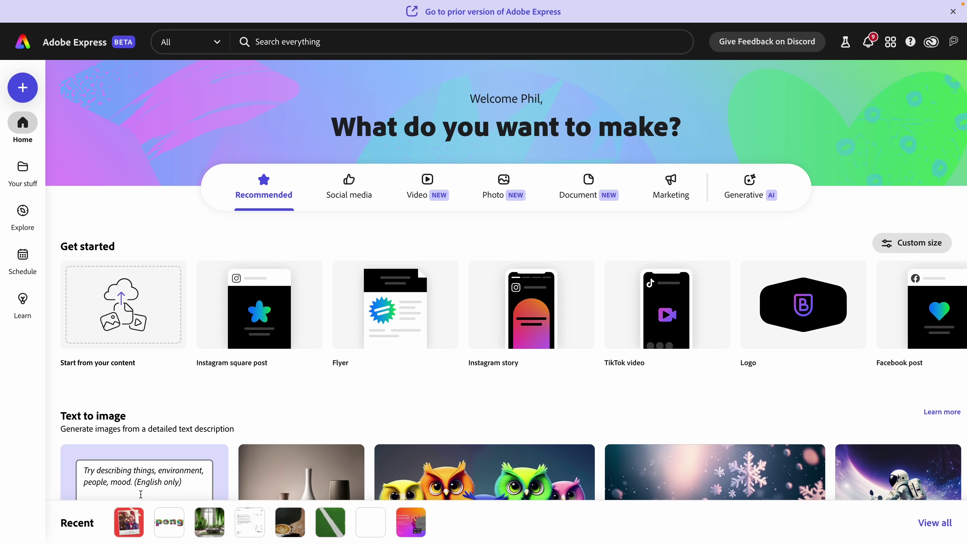
# - Open the red Memories design and add a new text box to it
pyautogui.click(131, 525)
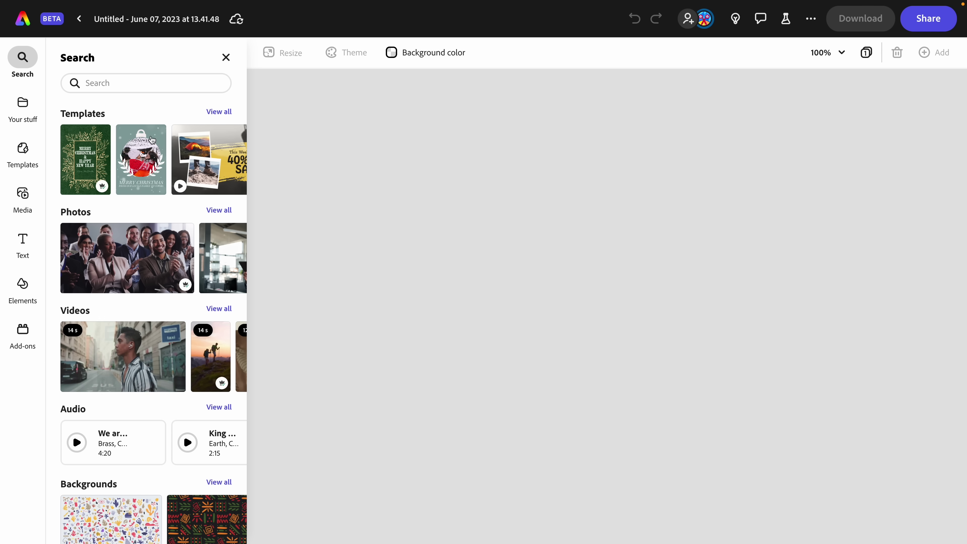
pyautogui.click(22, 241)
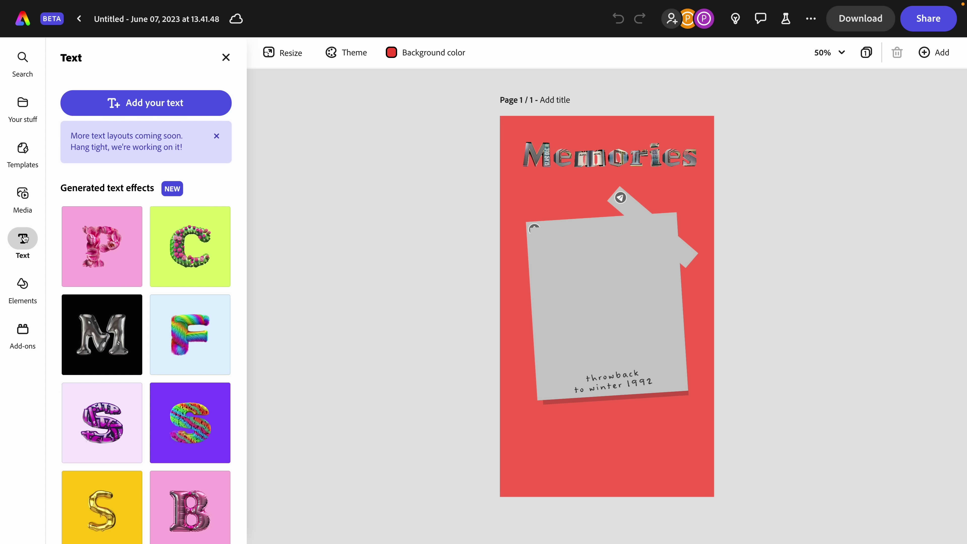
pyautogui.click(170, 112)
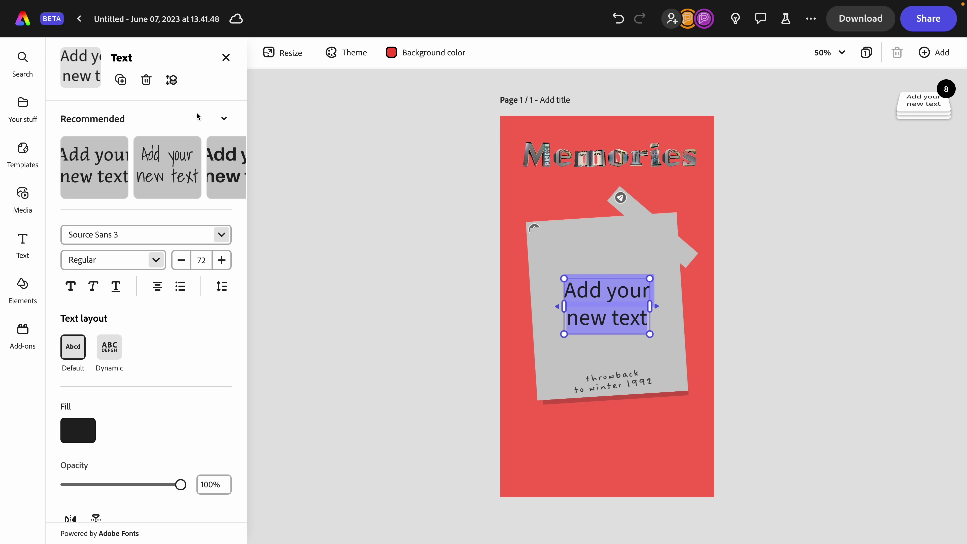
# - Page through the Recommended font suggestions for the new text box
pyautogui.click(224, 168)
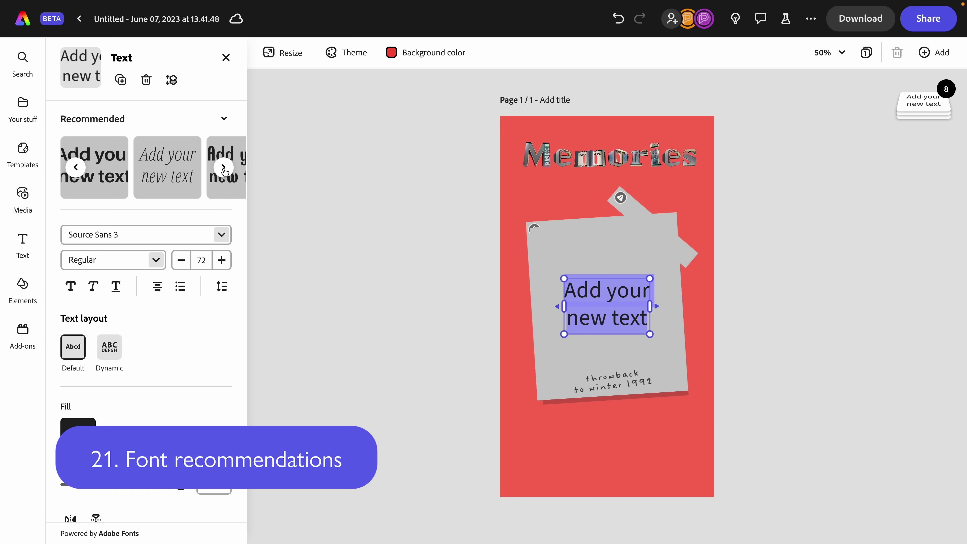
pyautogui.click(224, 169)
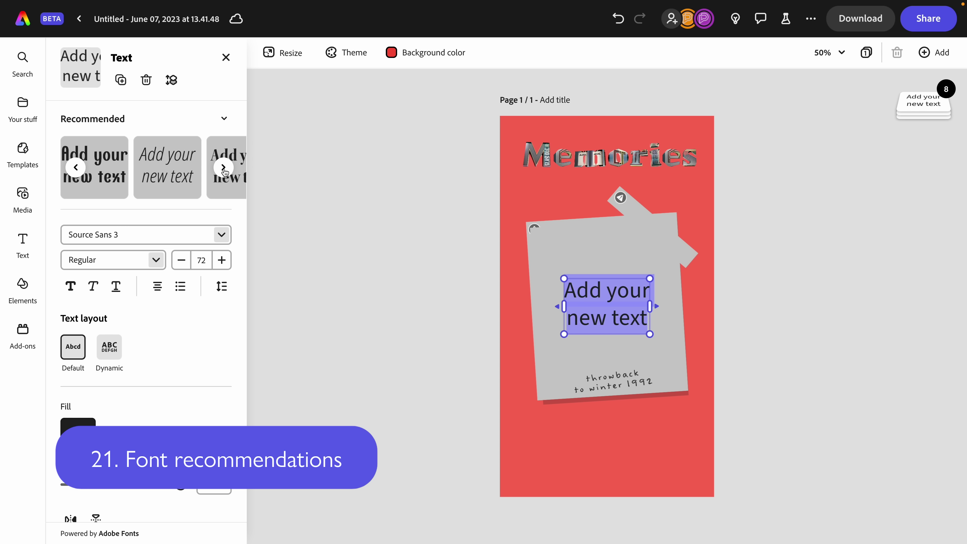
pyautogui.click(223, 168)
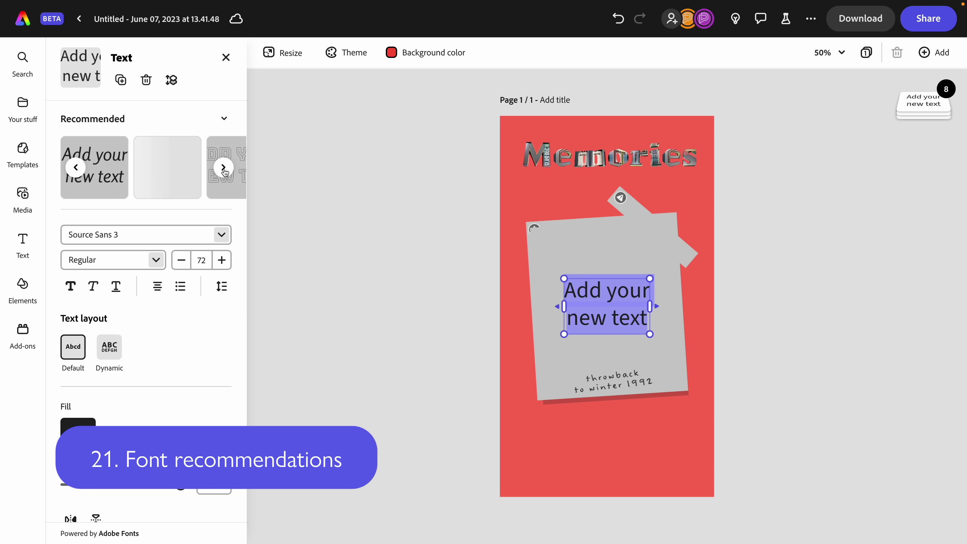
pyautogui.click(224, 170)
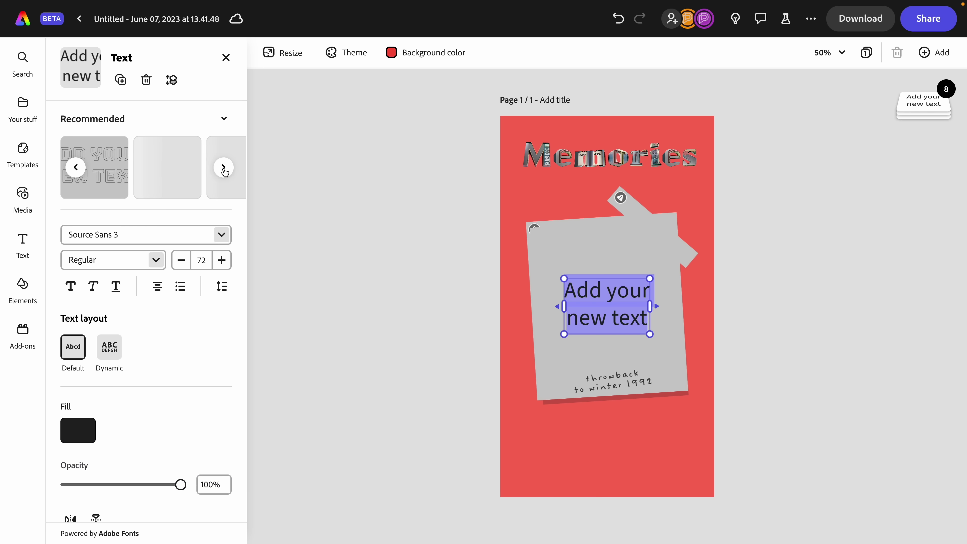
pyautogui.click(224, 168)
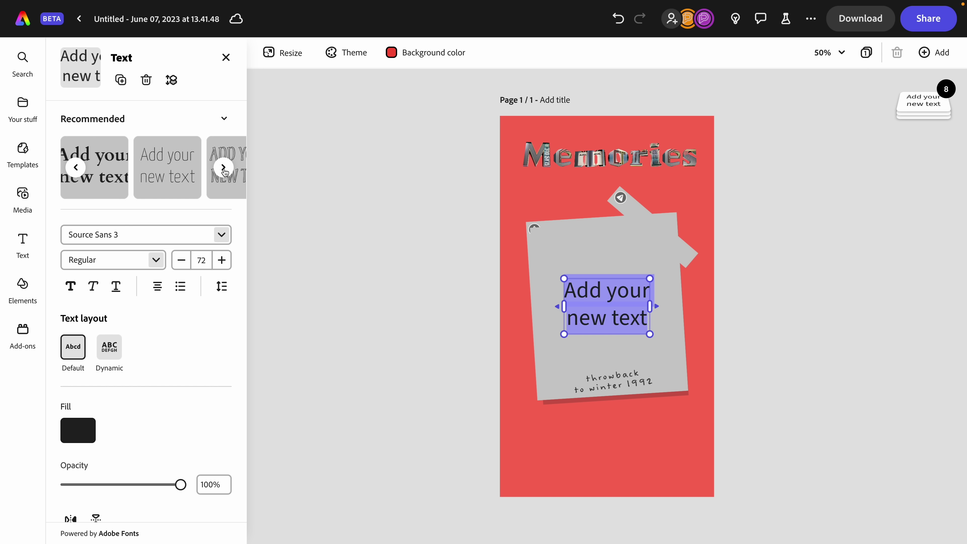
pyautogui.click(223, 167)
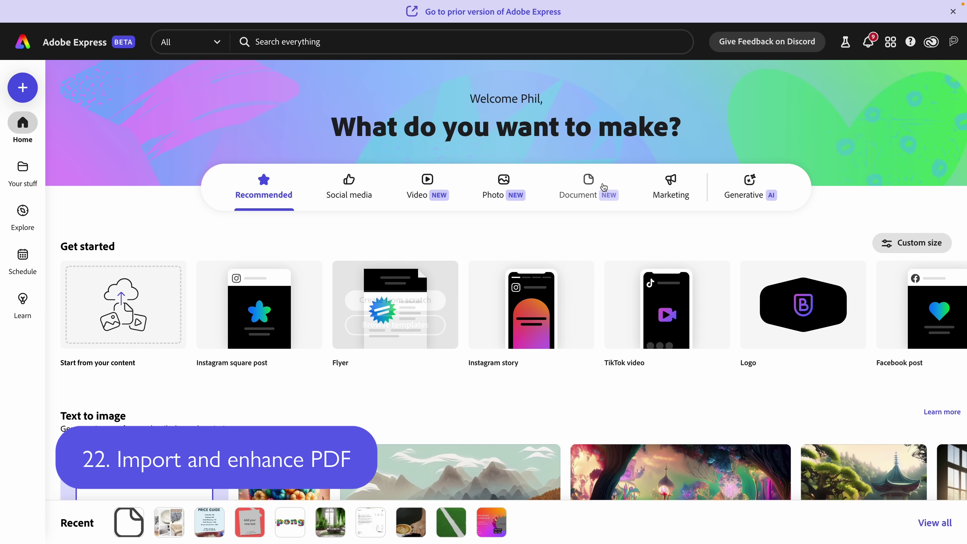
# - Convert 7TH_FURNPLAN_R1.pdf with Start from PDF file and open it as an editable design
pyautogui.click(592, 190)
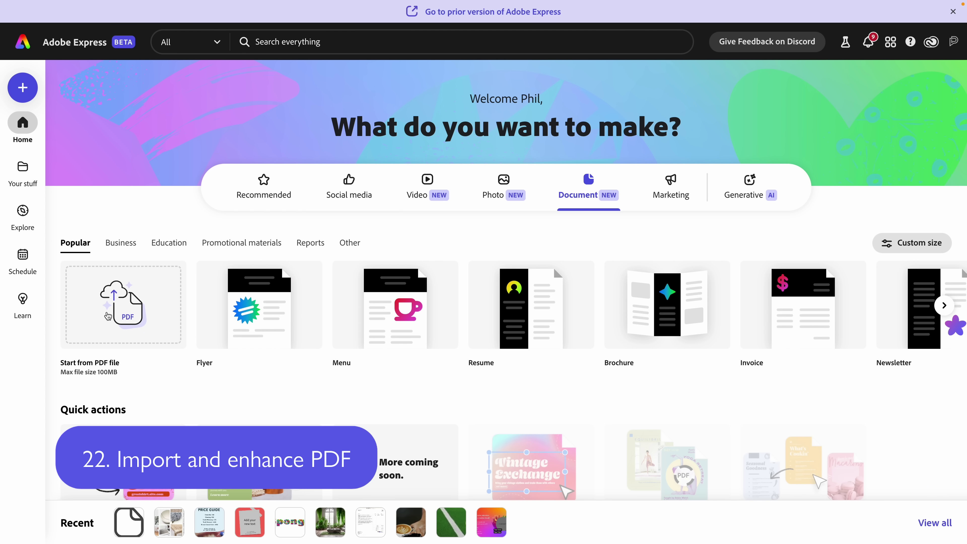
pyautogui.click(108, 316)
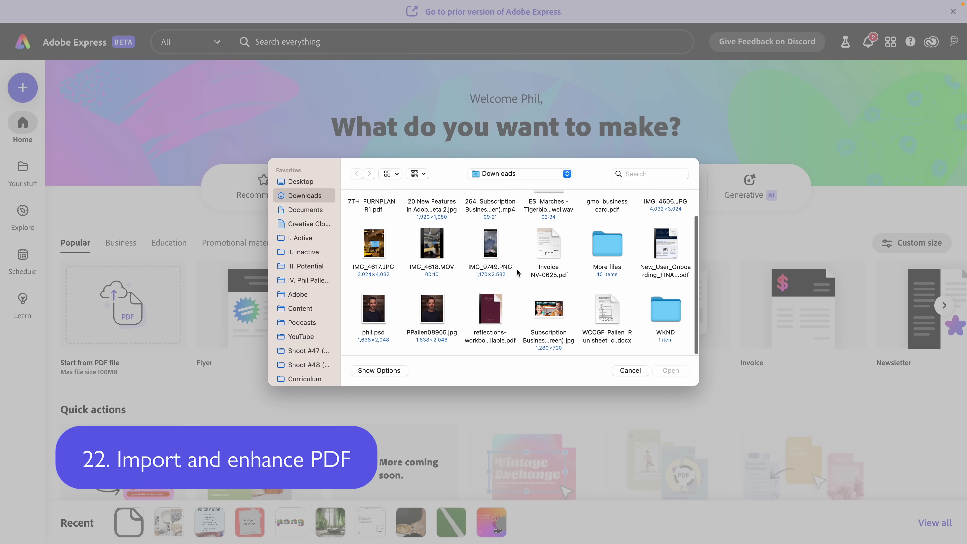
pyautogui.doubleClick(369, 228)
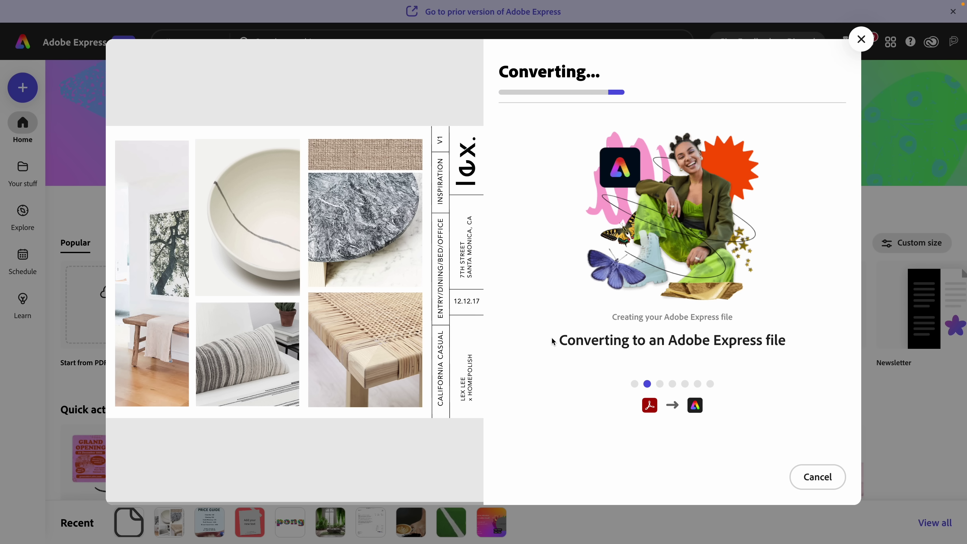
pyautogui.click(796, 478)
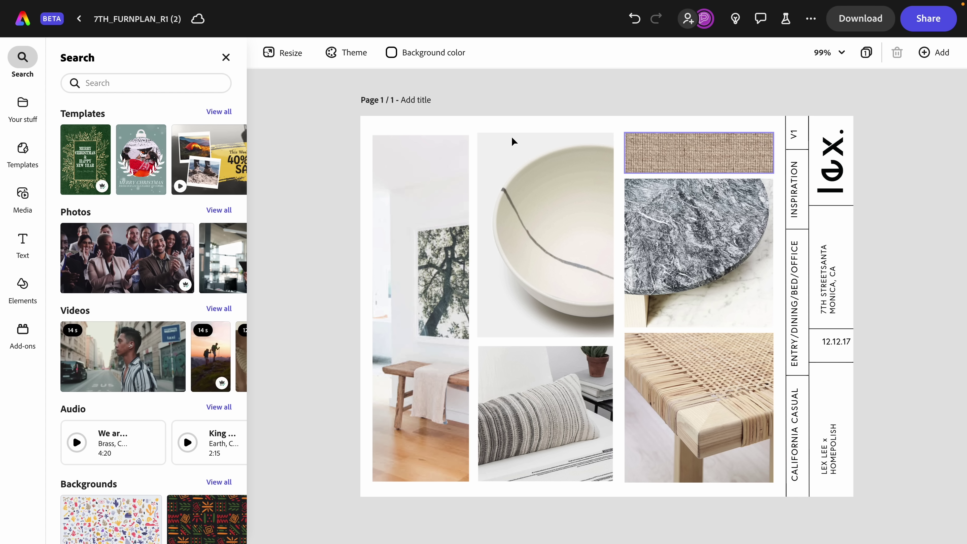
# - With the marble texture selected, upload bowl.psd from the computer through Media > Photos
pyautogui.click(702, 254)
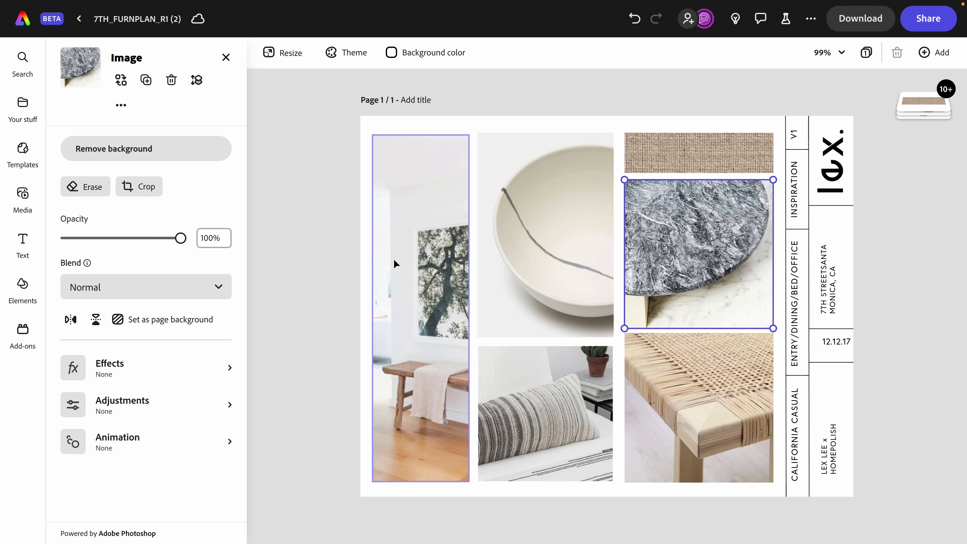
pyautogui.click(296, 177)
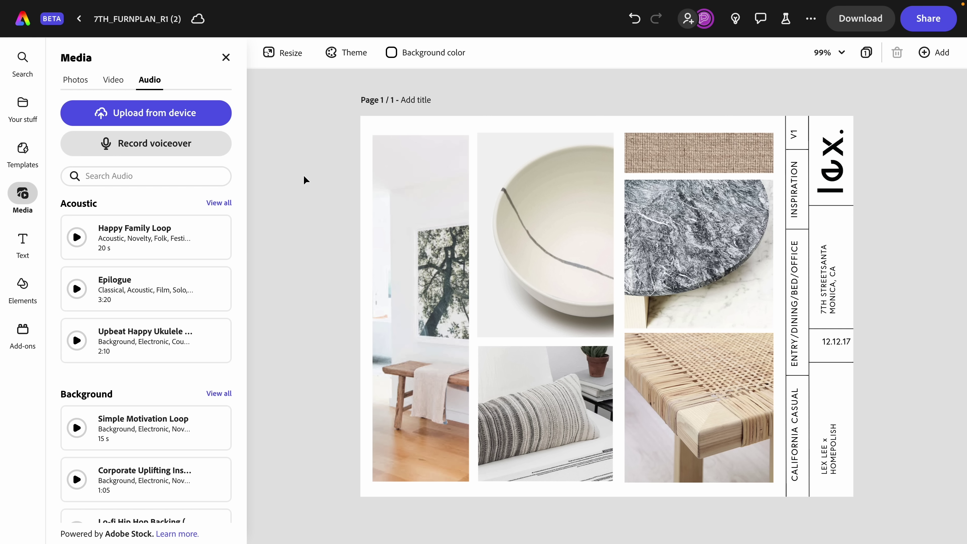
pyautogui.click(77, 81)
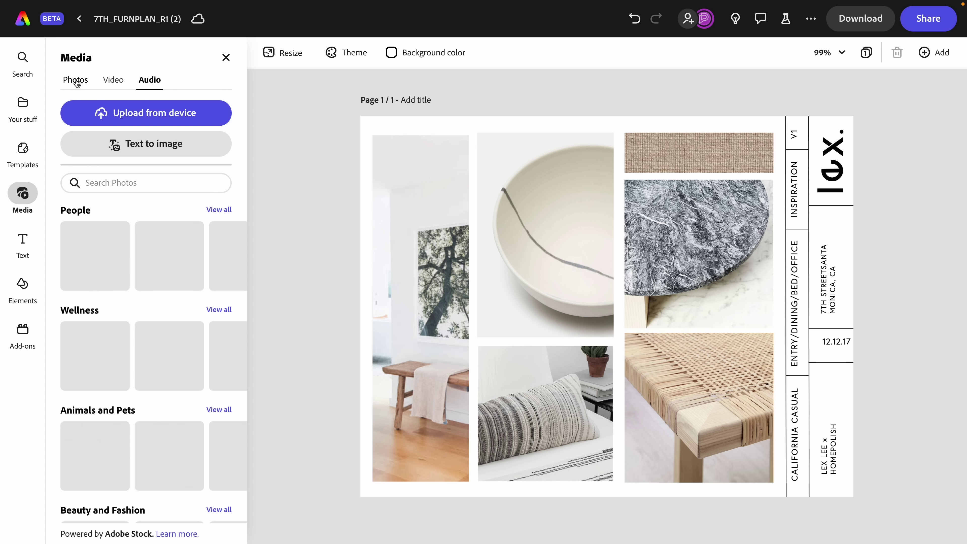
pyautogui.click(172, 119)
pyautogui.doubleClick(549, 285)
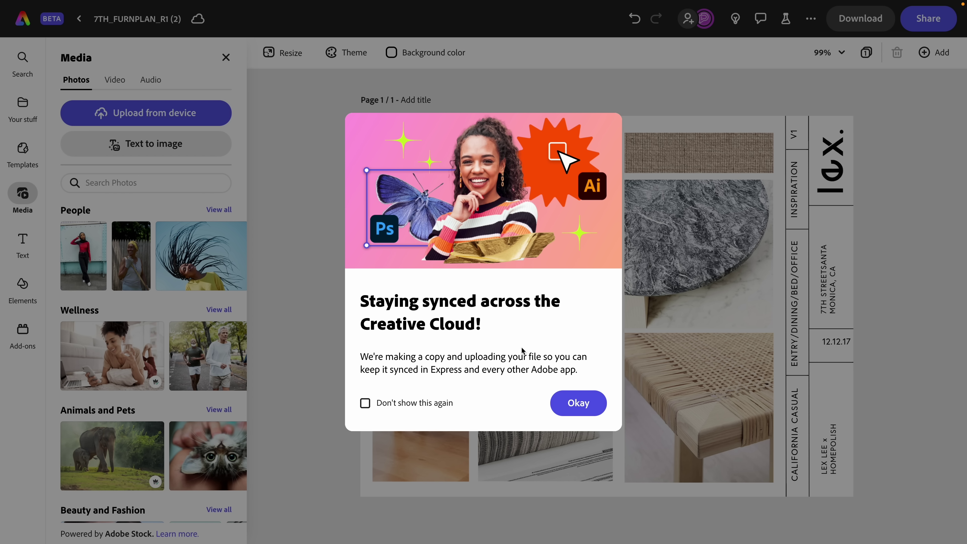
# - Dismiss the Staying synced across the Creative Cloud notice with Okay
pyautogui.click(578, 403)
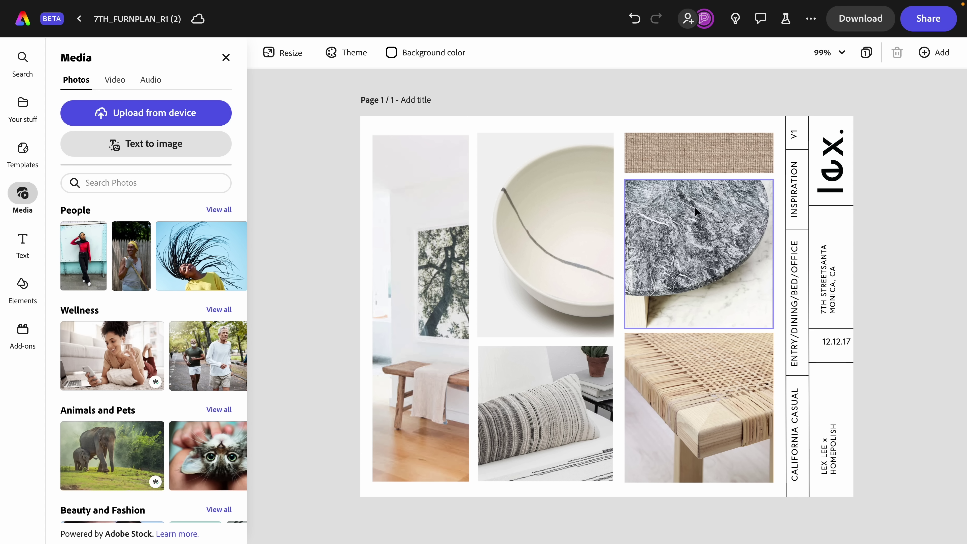
# - In the post scheduler, write the caption 'What do you think of my new mood board?' plus a pin emoji
pyautogui.click(924, 28)
pyautogui.click(843, 125)
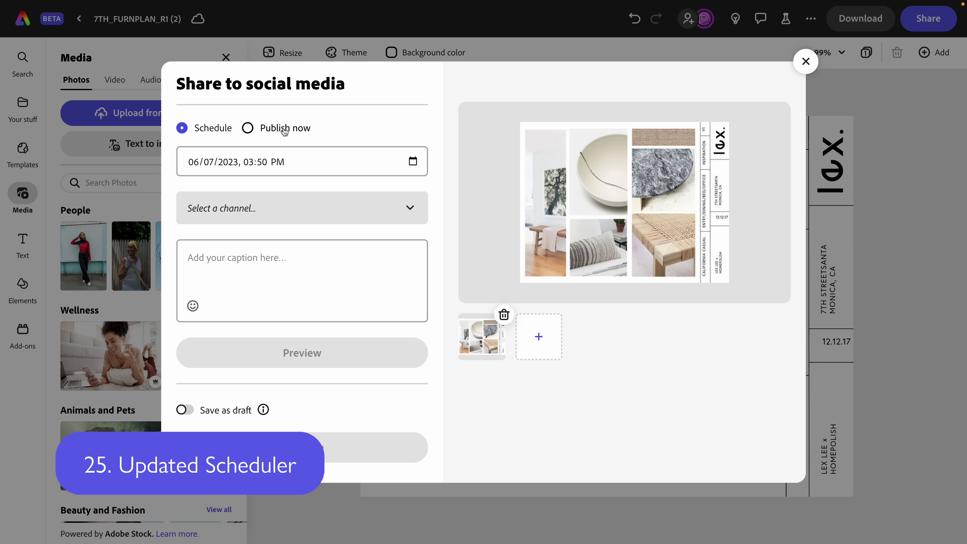
pyautogui.click(384, 220)
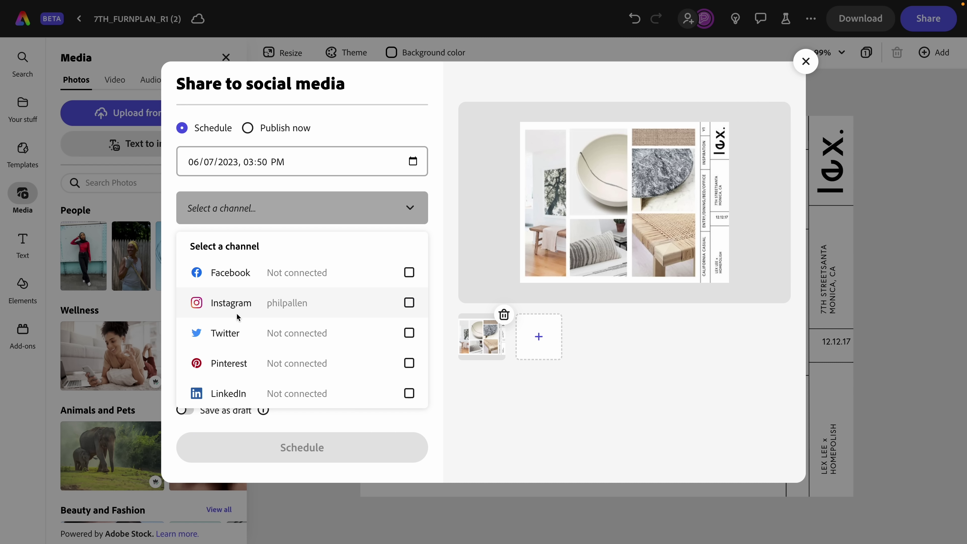
pyautogui.click(443, 228)
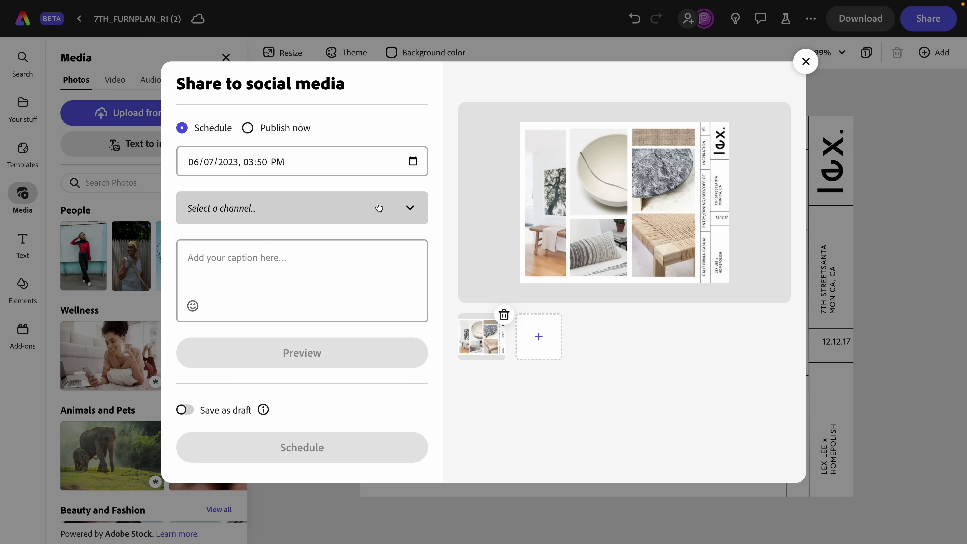
pyautogui.click(266, 271)
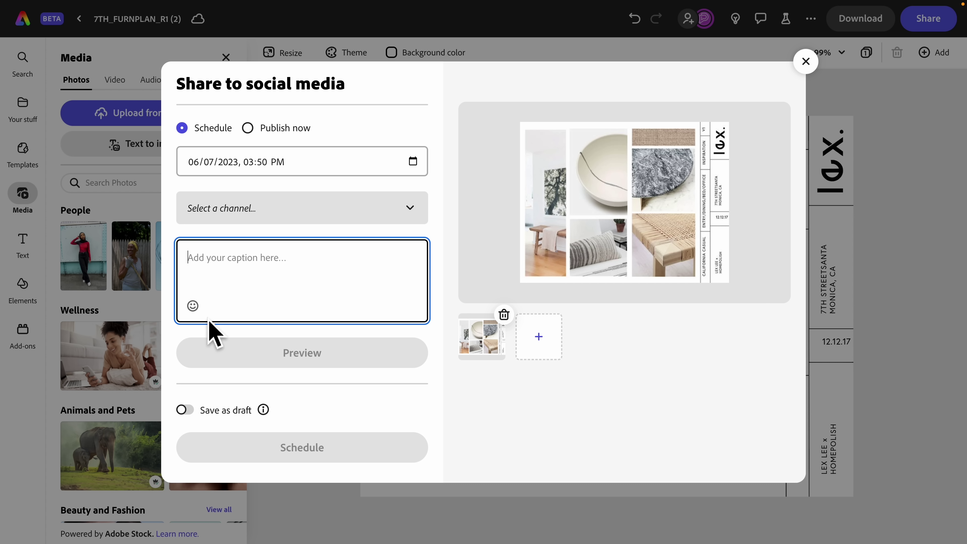
pyautogui.write('What do you think of my new mood board?')
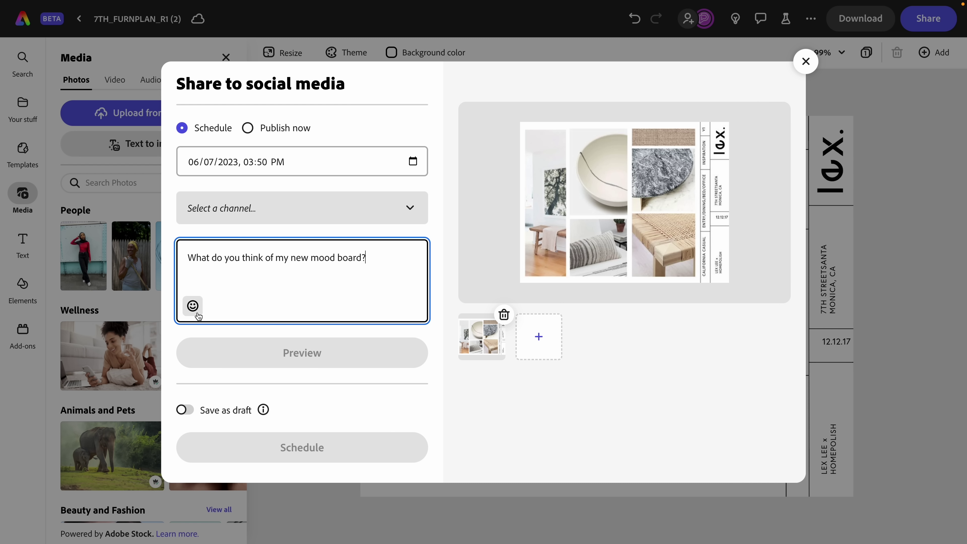
pyautogui.click(193, 305)
pyautogui.write('pin')
pyautogui.click(256, 283)
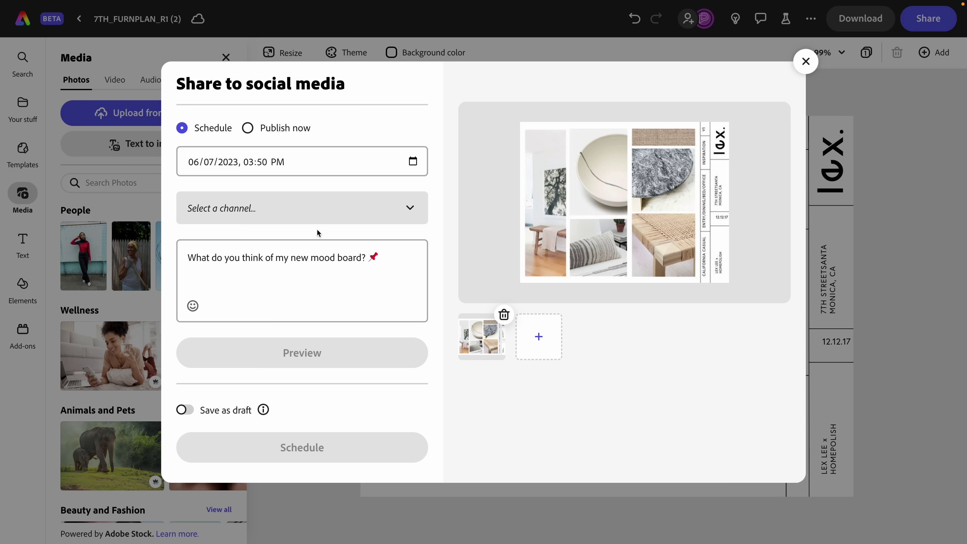
# - Save the post as a draft, set Instagram as the channel, and preview it
pyautogui.click(185, 411)
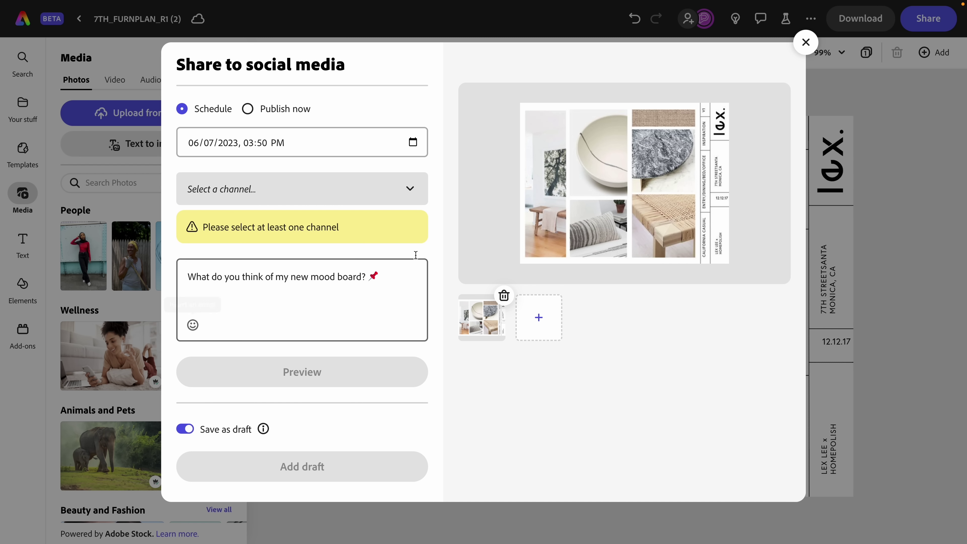
pyautogui.click(339, 190)
pyautogui.click(307, 288)
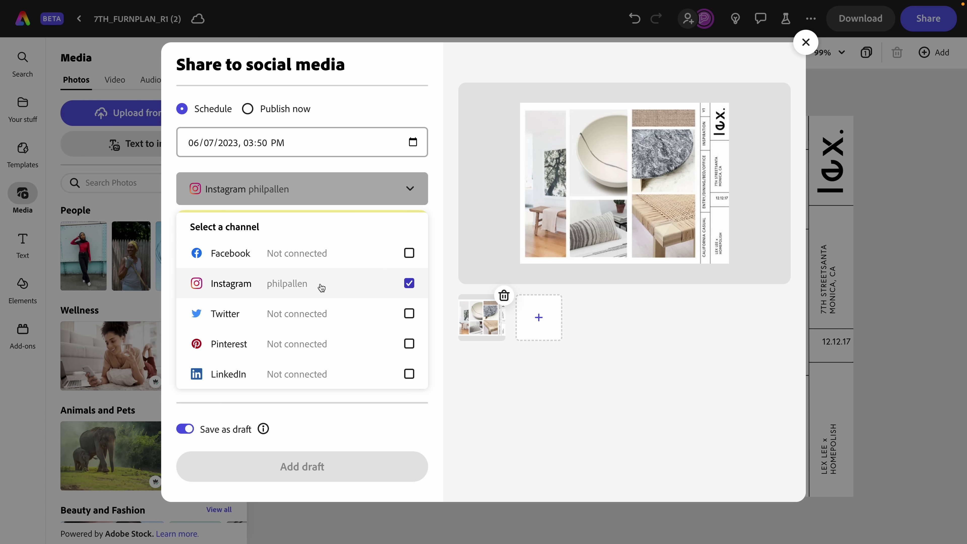
pyautogui.click(432, 428)
pyautogui.scroll(-3, 413, 419)
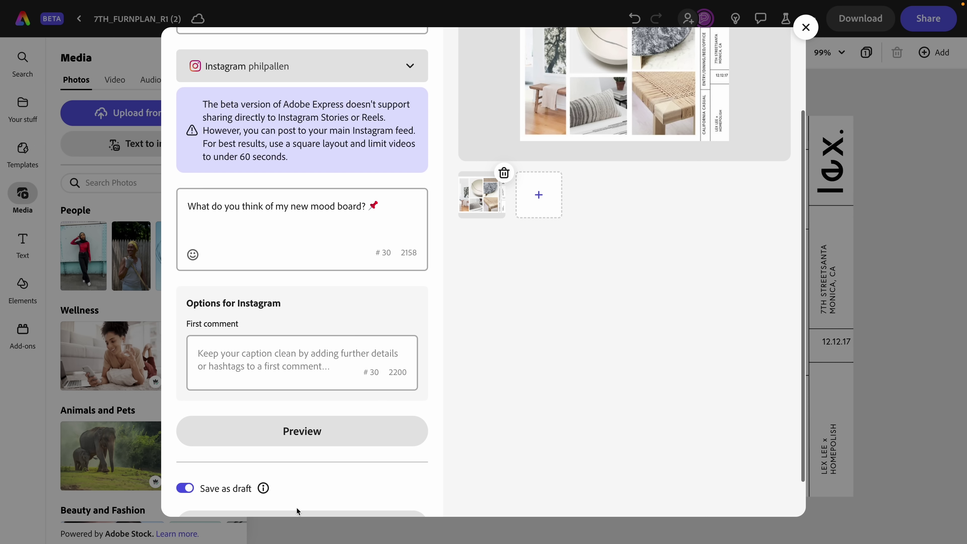
pyautogui.scroll(-2, 381, 366)
pyautogui.click(321, 379)
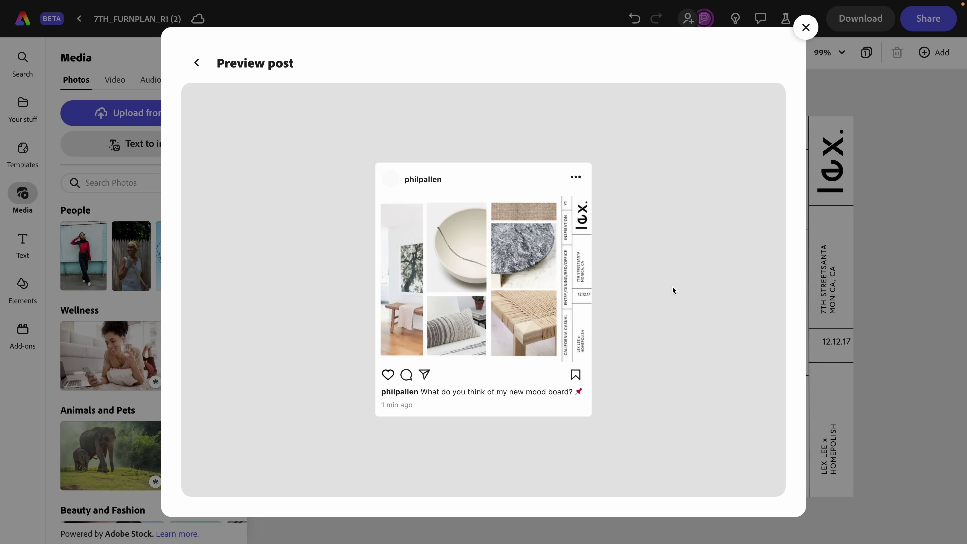
pyautogui.click(197, 62)
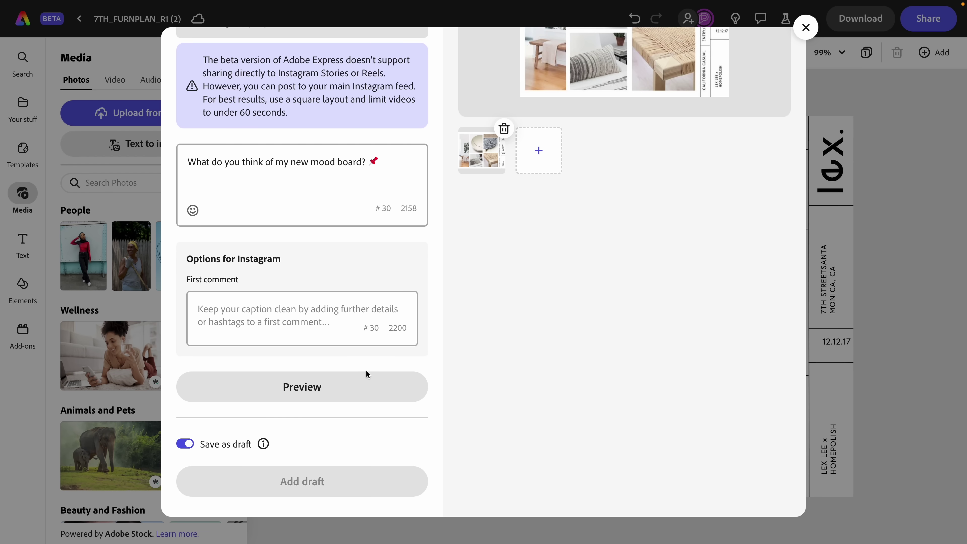
pyautogui.scroll(3, 374, 365)
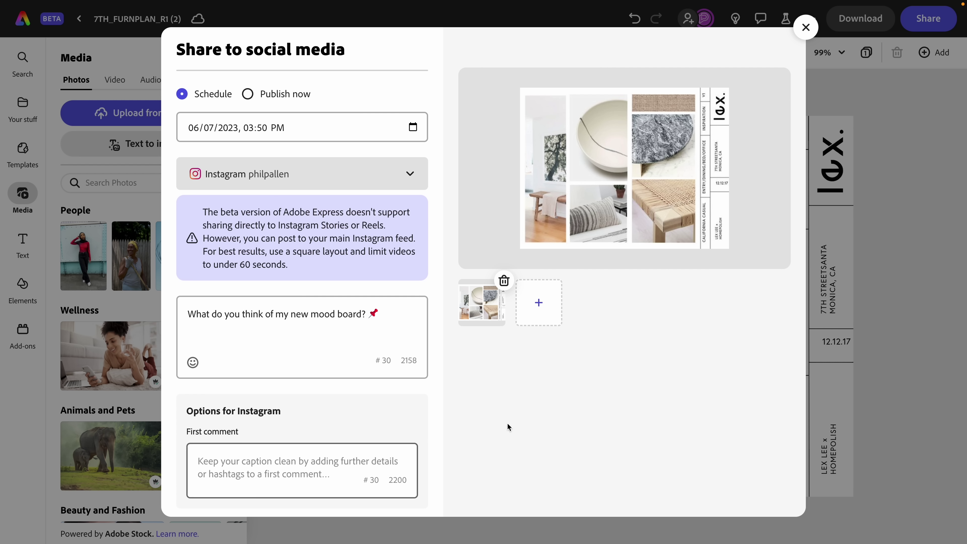